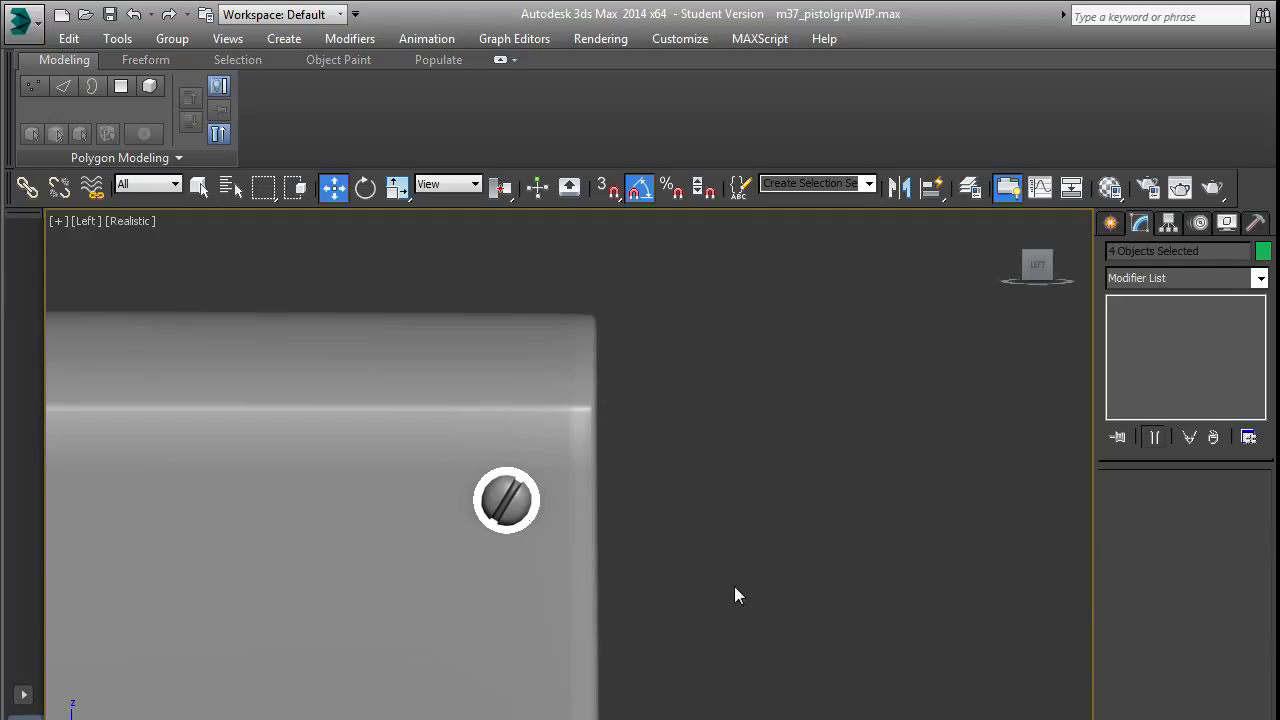
Switch to the reference photo KTW-SPGN-ISAKAM37P_1_mark.jpg and examine the screws on the shotgun receiver before returning to the model.
key(alt+Tab)
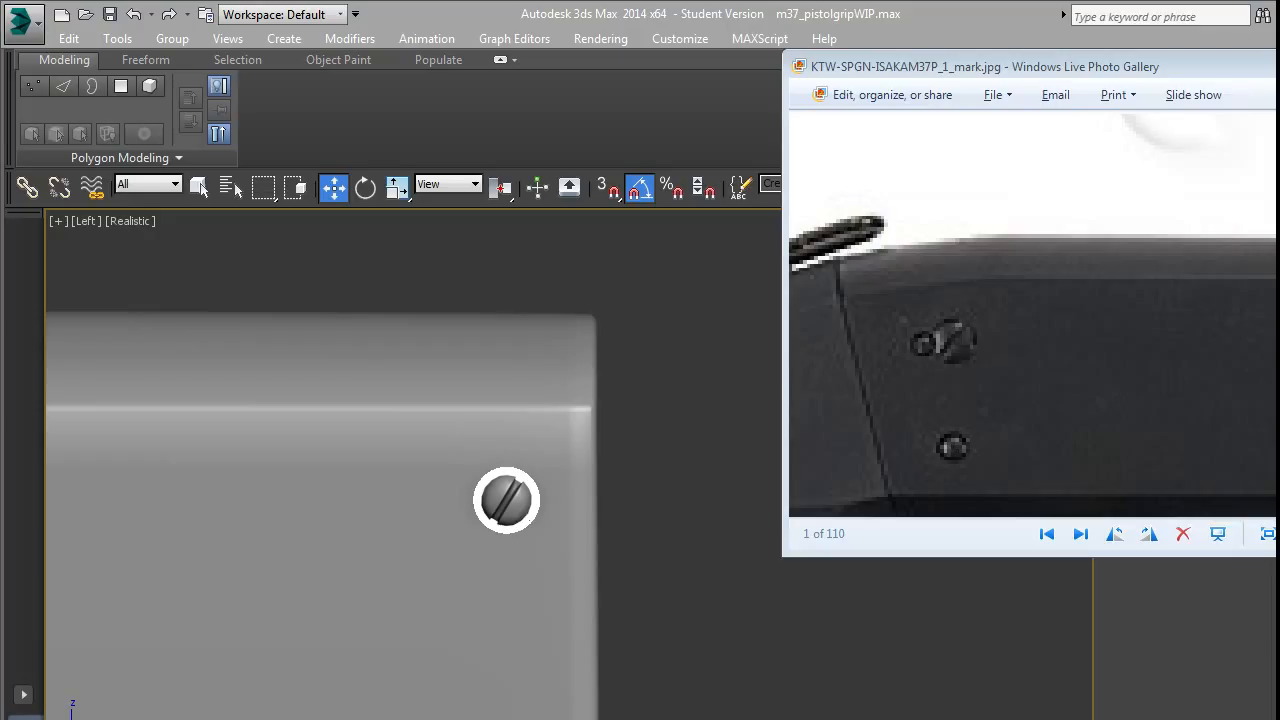
scroll(988, 342, up, 2)
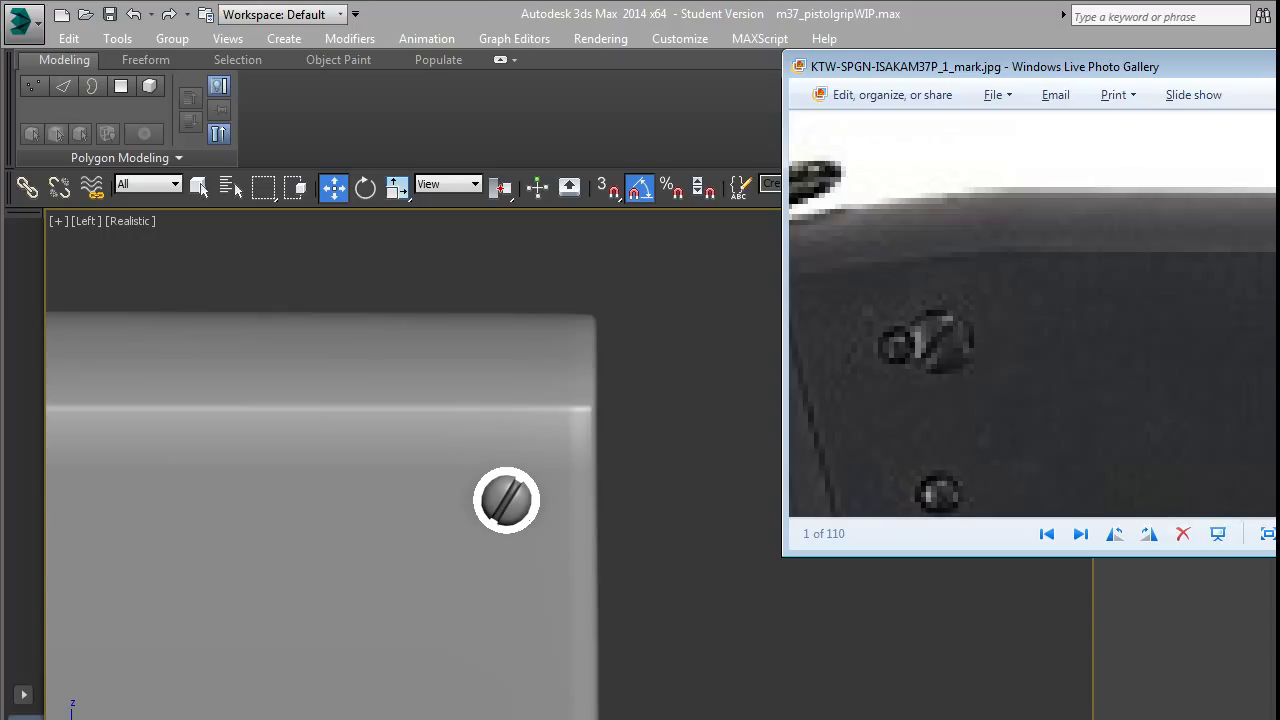
scroll(988, 346, down, 5)
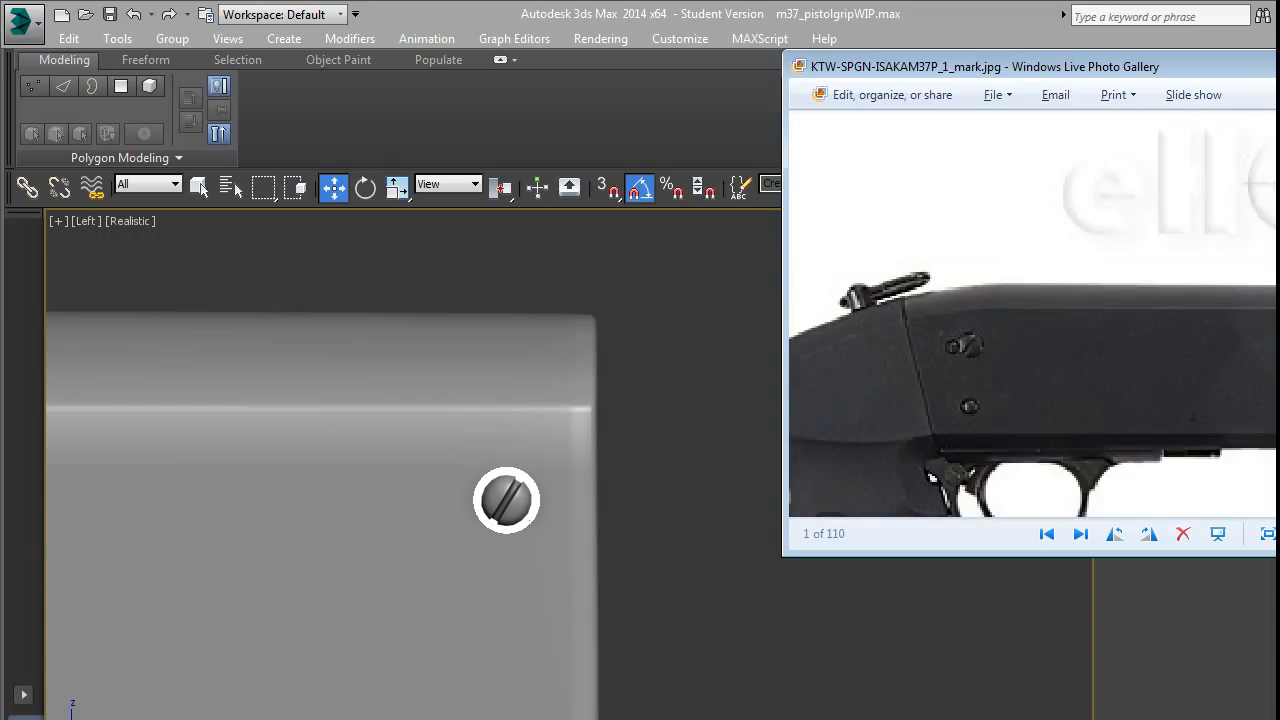
middle_click(406, 351)
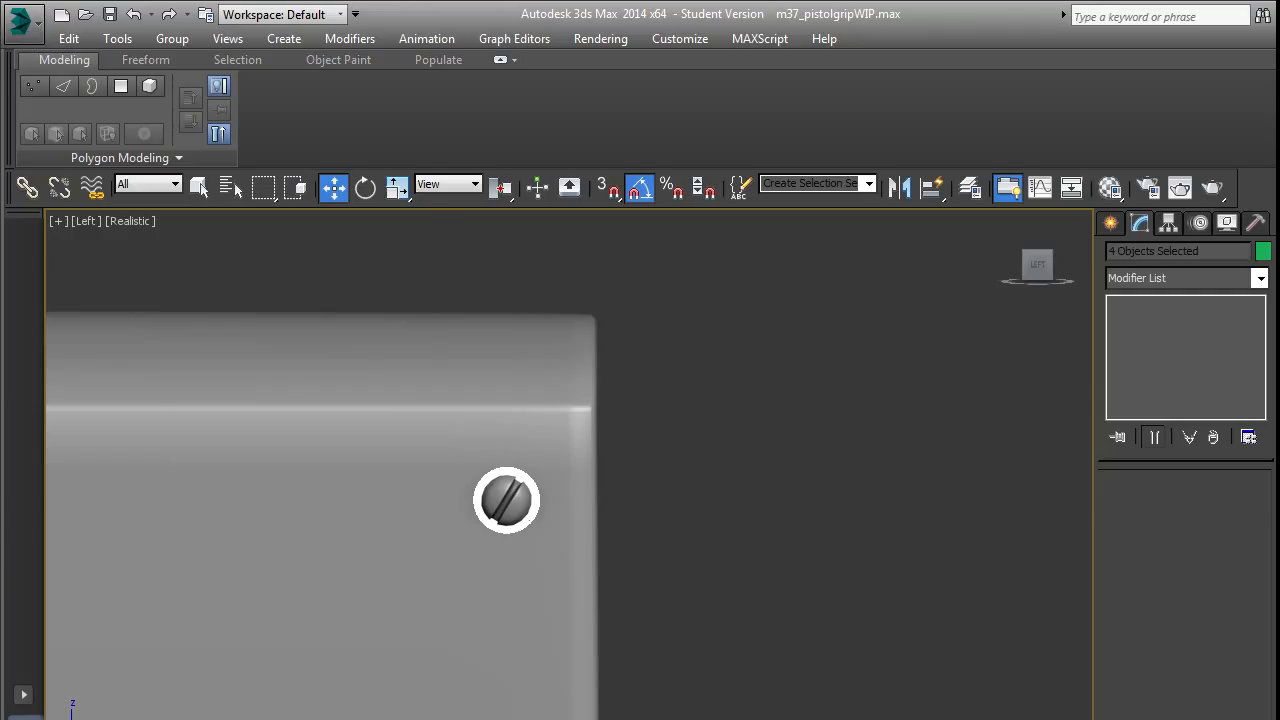
Clear the selection and save the scene as a new file named m37_pistolgrip_twitch.
click(24, 22)
click(985, 8)
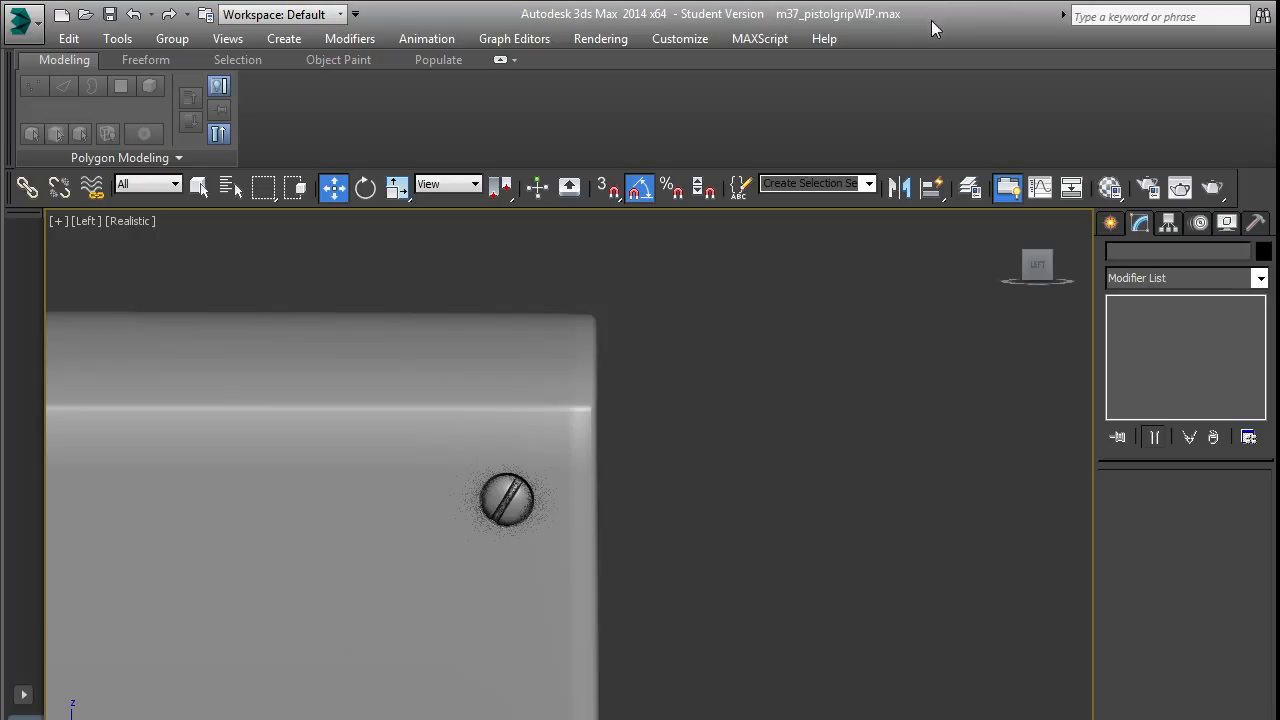
click(24, 22)
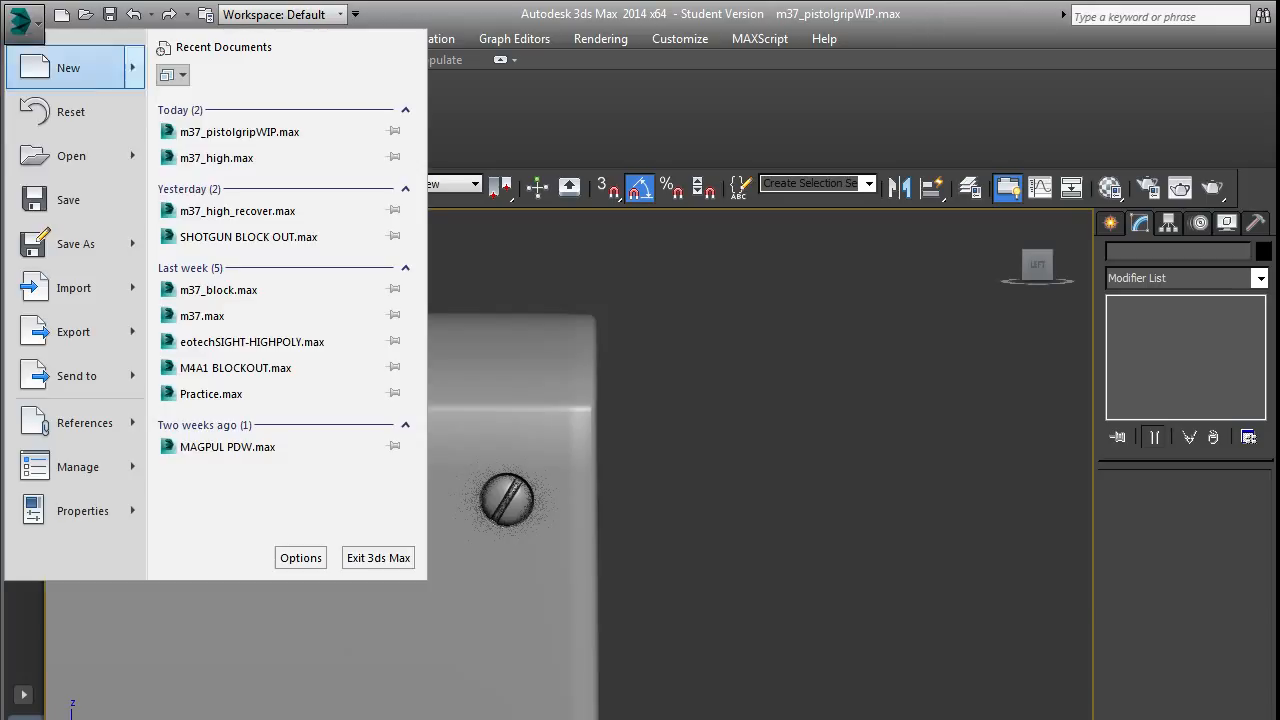
click(120, 244)
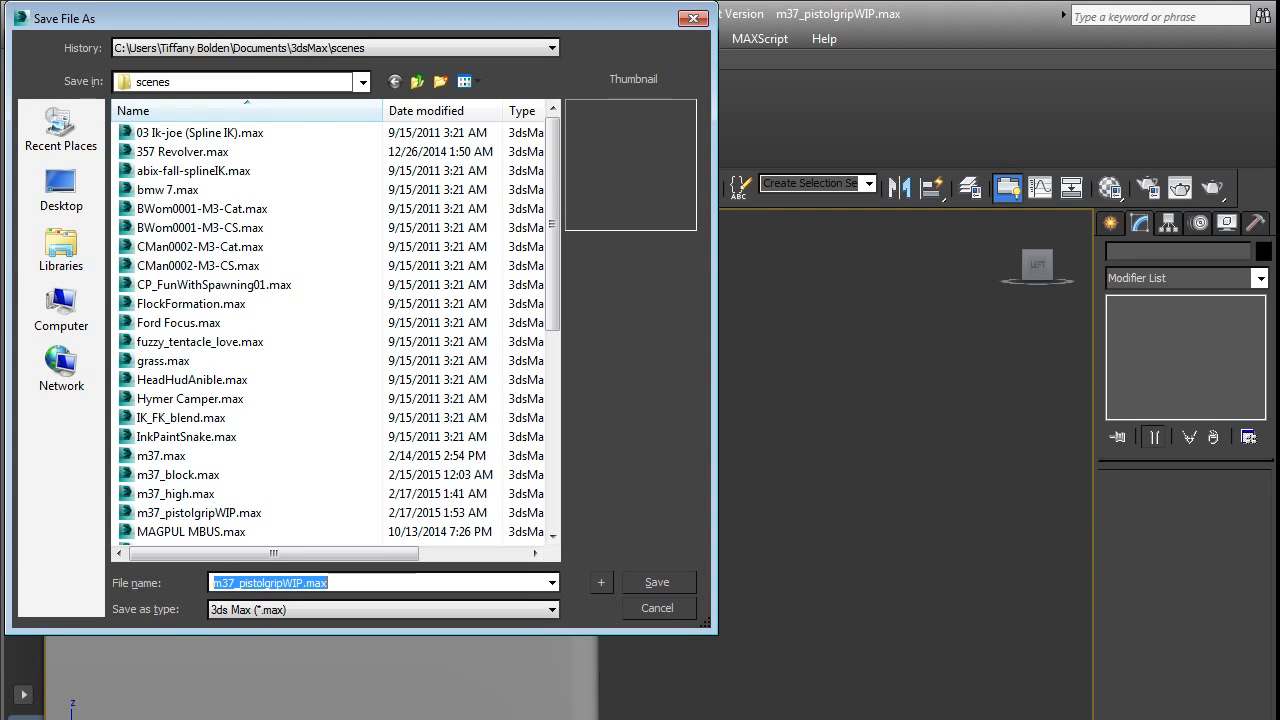
click(304, 583)
key(BackSpace)
key(BackSpace)
key(BackSpace)
key(BackSpace)
key(BackSpace)
key(BackSpace)
key(BackSpace)
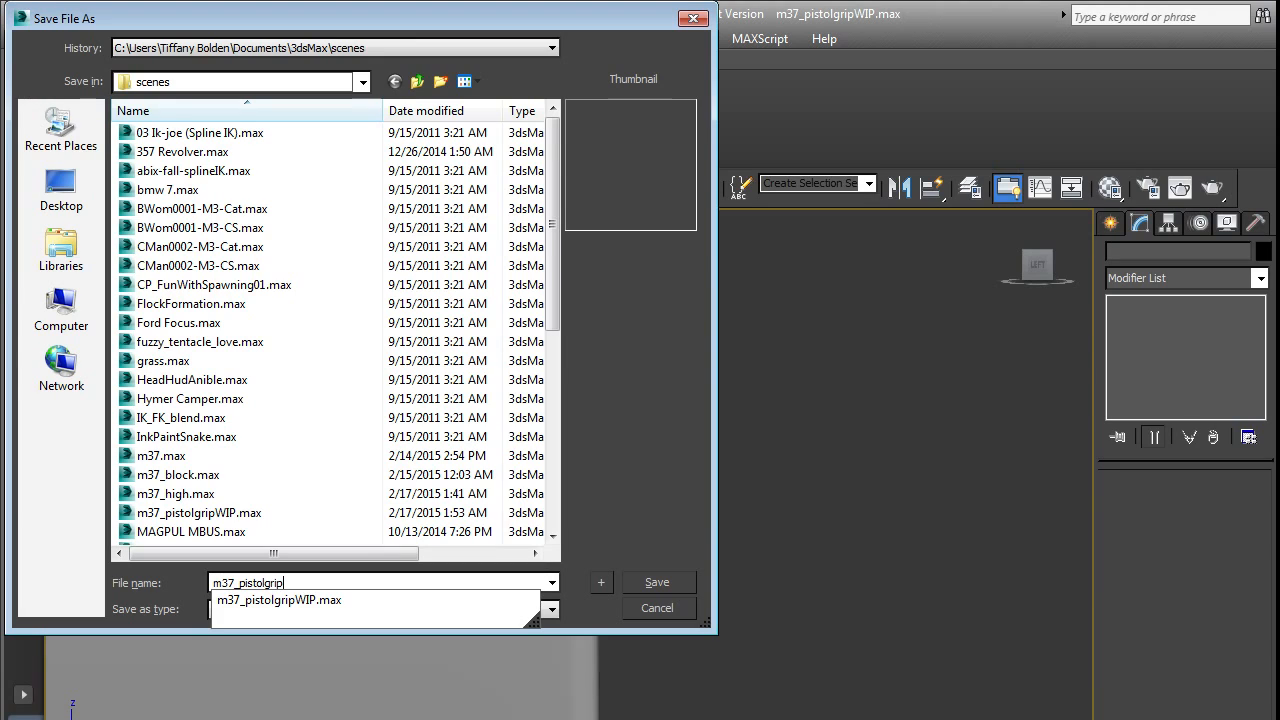
text(_twitch)
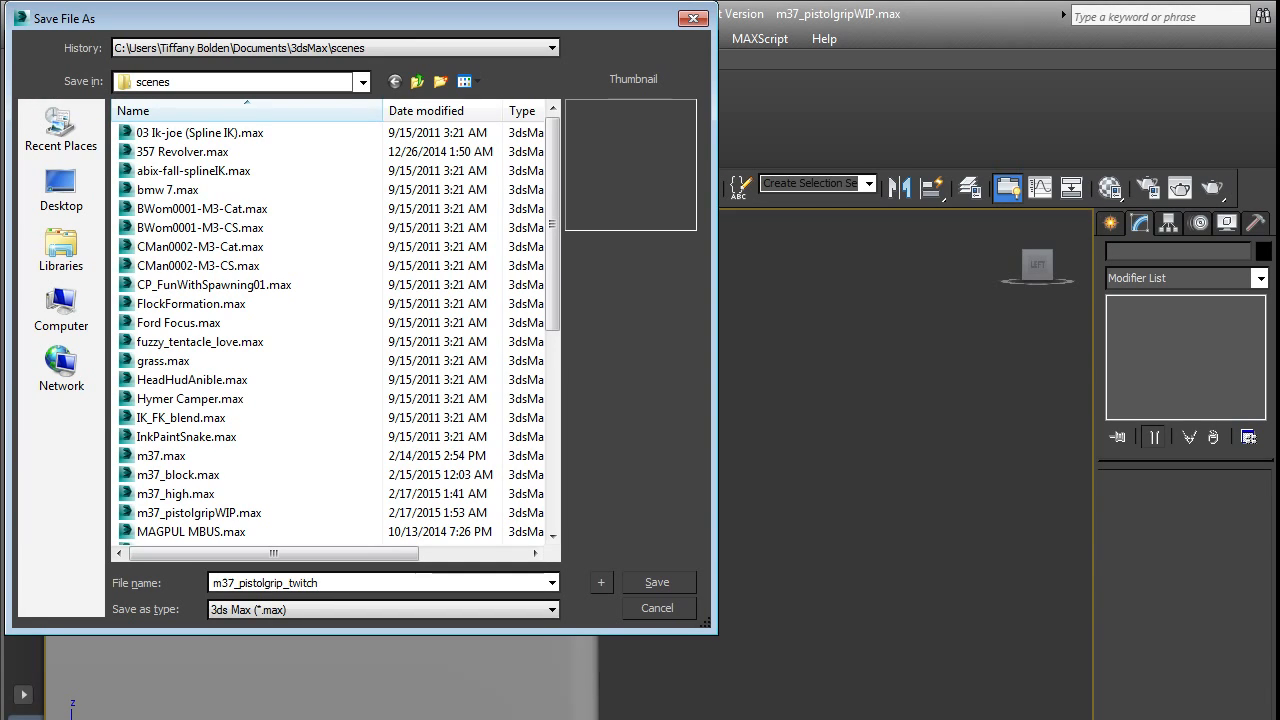
click(679, 579)
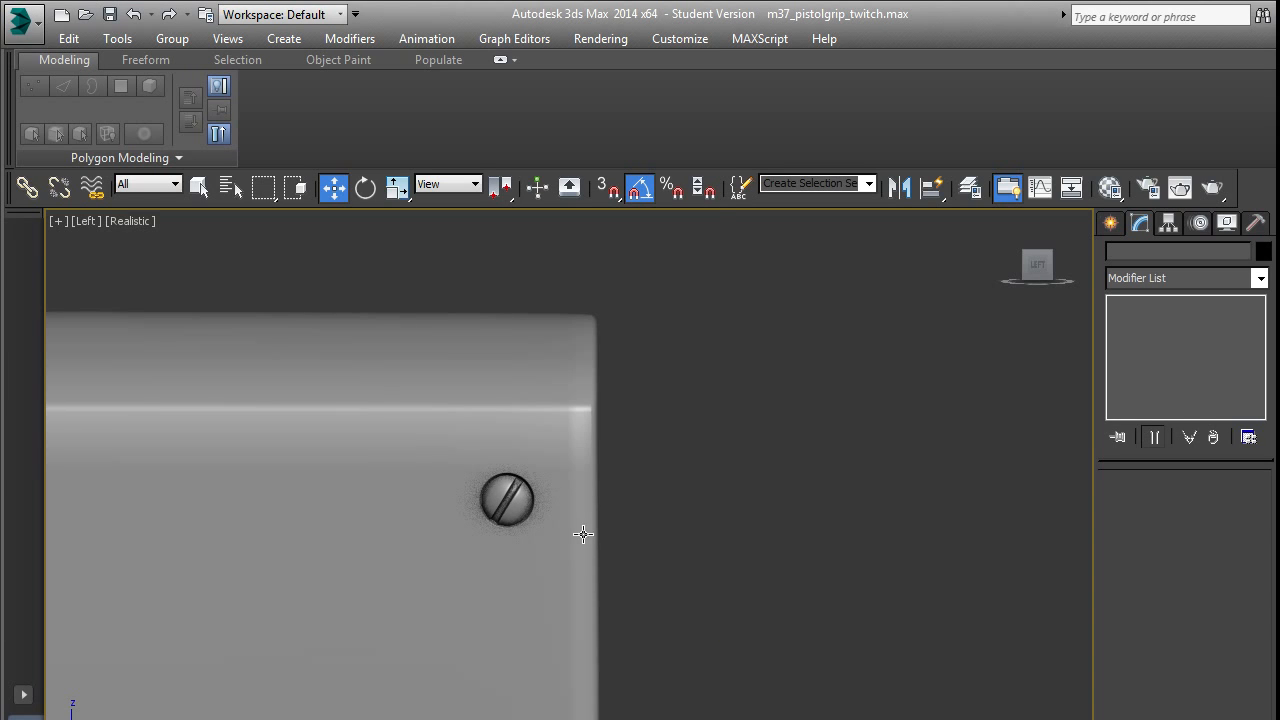
Select the four slotted screws on the receiver's side together, and clear the selection again.
middle_drag(554, 571, 729, 528)
scroll(729, 528, down, 3)
middle_drag(467, 562, 737, 506)
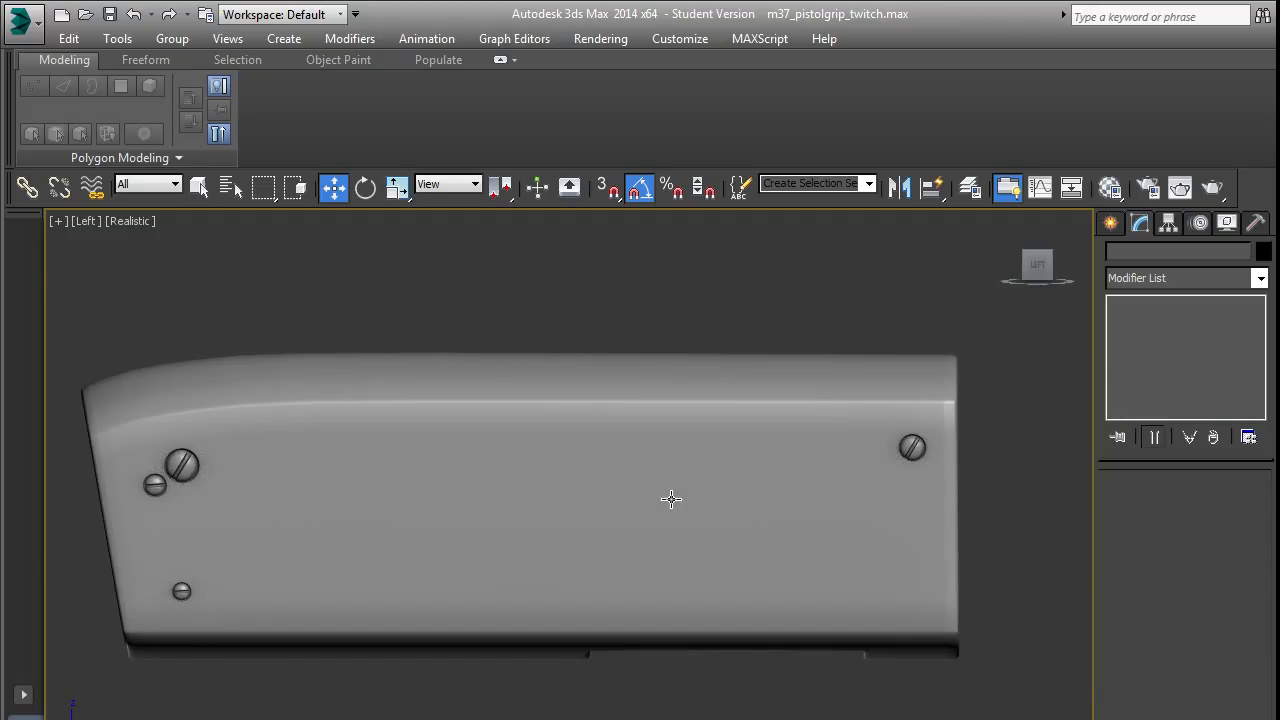
scroll(600, 495, up, 3)
scroll(545, 470, down, 3)
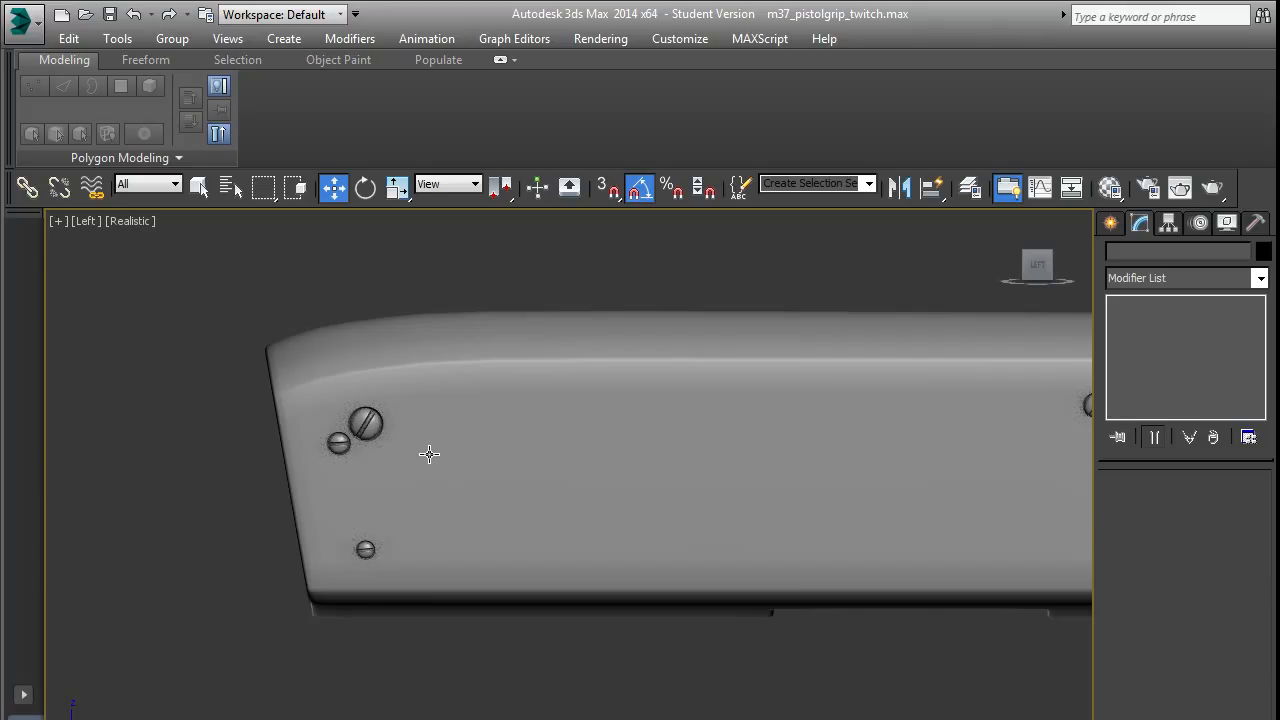
scroll(424, 450, up, 5)
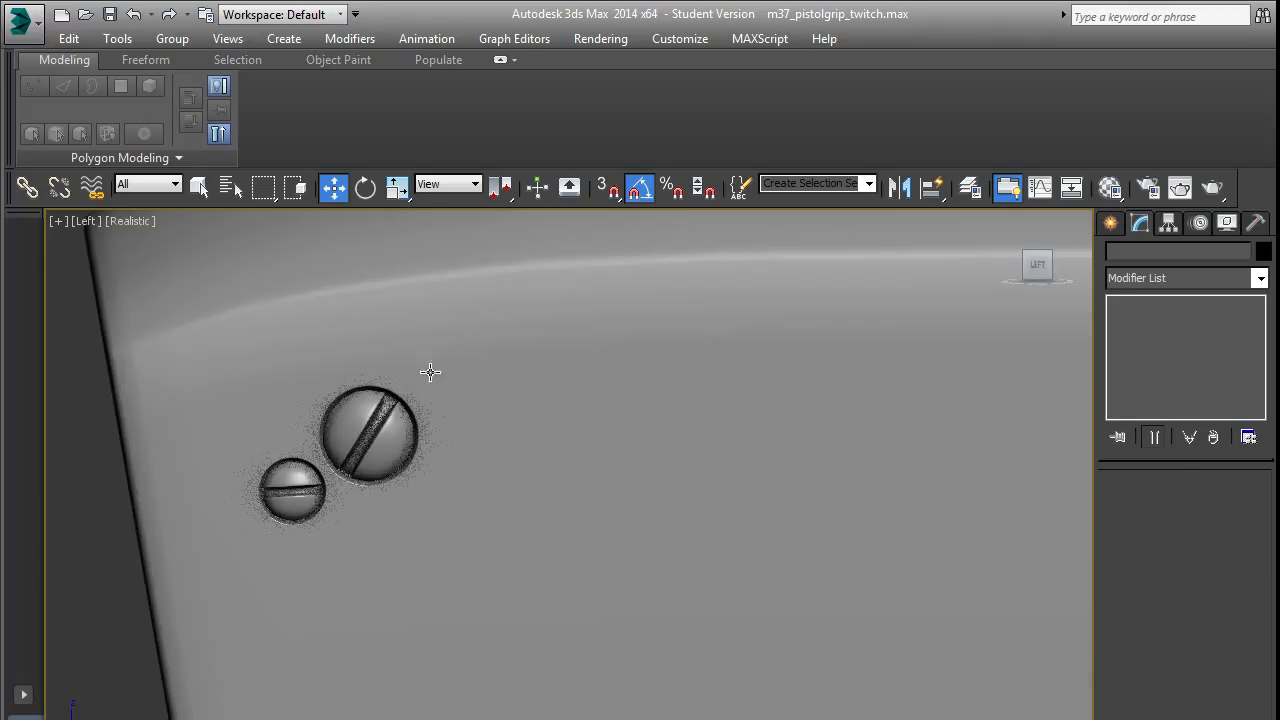
click(403, 392)
ctrl+click(292, 451)
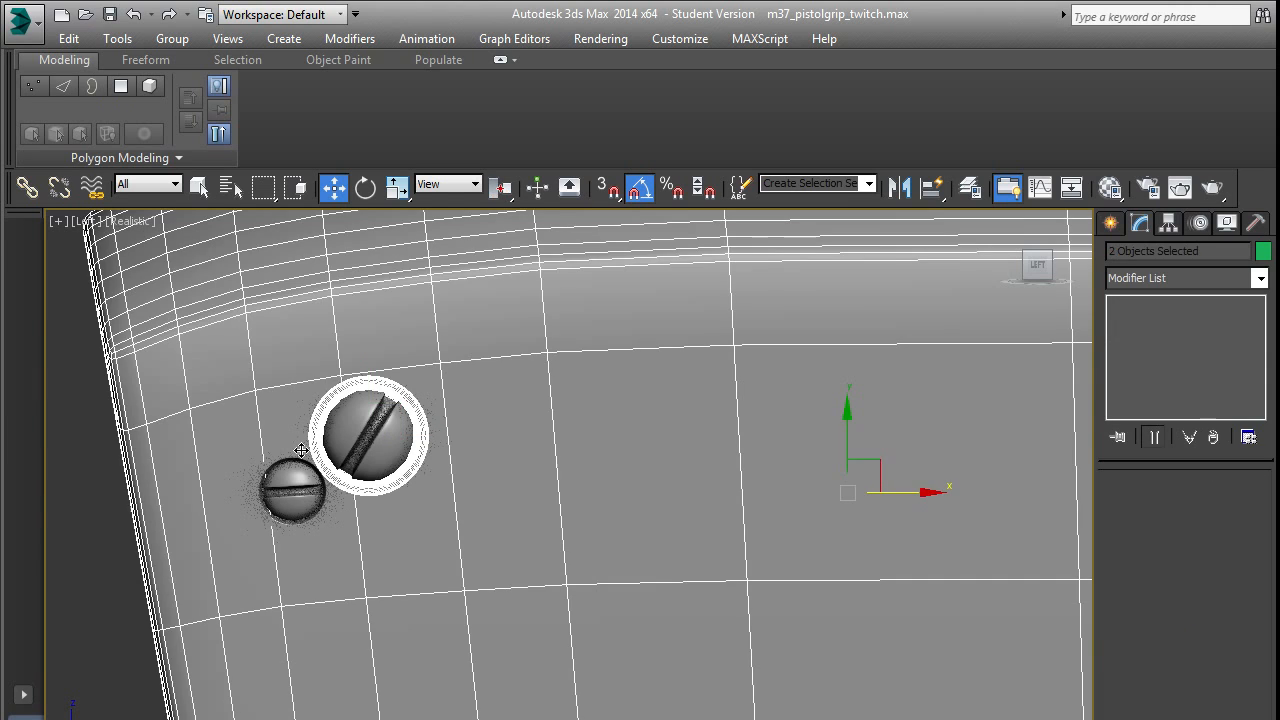
ctrl+click(293, 452)
ctrl+click(294, 462)
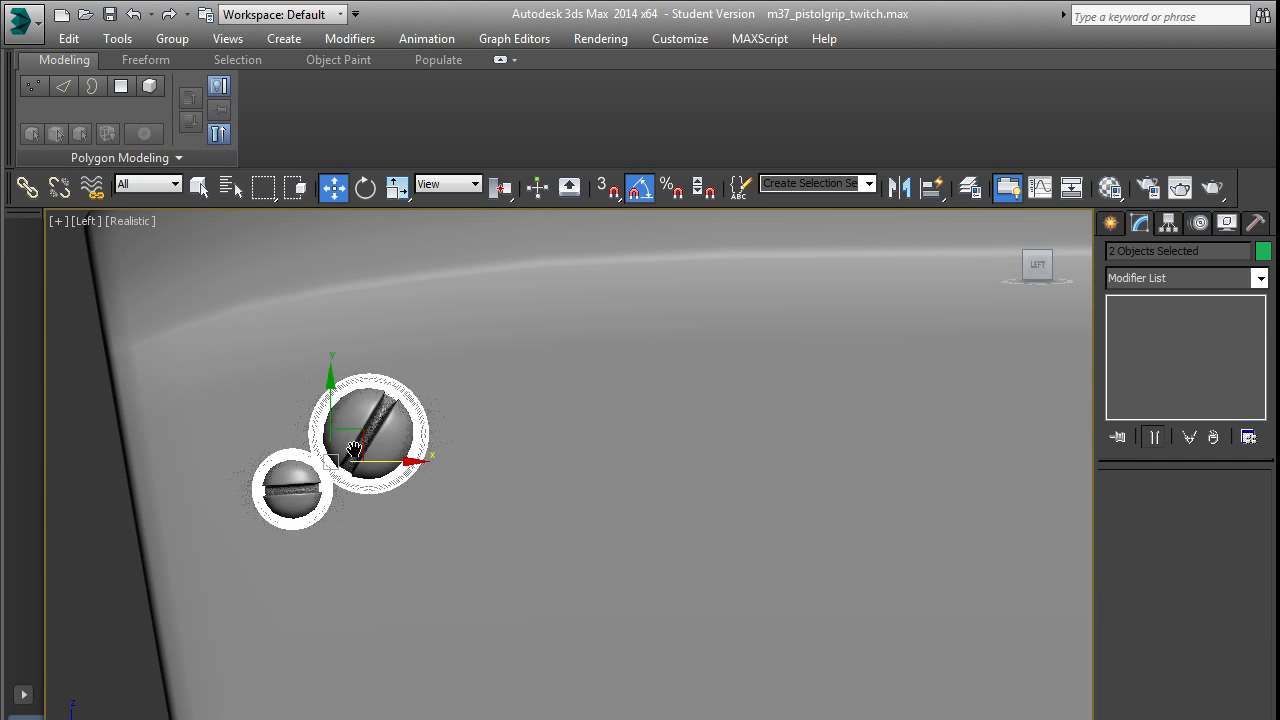
scroll(415, 565, down, 4)
scroll(390, 612, up, 3)
ctrl+click(405, 632)
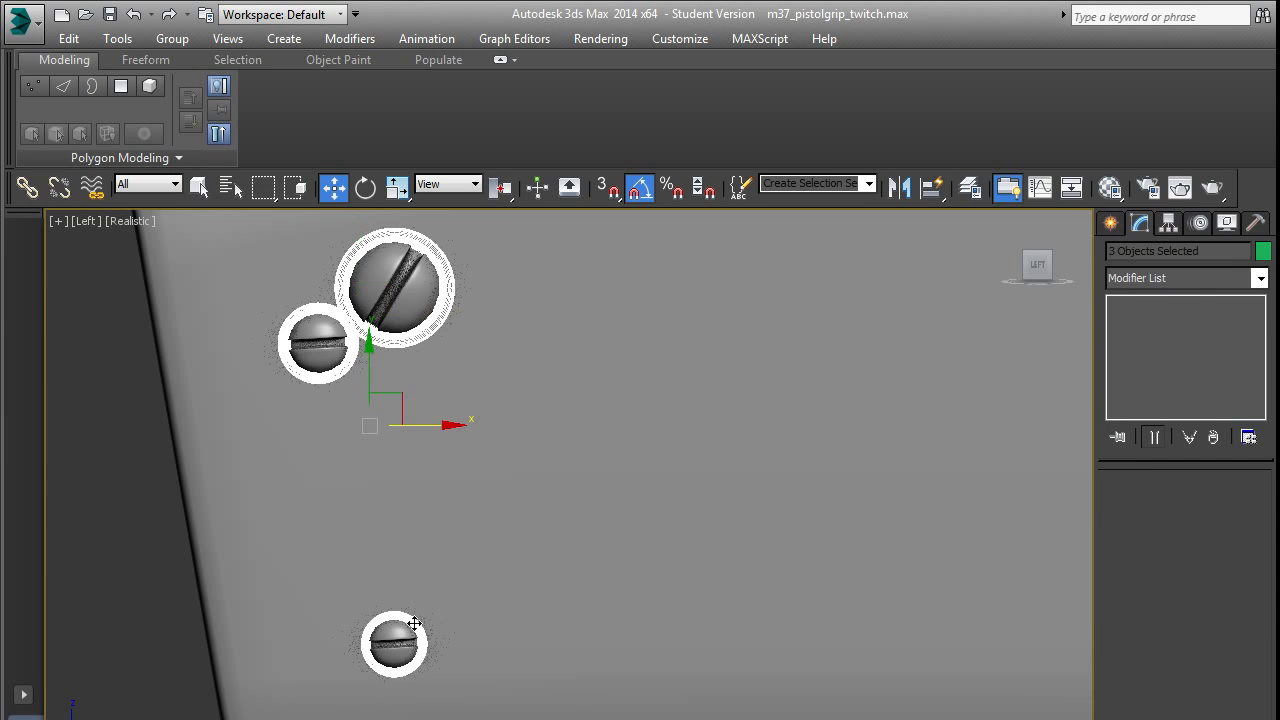
scroll(488, 482, down, 2)
scroll(600, 487, down, 3)
scroll(850, 486, up, 3)
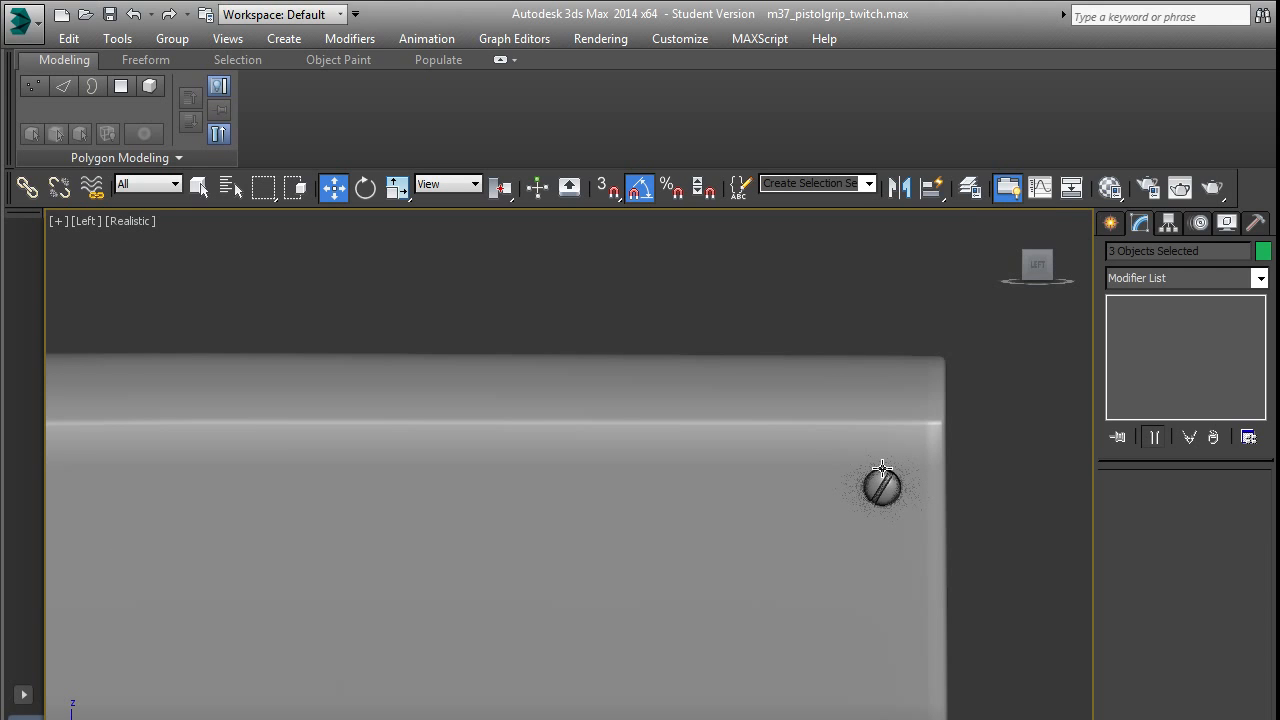
ctrl+click(881, 485)
middle_drag(881, 486, 946, 449)
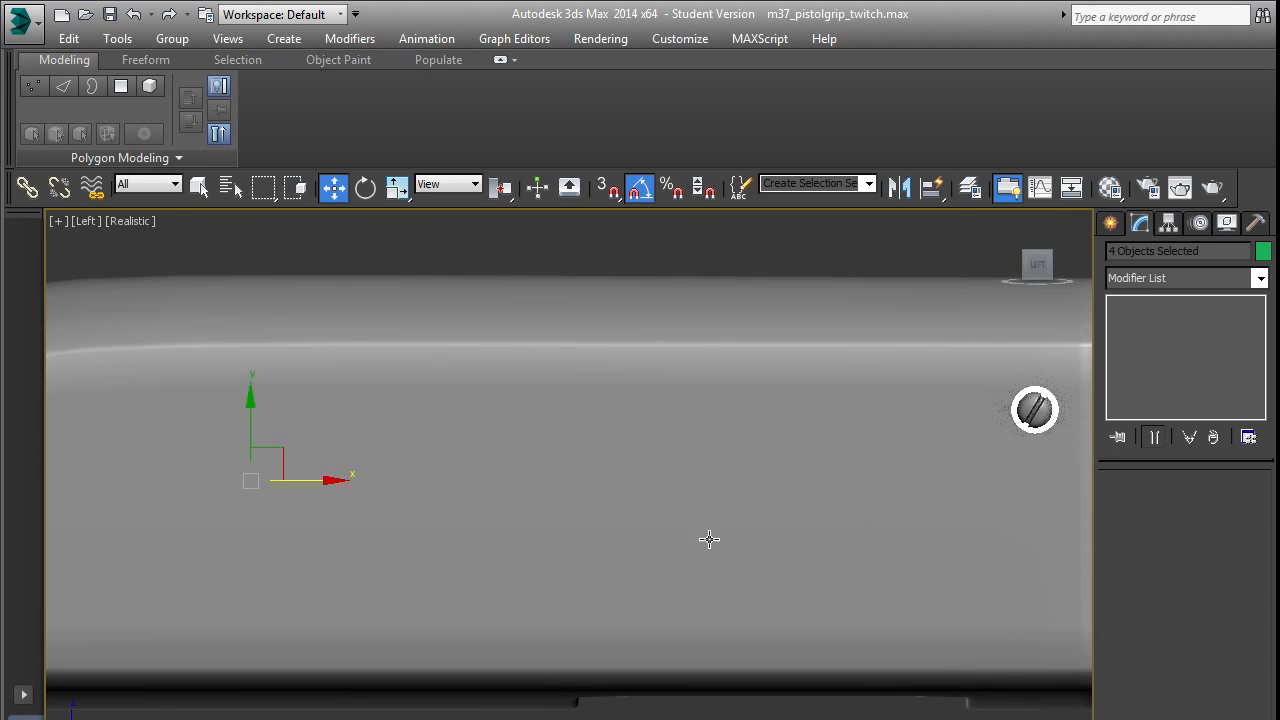
scroll(709, 537, down, 3)
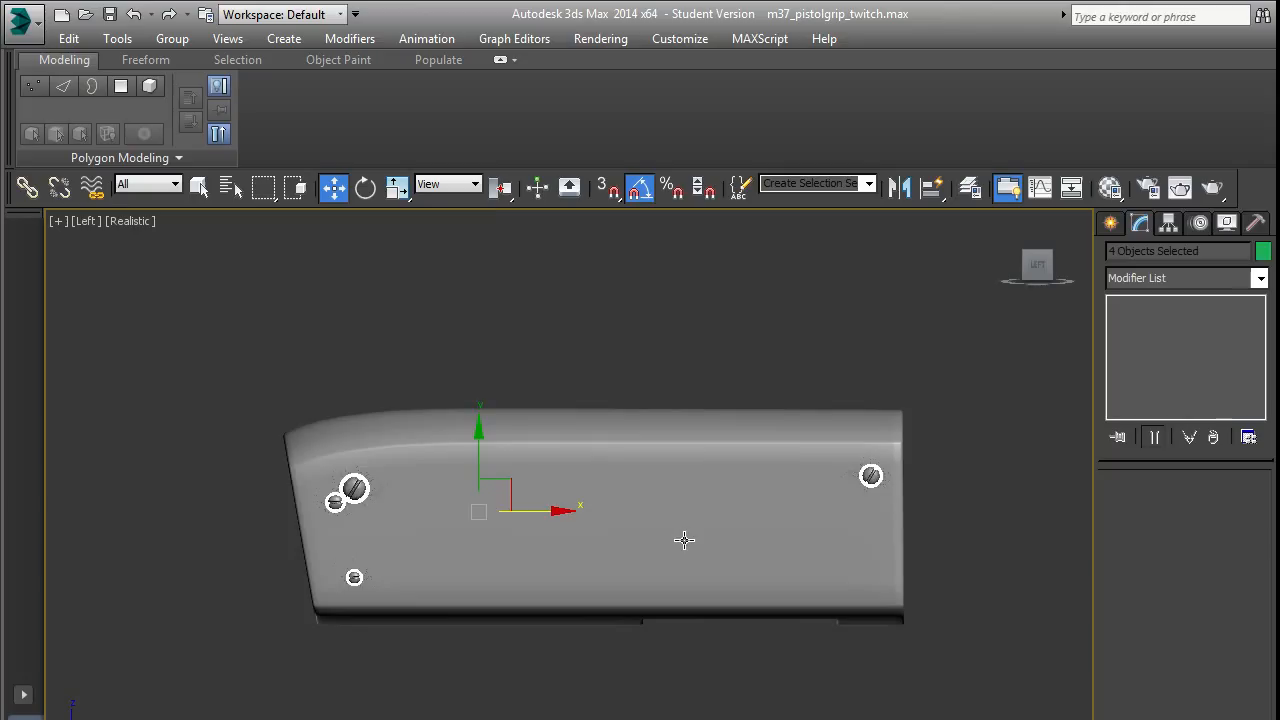
key(ctrl+d)
Inspect how the large slotted screw sits against the receiver surface in perspective, and return to the Left view with nothing selected.
scroll(351, 487, up, 8)
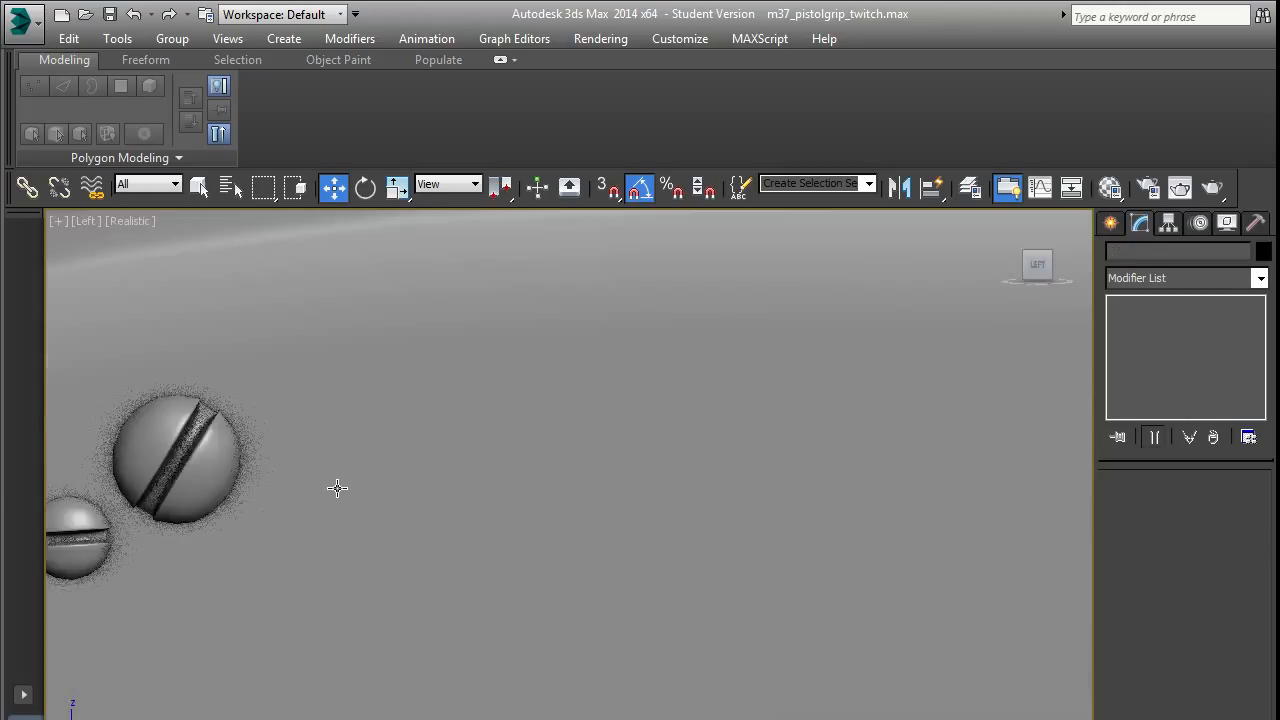
key(p)
scroll(389, 509, down, 5)
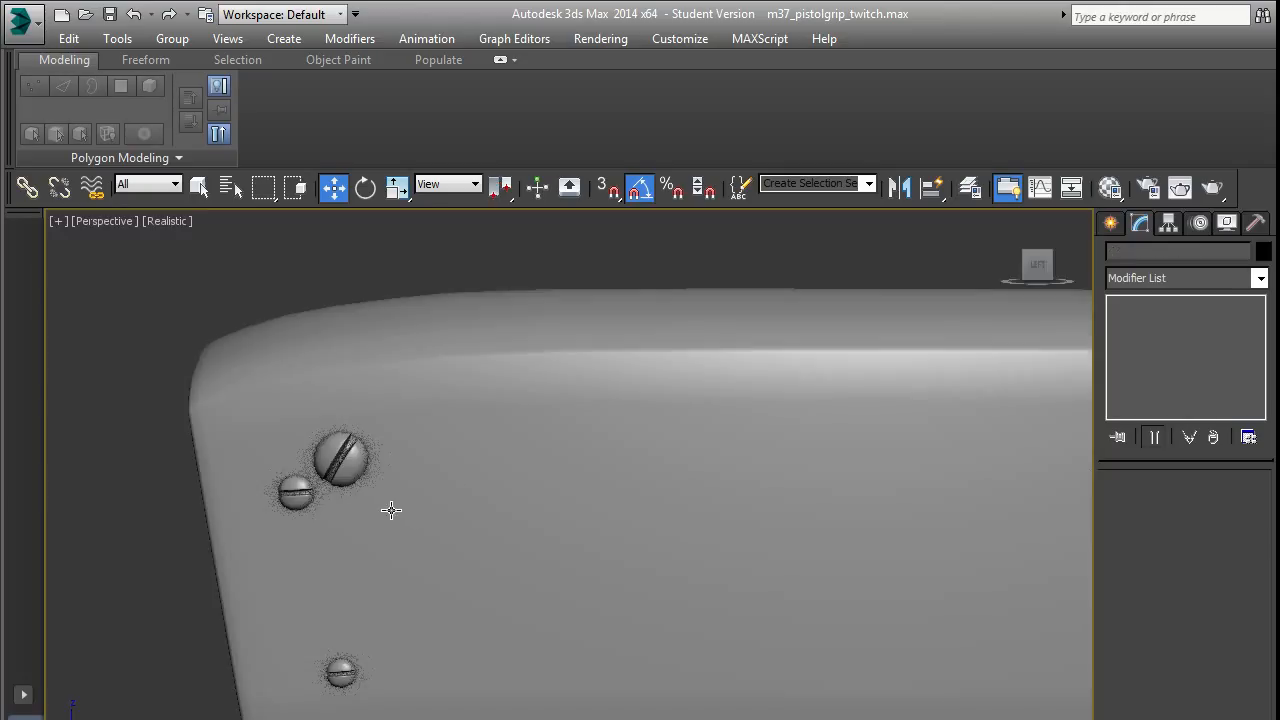
alt+middle_drag(389, 509, 620, 517)
scroll(669, 520, up, 5)
click(676, 520)
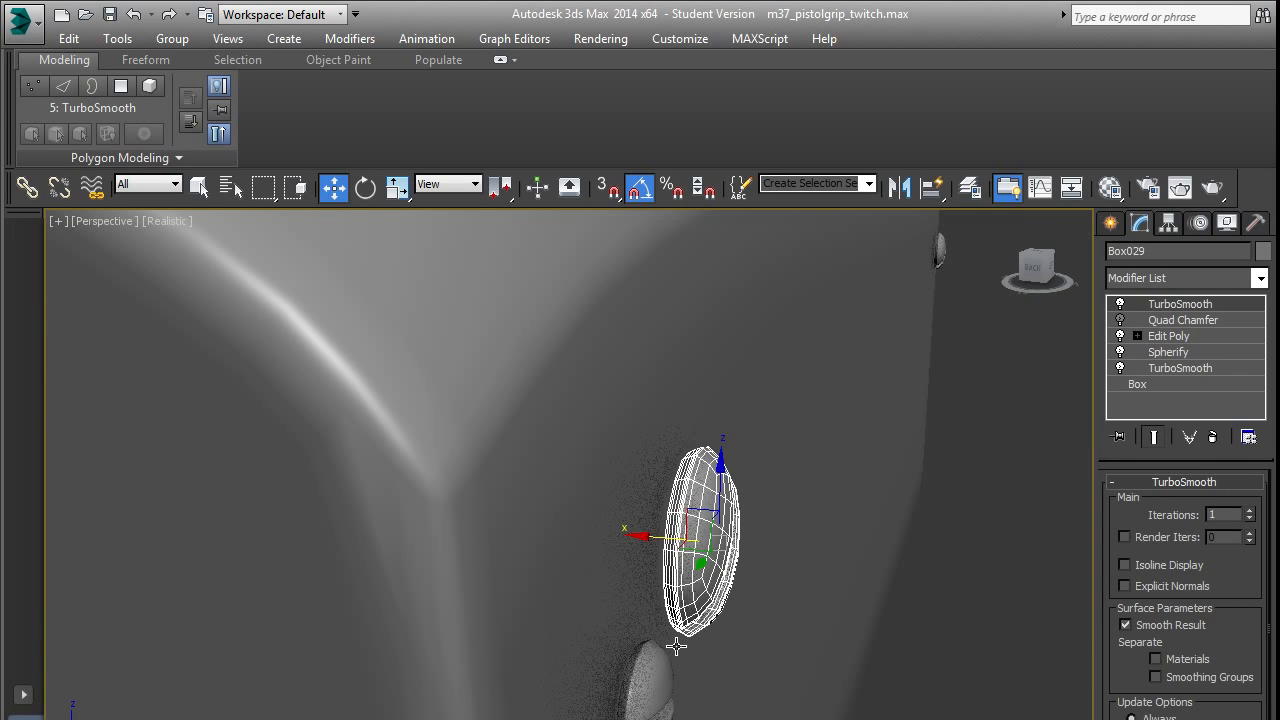
drag(642, 540, 636, 548)
alt+middle_drag(636, 548, 600, 510)
key(l)
scroll(375, 516, down, 2)
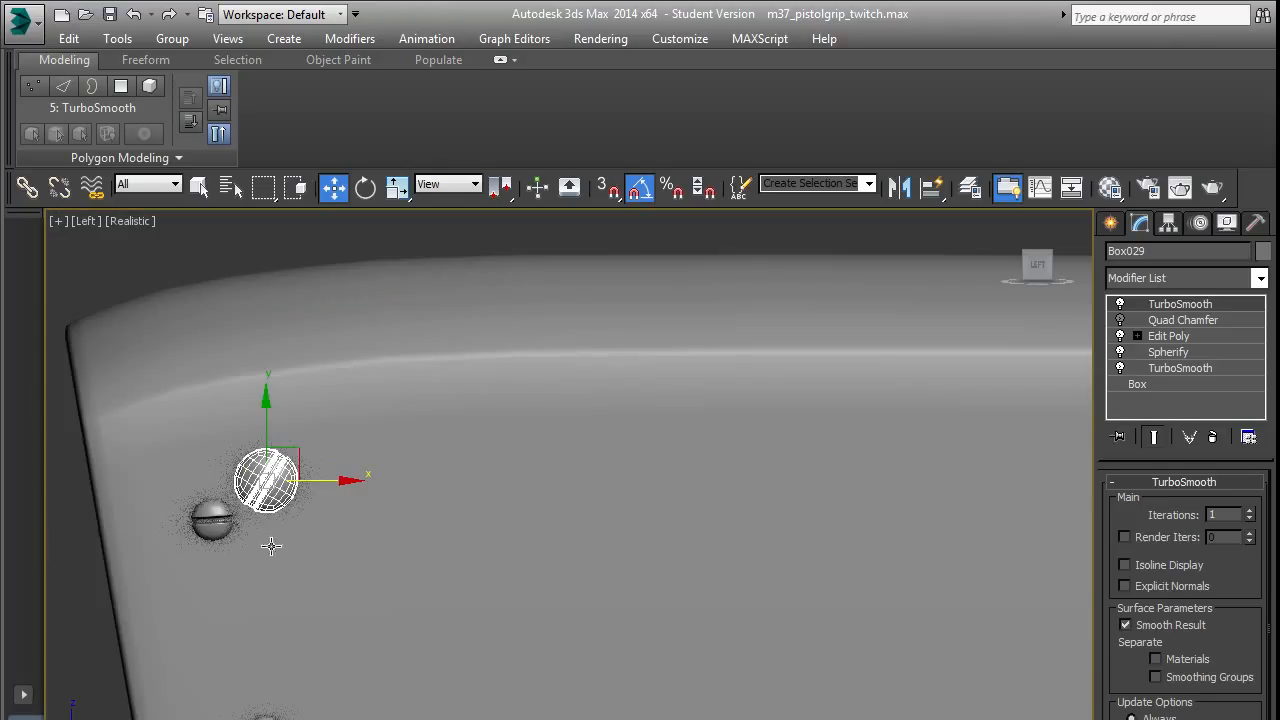
click(304, 262)
Examine the size and placement of all four slotted screws along the receiver's side.
scroll(259, 491, up, 2)
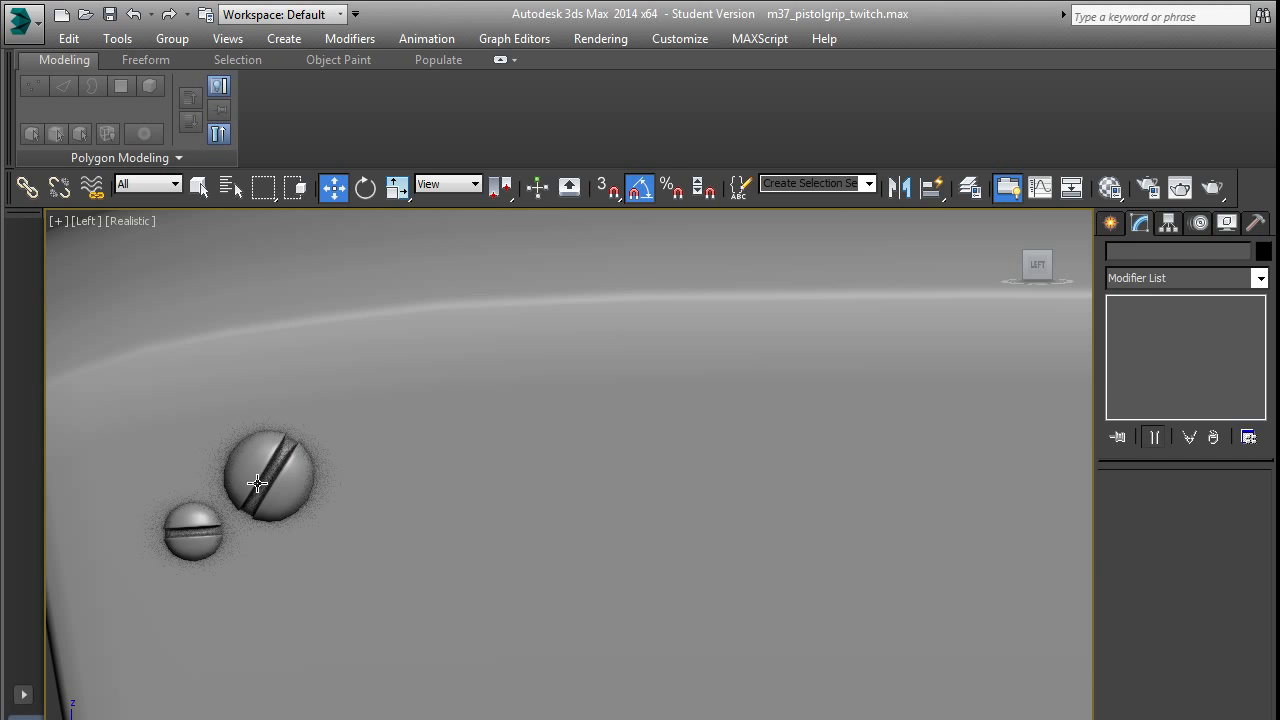
scroll(359, 513, down, 3)
middle_drag(371, 612, 377, 528)
middle_drag(489, 603, 219, 610)
scroll(460, 520, down, 2)
scroll(554, 506, up, 2)
scroll(414, 477, up, 2)
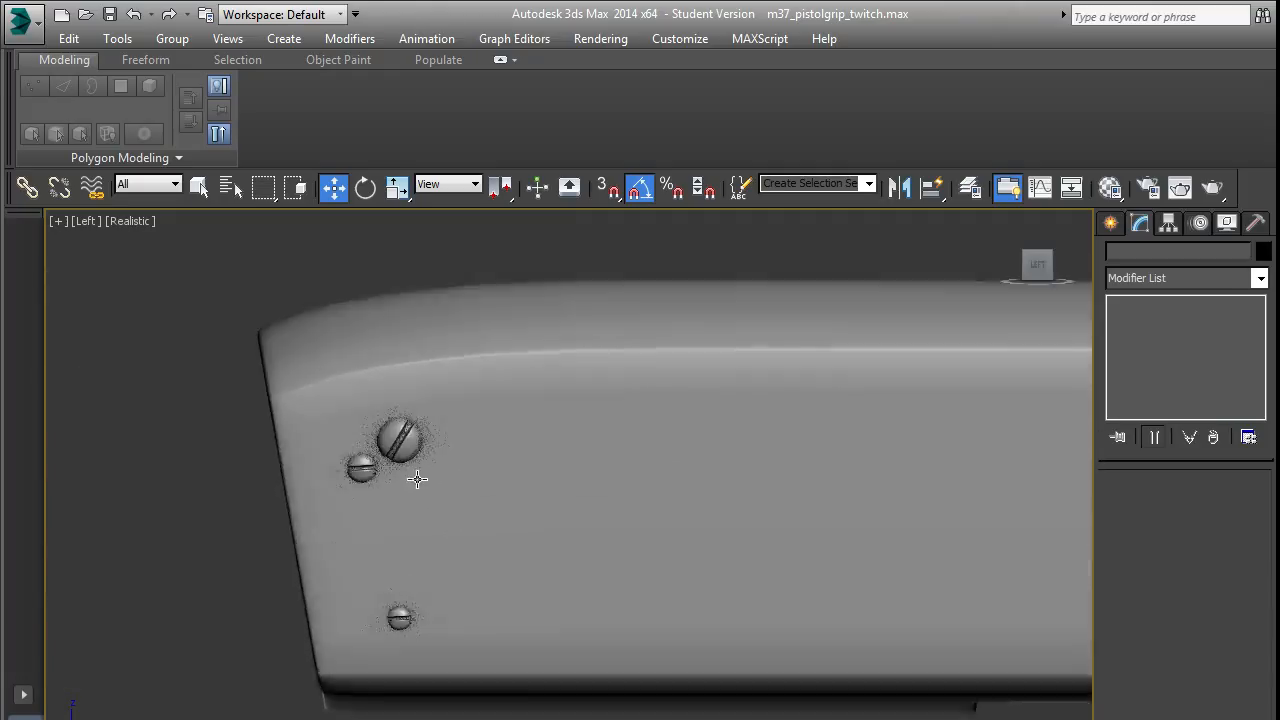
scroll(398, 361, up, 3)
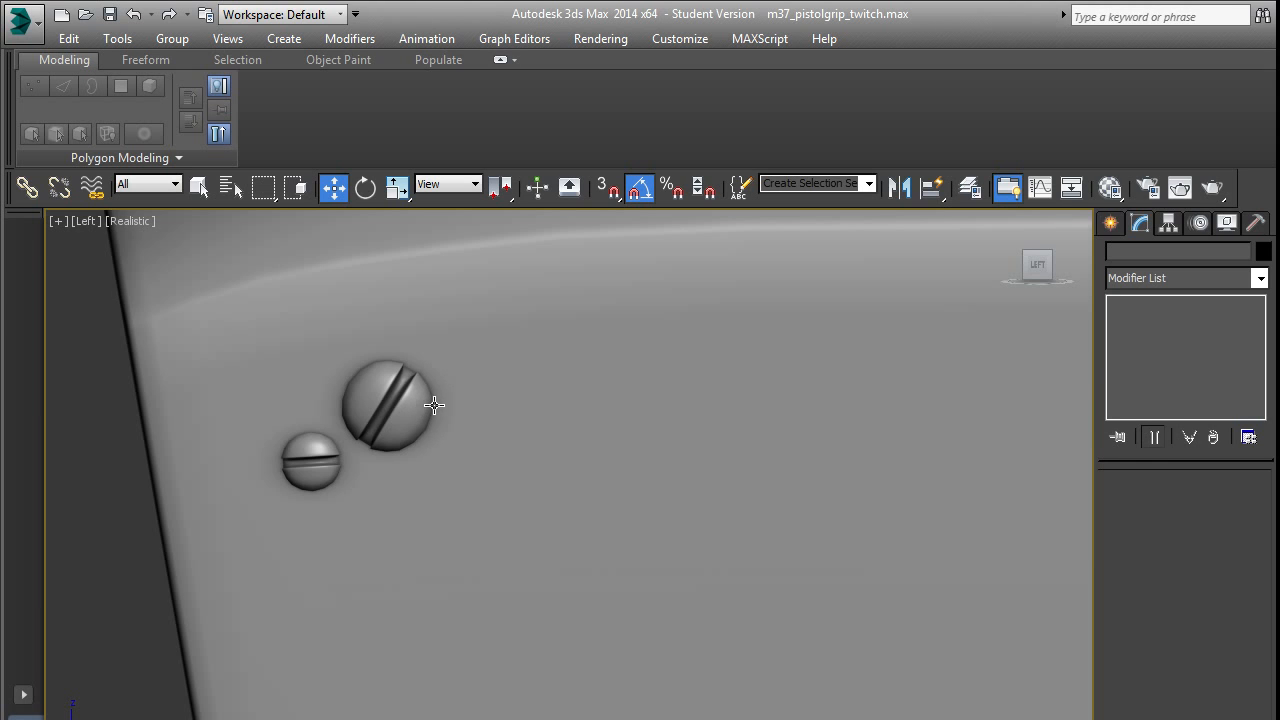
scroll(434, 405, down, 10)
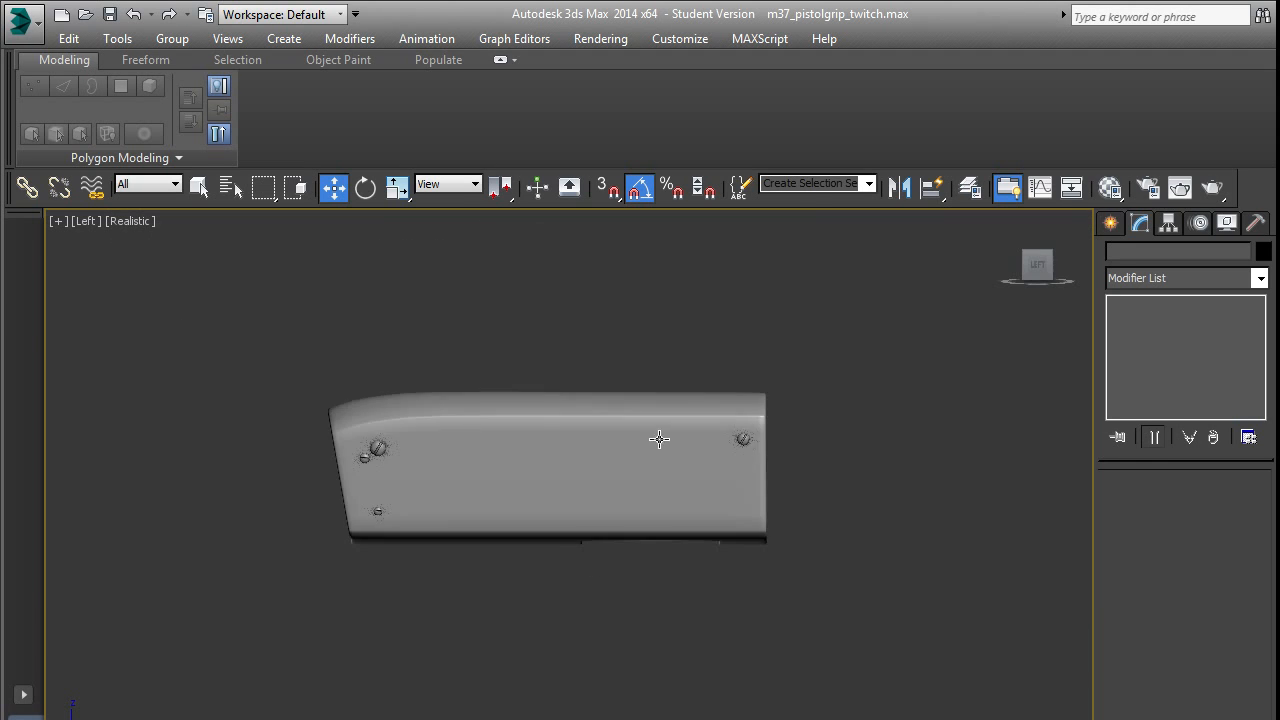
scroll(659, 439, up, 5)
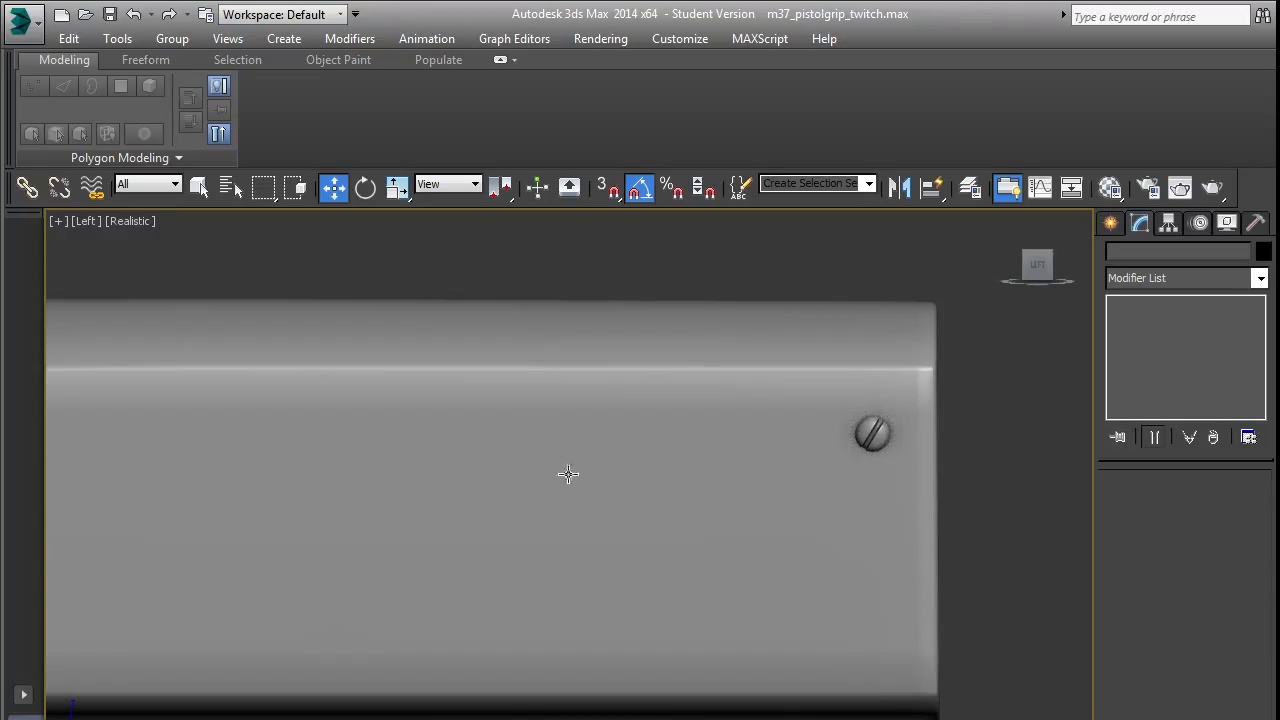
middle_drag(700, 457, 831, 430)
scroll(831, 430, down, 3)
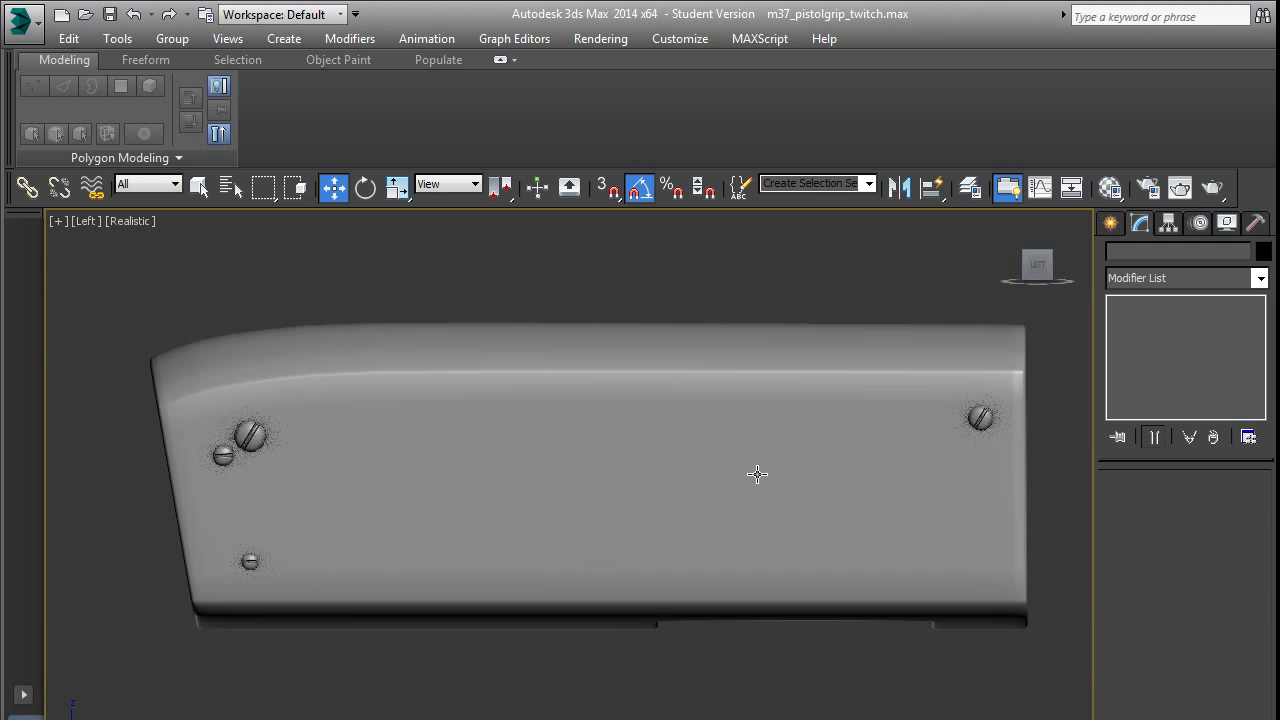
Examine the small lower screw and the adjacent large and small screws on the receiver up close.
scroll(506, 520, up, 2)
scroll(314, 540, up, 2)
scroll(304, 541, up, 2)
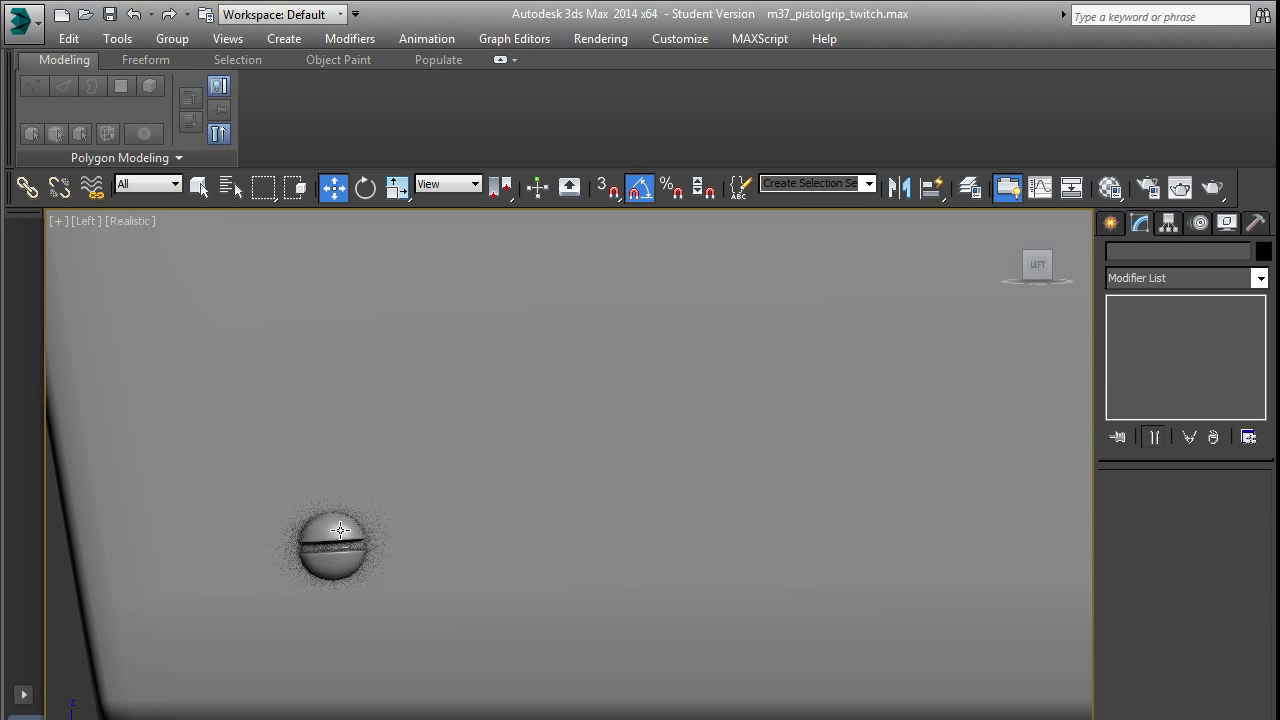
middle_drag(346, 486, 357, 600)
scroll(413, 433, down, 2)
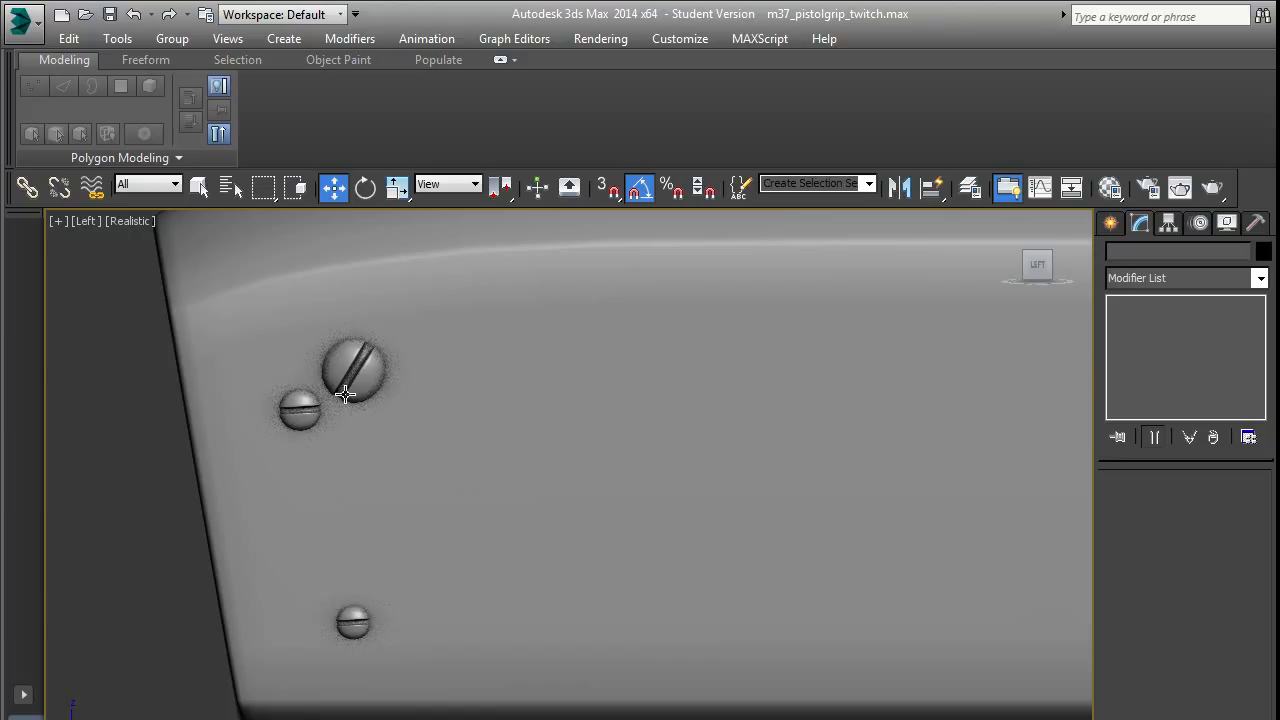
scroll(353, 424, up, 3)
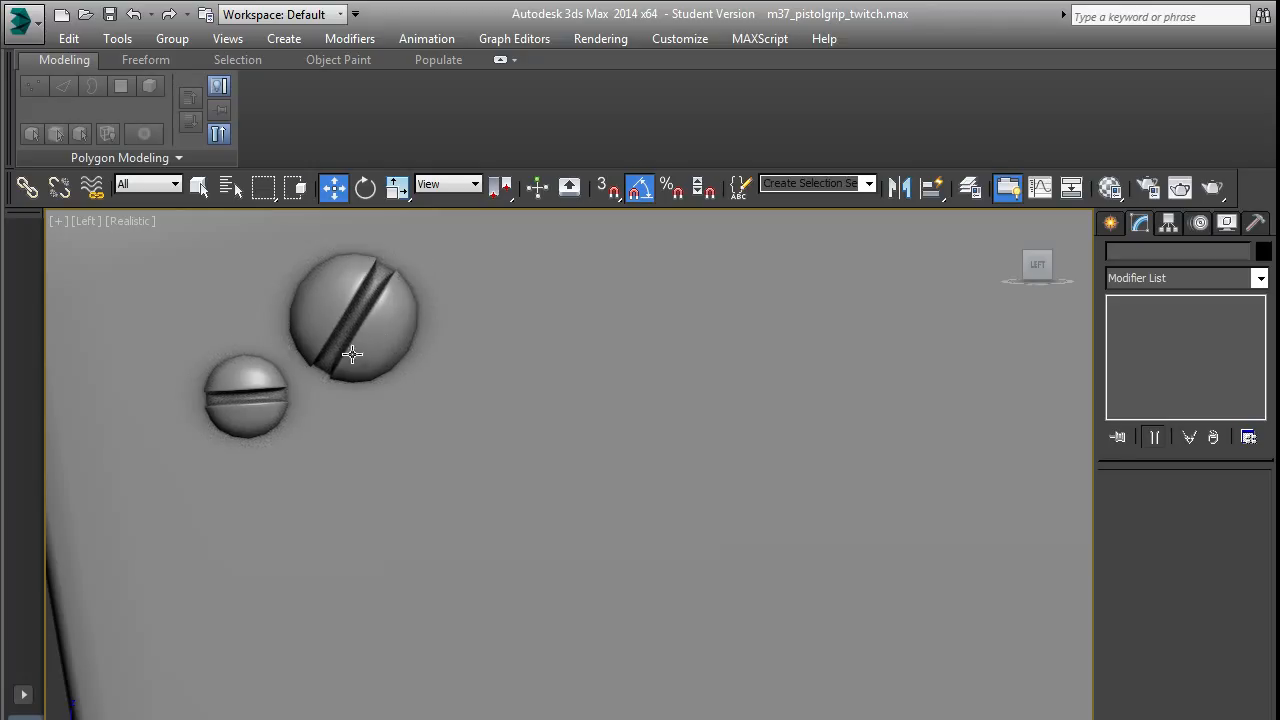
middle_drag(369, 327, 437, 380)
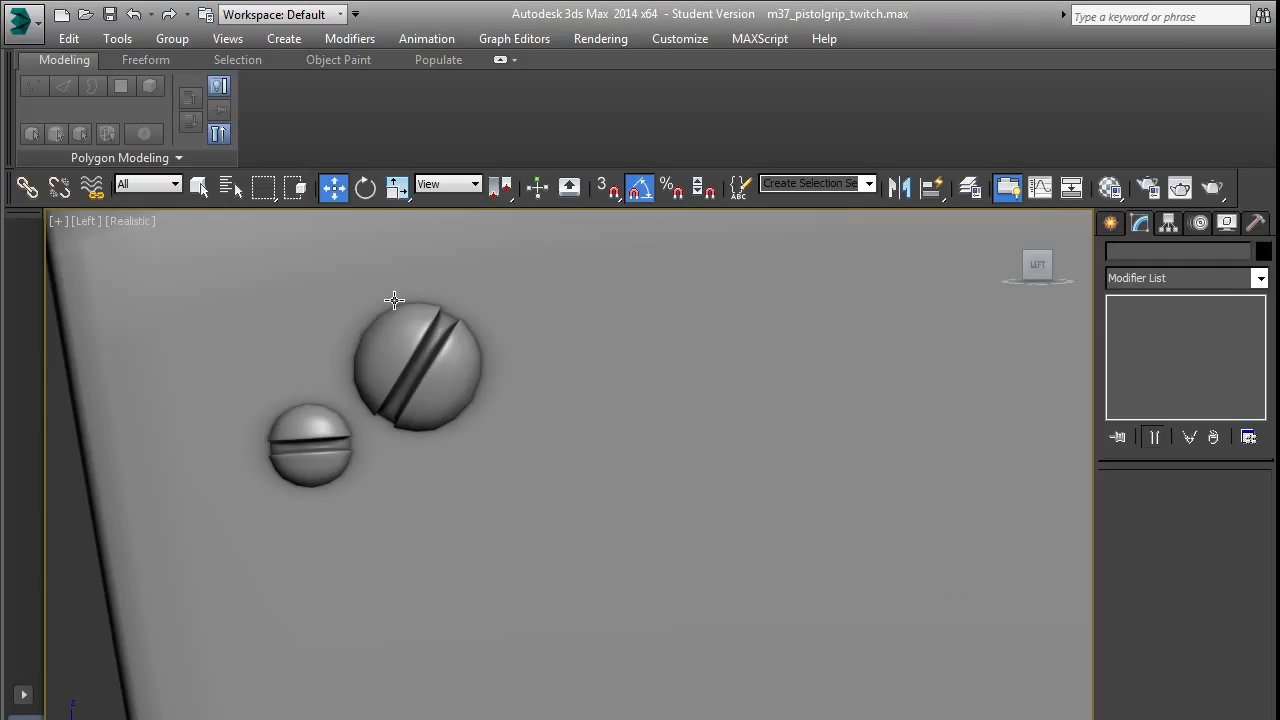
scroll(440, 385, down, 2)
scroll(405, 400, up, 2)
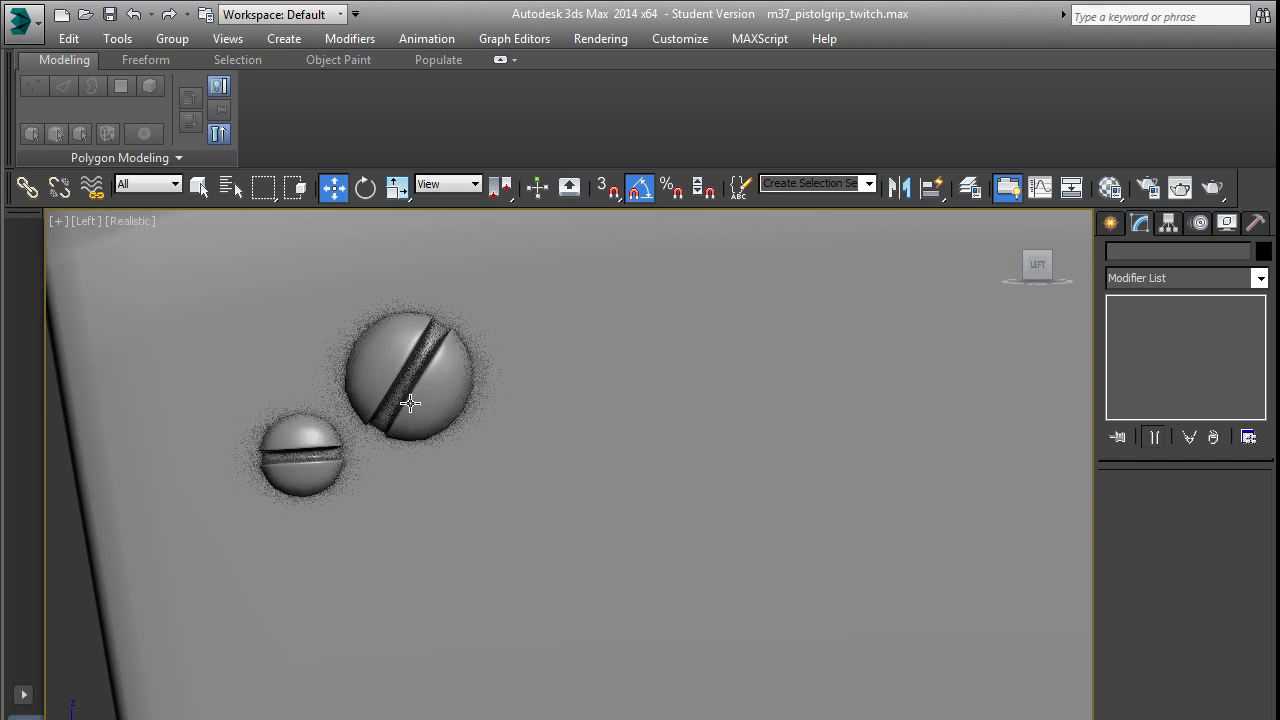
middle_drag(431, 389, 473, 415)
scroll(473, 413, up, 2)
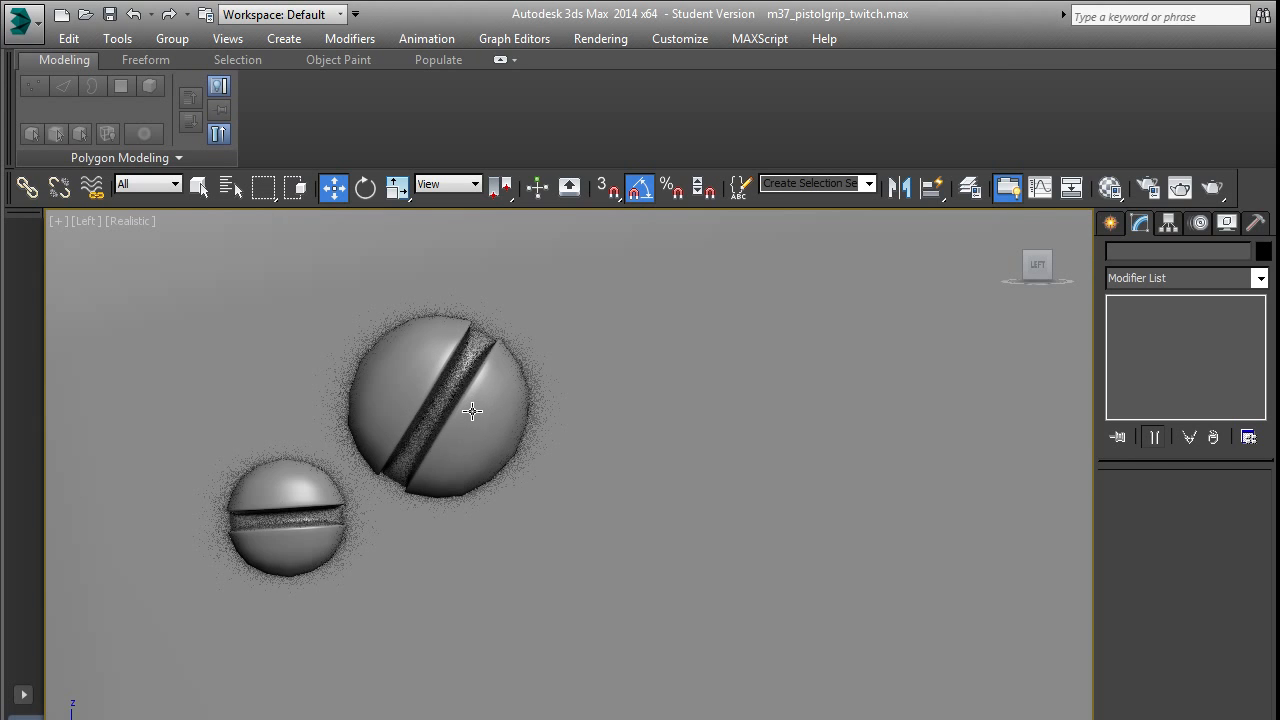
Undo the removal of the four rings around the receiver's slotted screws, and clear the selection.
scroll(473, 410, down, 4)
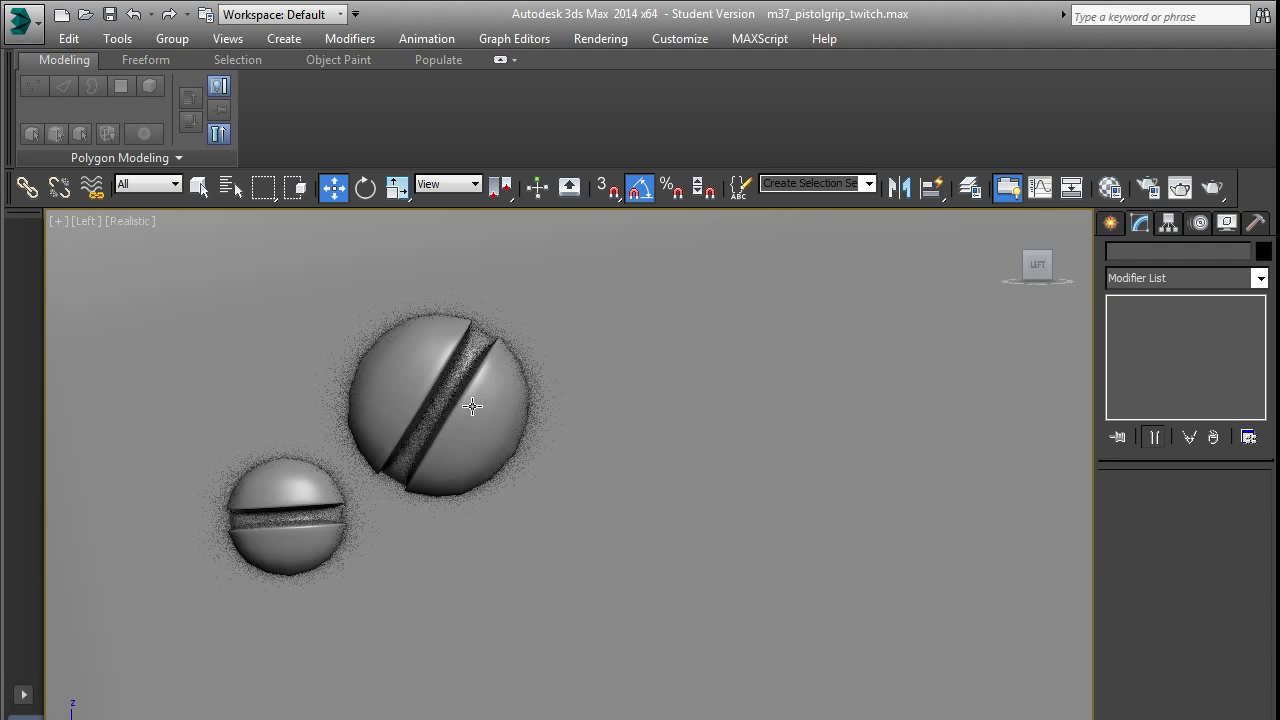
middle_drag(500, 408, 443, 375)
scroll(443, 375, down, 4)
scroll(491, 403, up, 4)
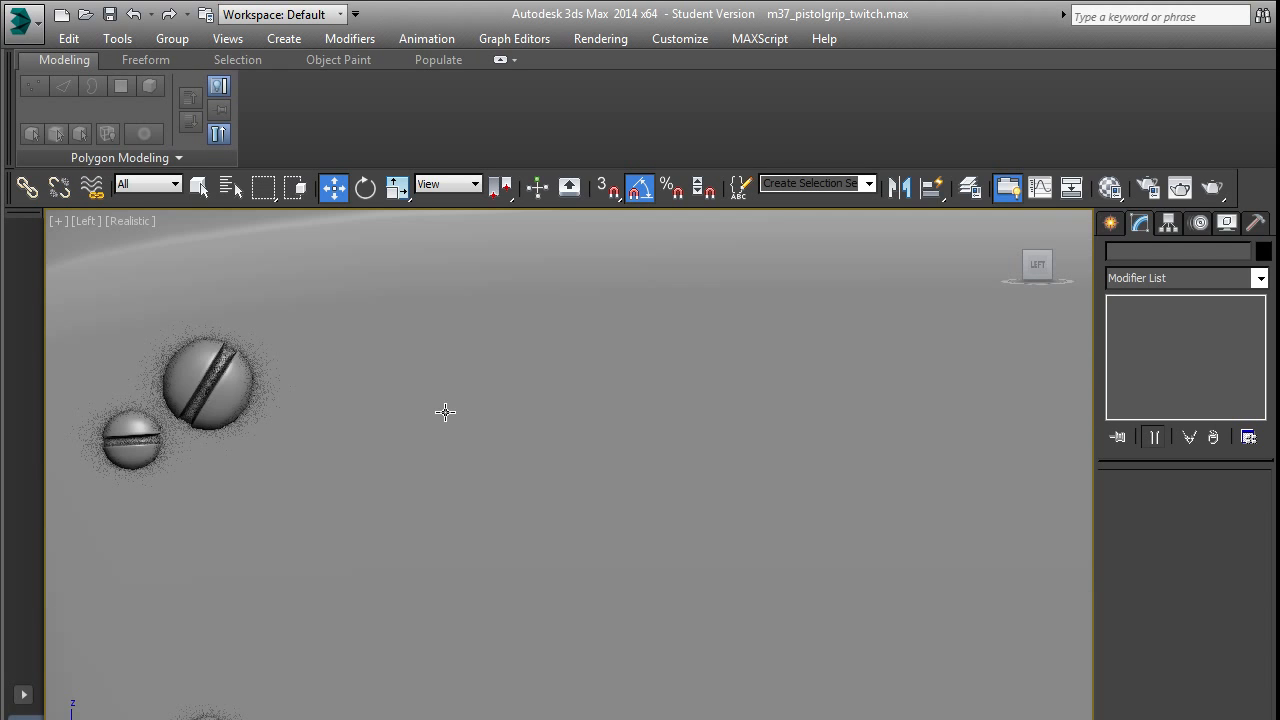
key(ctrl+z)
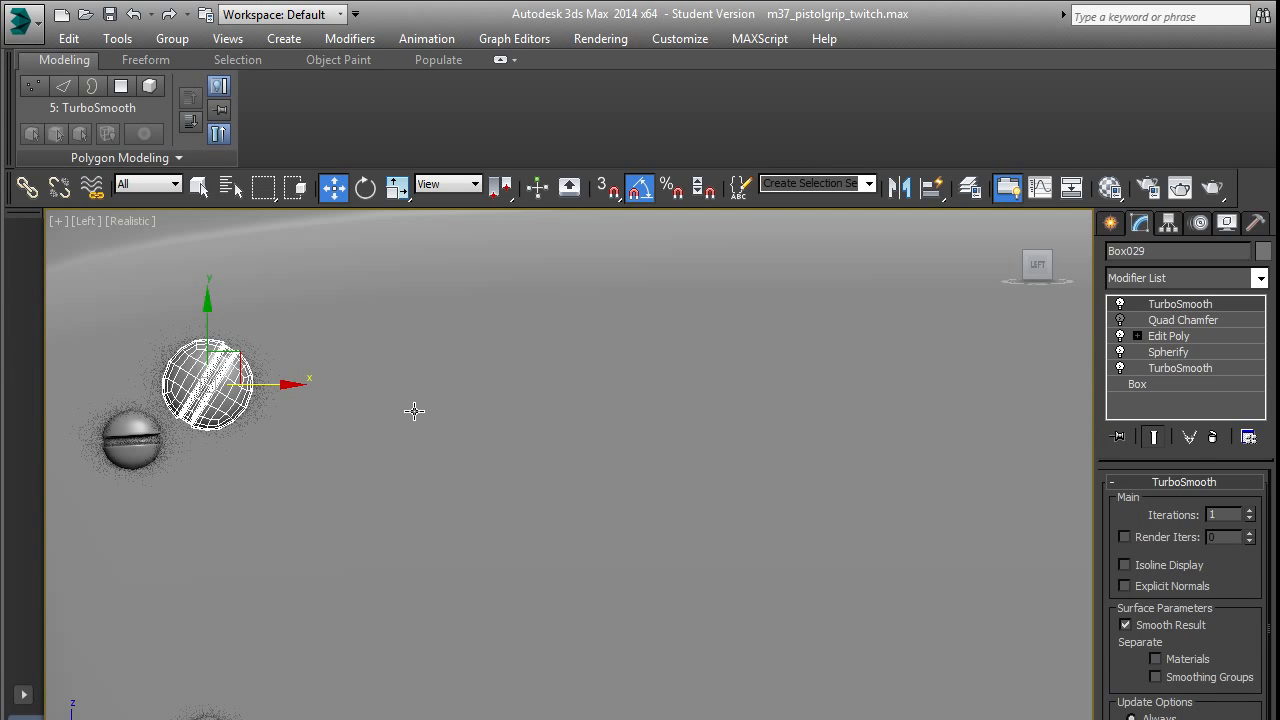
key(ctrl+z)
key(ctrl+z)
scroll(430, 402, down, 3)
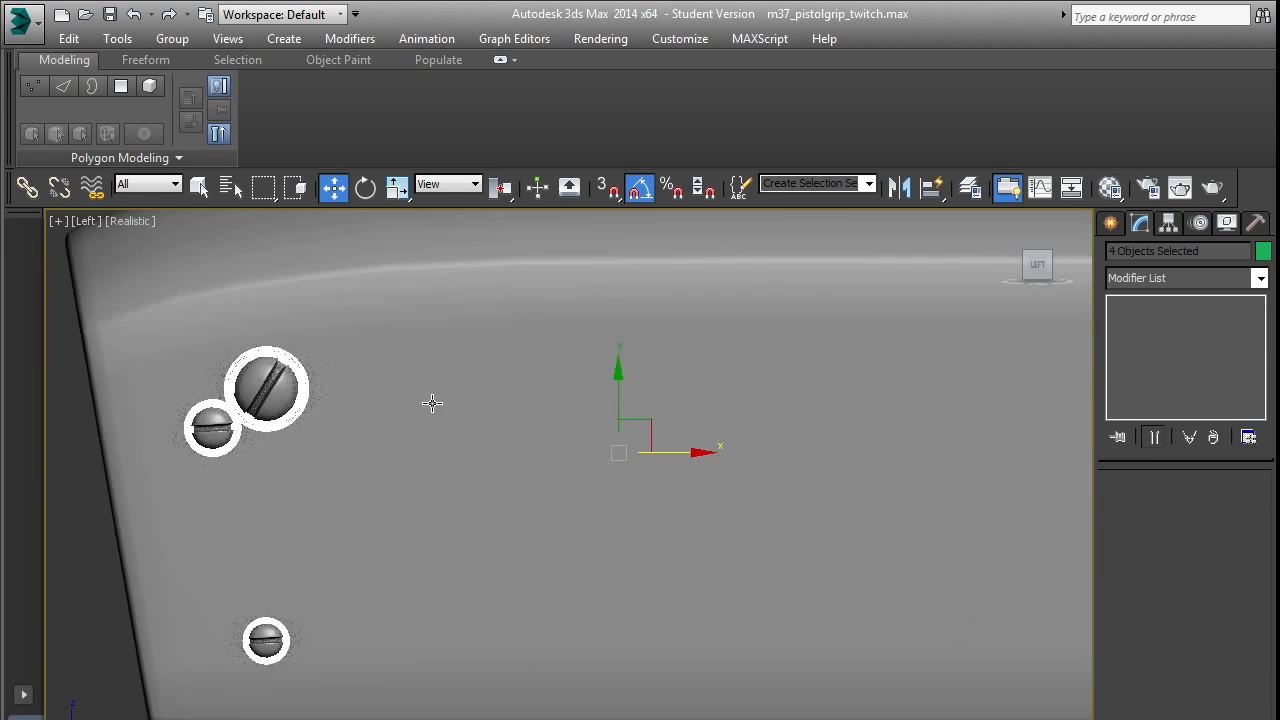
click(594, 618)
Compare the ringed screws at both ends of the receiver, selecting the slotted screw near the receiver's front edge.
scroll(330, 400, up, 8)
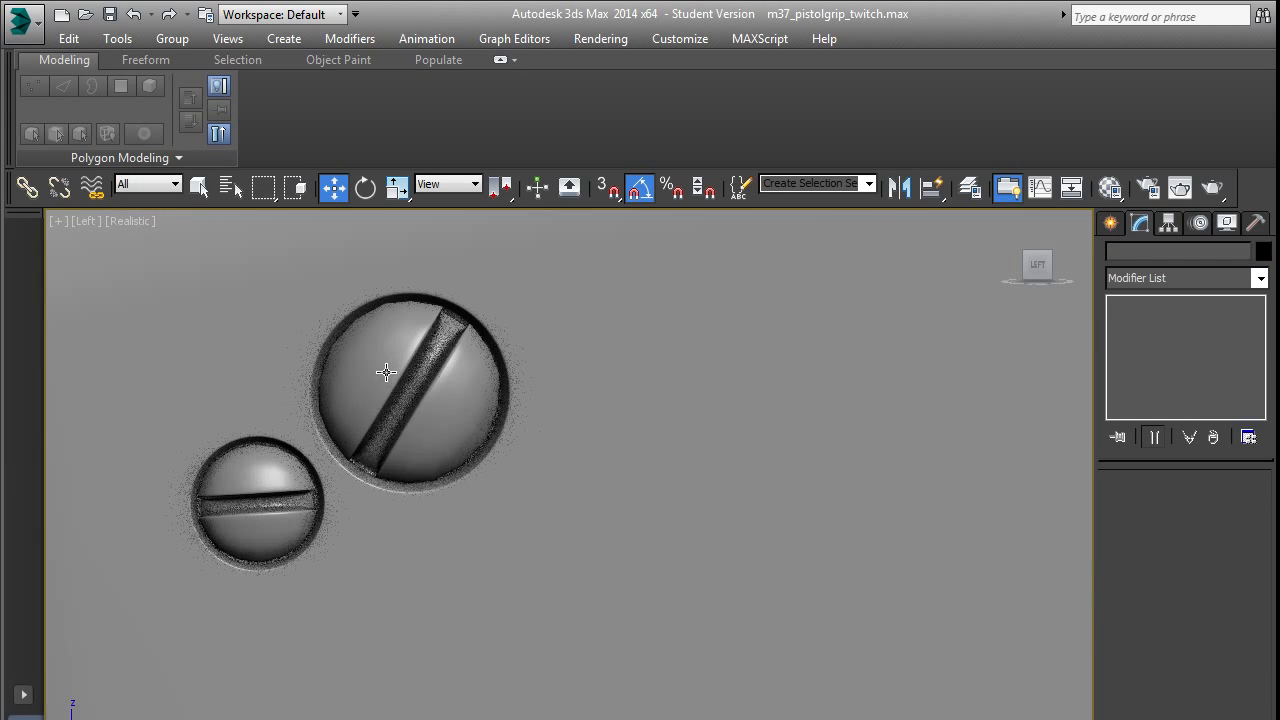
scroll(349, 461, down, 6)
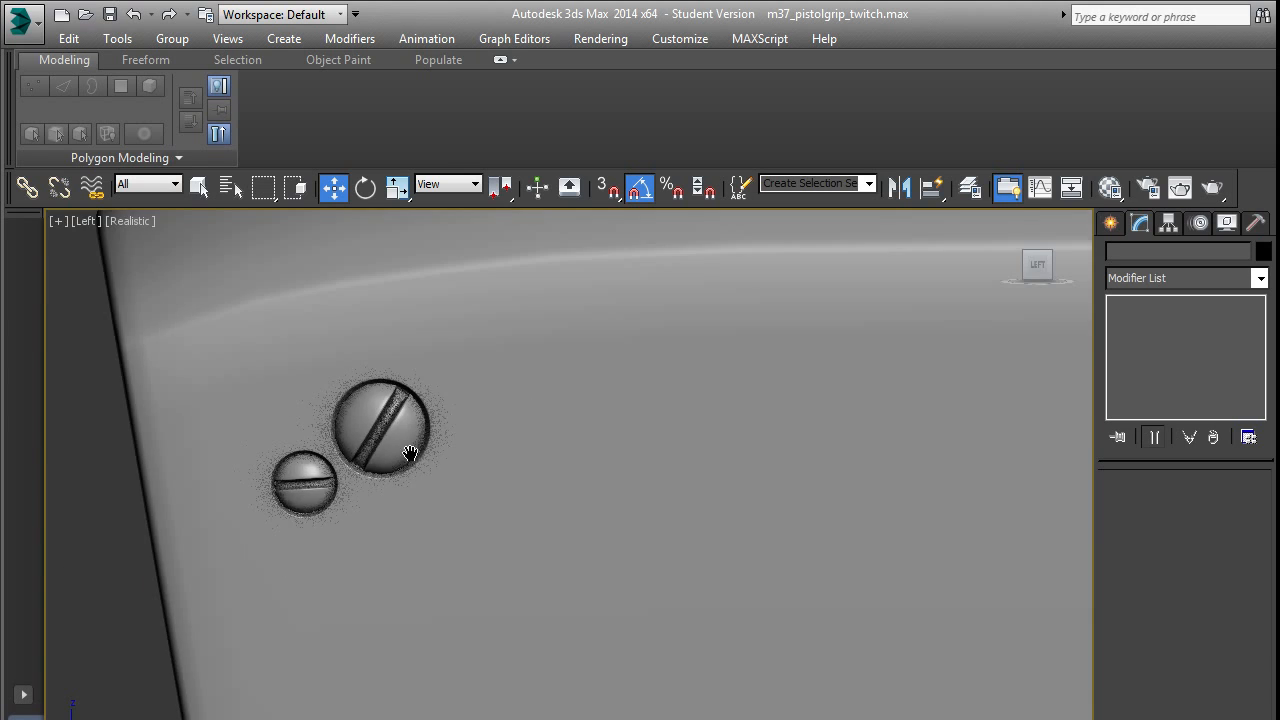
scroll(286, 446, down, 6)
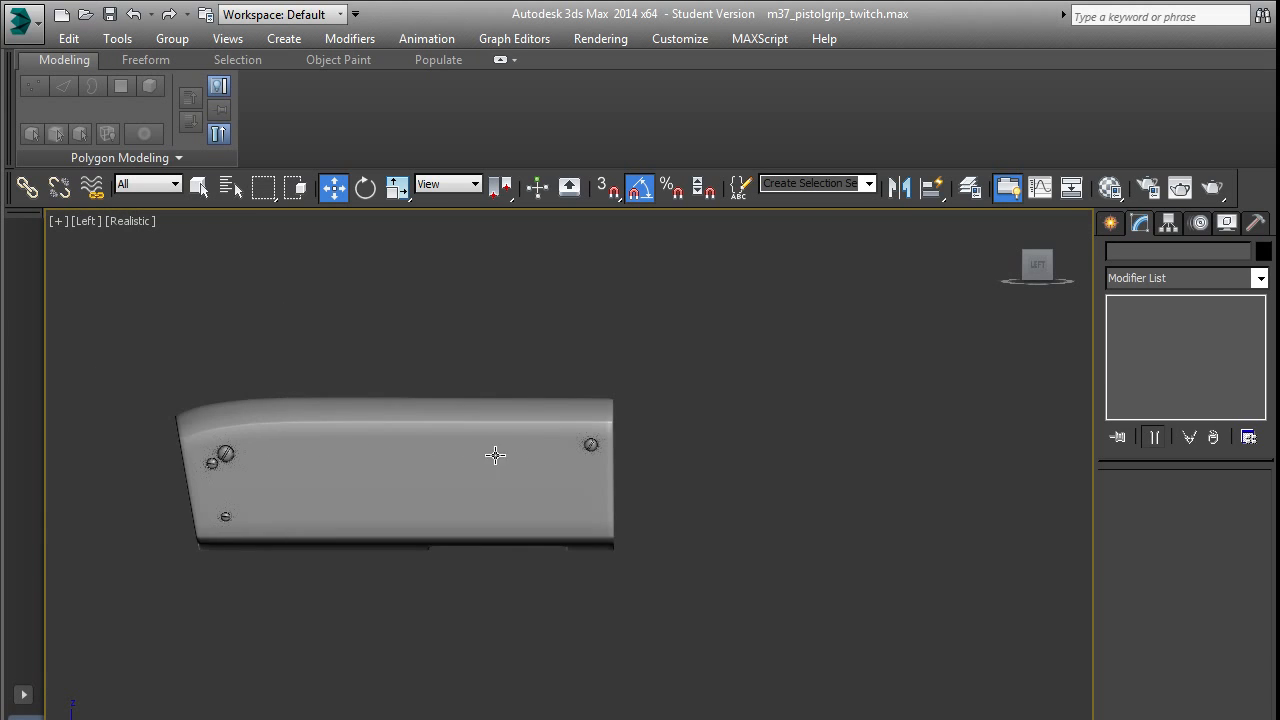
scroll(673, 425, up, 7)
scroll(673, 425, up, 5)
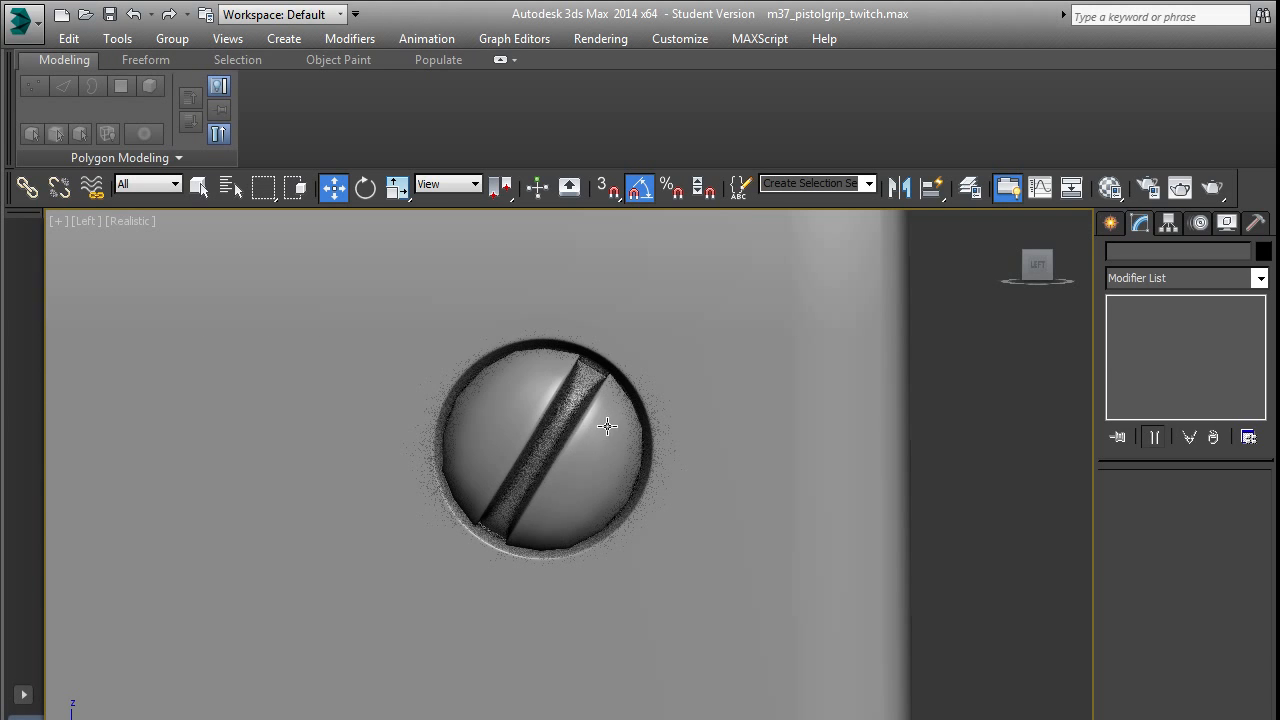
click(607, 433)
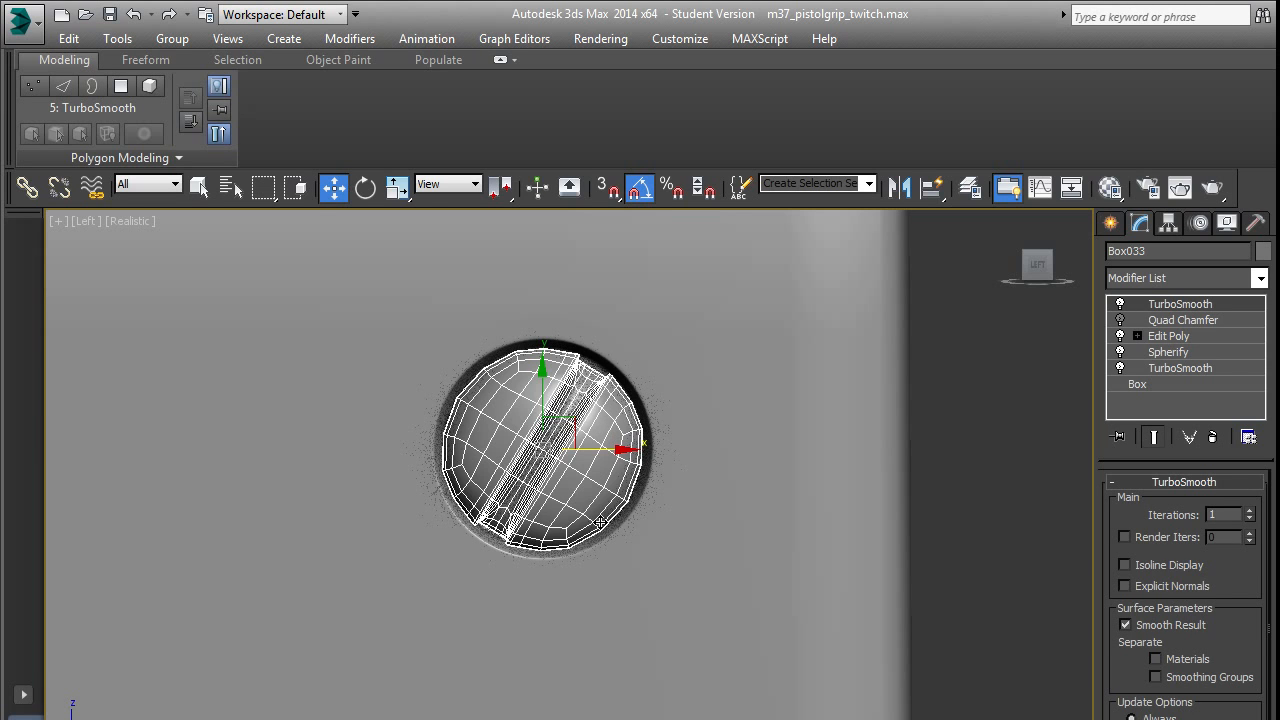
scroll(594, 520, down, 3)
middle_drag(617, 576, 706, 481)
scroll(692, 468, down, 3)
scroll(669, 446, up, 5)
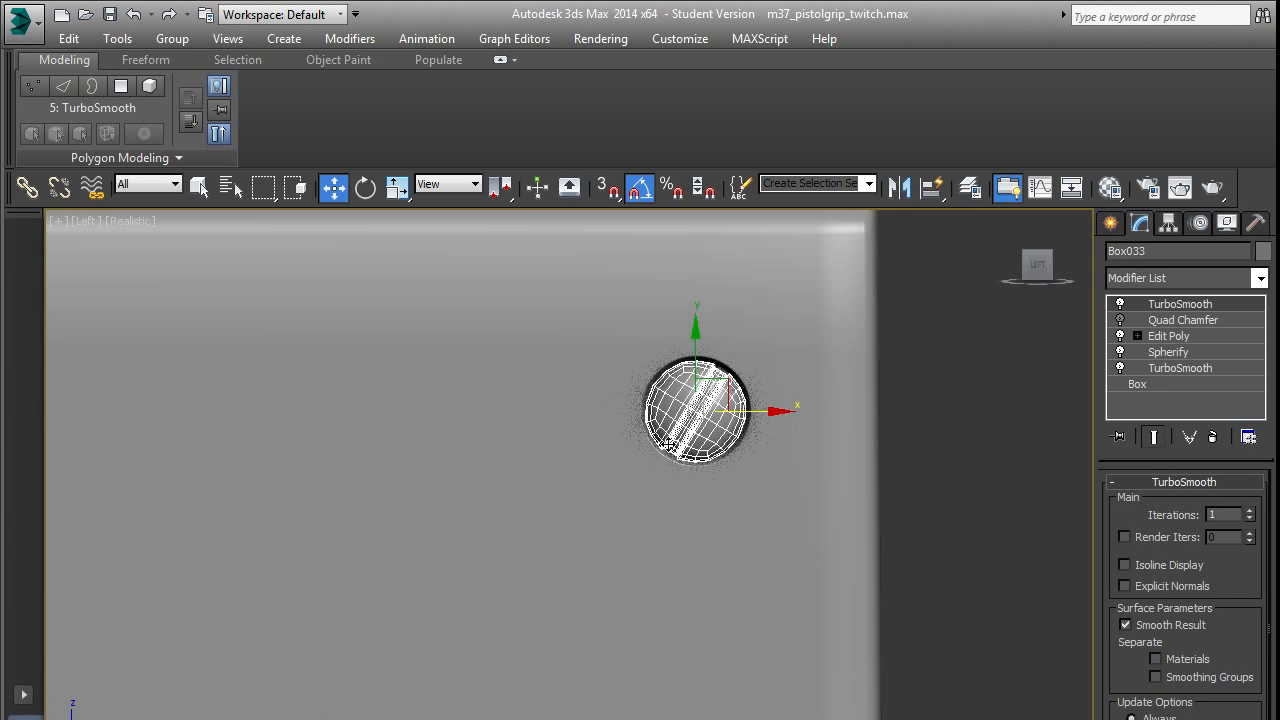
scroll(665, 386, up, 3)
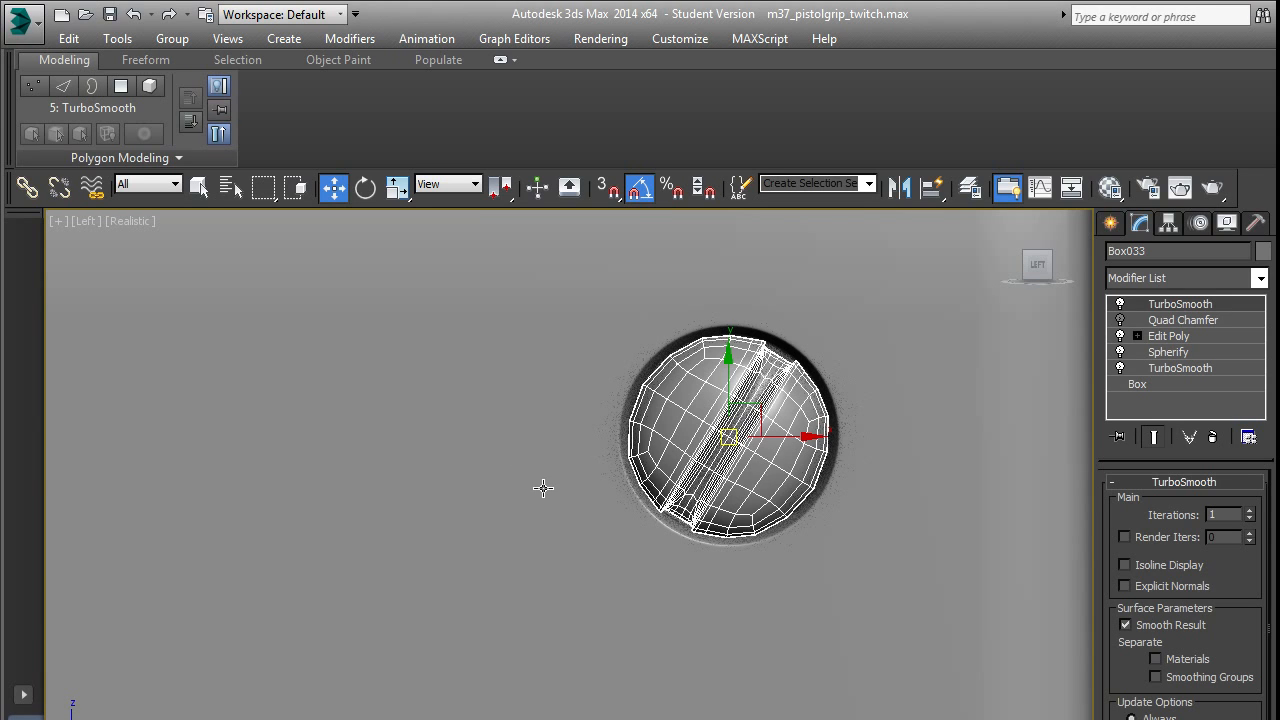
Examine the small lower screw near the receiver's rear edge and the recessed ring around it.
scroll(531, 486, down, 4)
middle_drag(531, 486, 746, 382)
scroll(746, 382, down, 3)
middle_drag(471, 510, 769, 346)
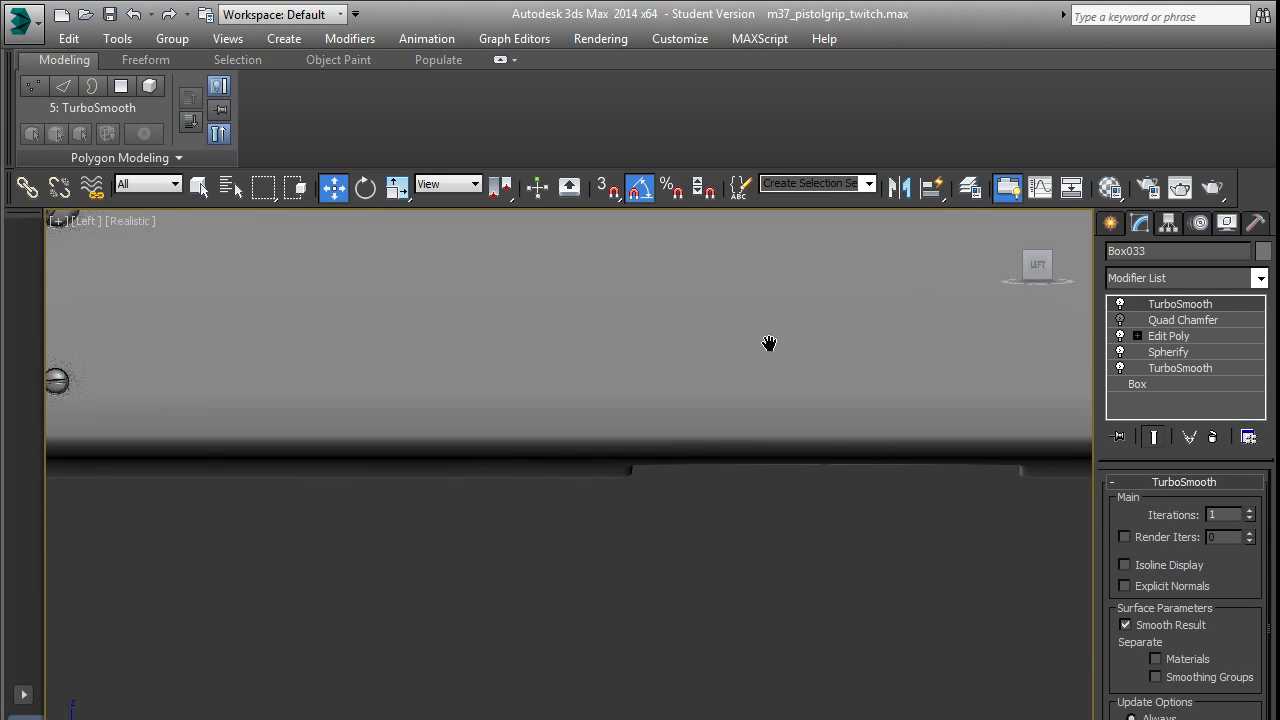
scroll(764, 346, down, 3)
middle_drag(555, 377, 566, 410)
scroll(409, 404, up, 8)
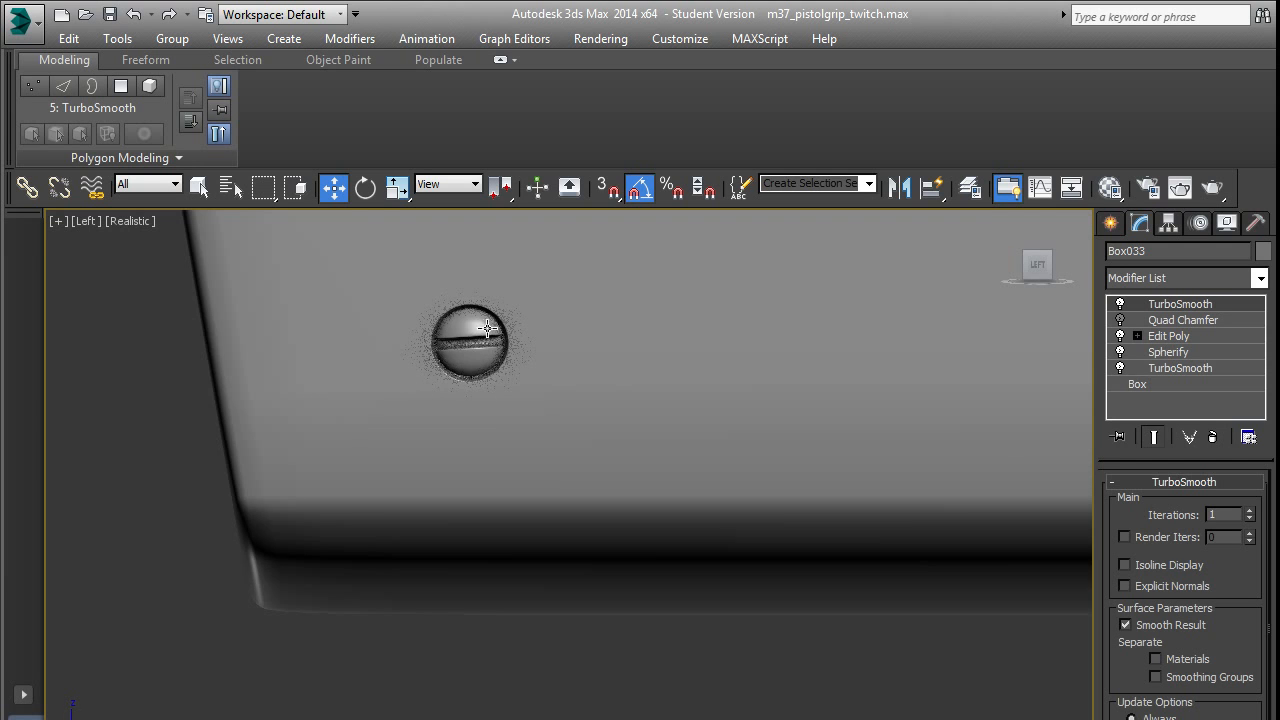
scroll(484, 331, up, 6)
scroll(484, 331, down, 6)
middle_drag(551, 297, 574, 429)
scroll(574, 429, down, 2)
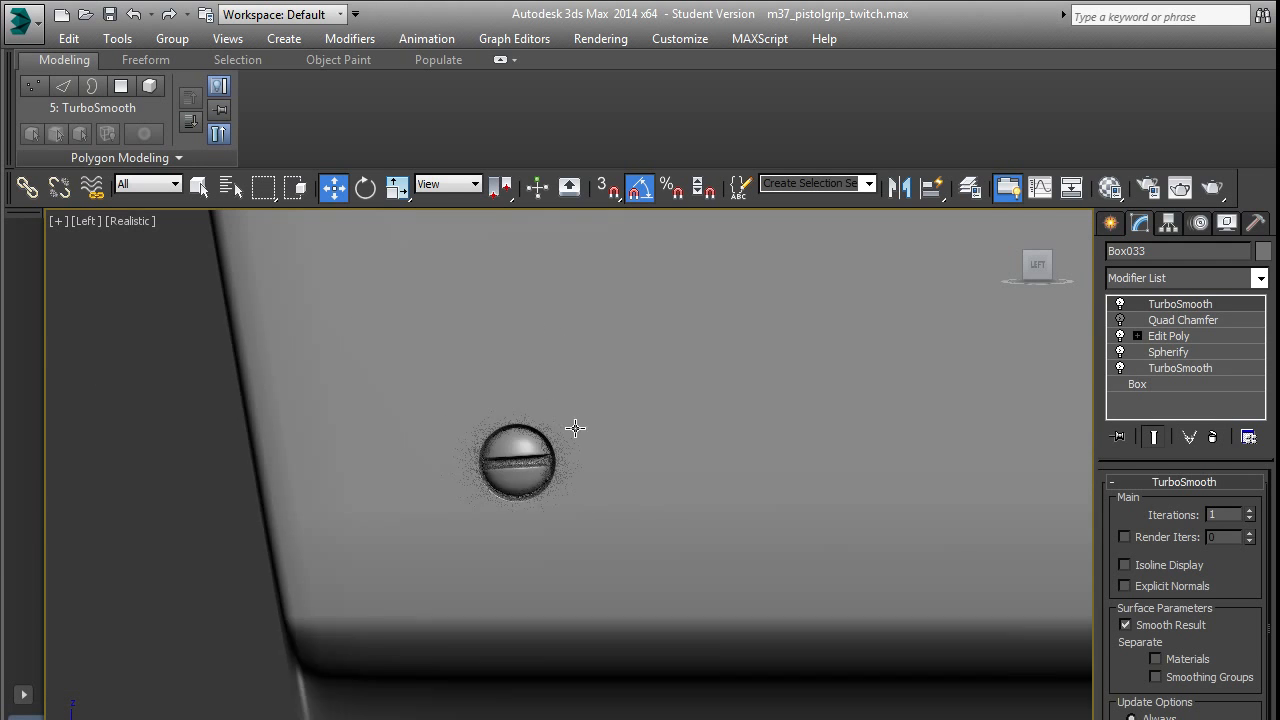
Examine the recessed rings around the adjacent large and small screws at the receiver's upper rear.
scroll(574, 429, down, 2)
middle_drag(528, 342, 503, 545)
middle_drag(475, 404, 475, 458)
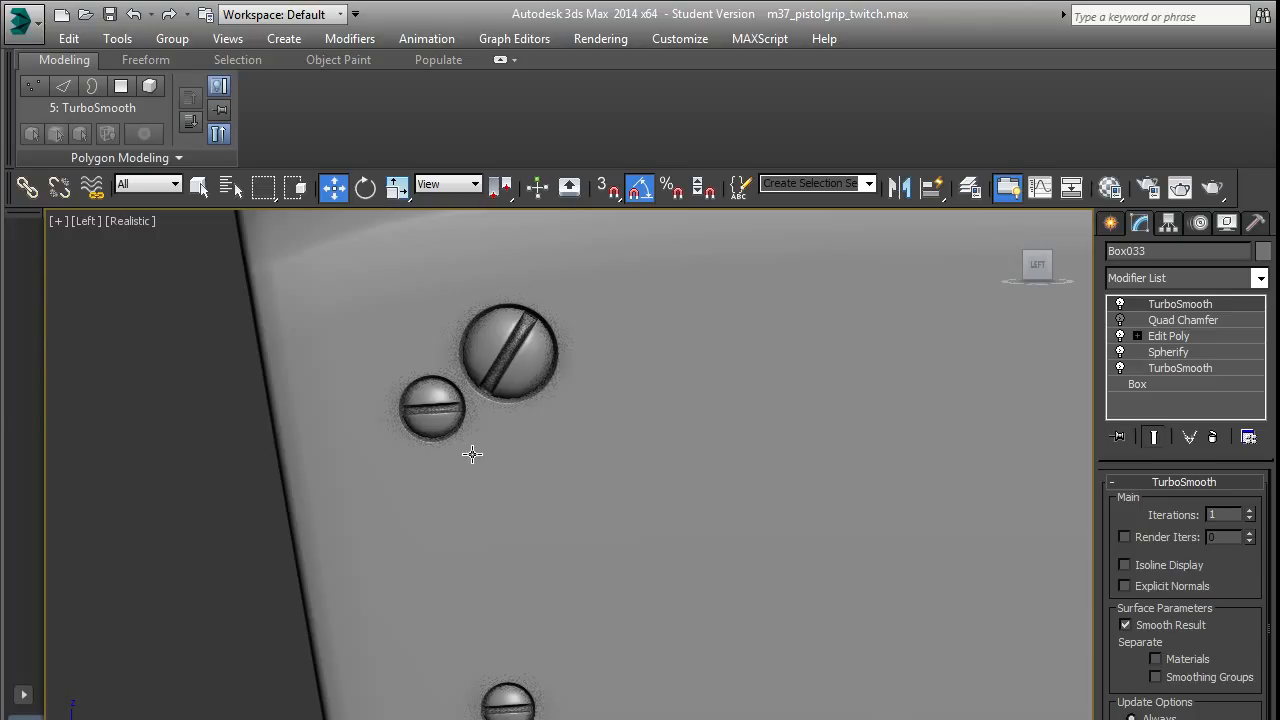
scroll(507, 375, down, 4)
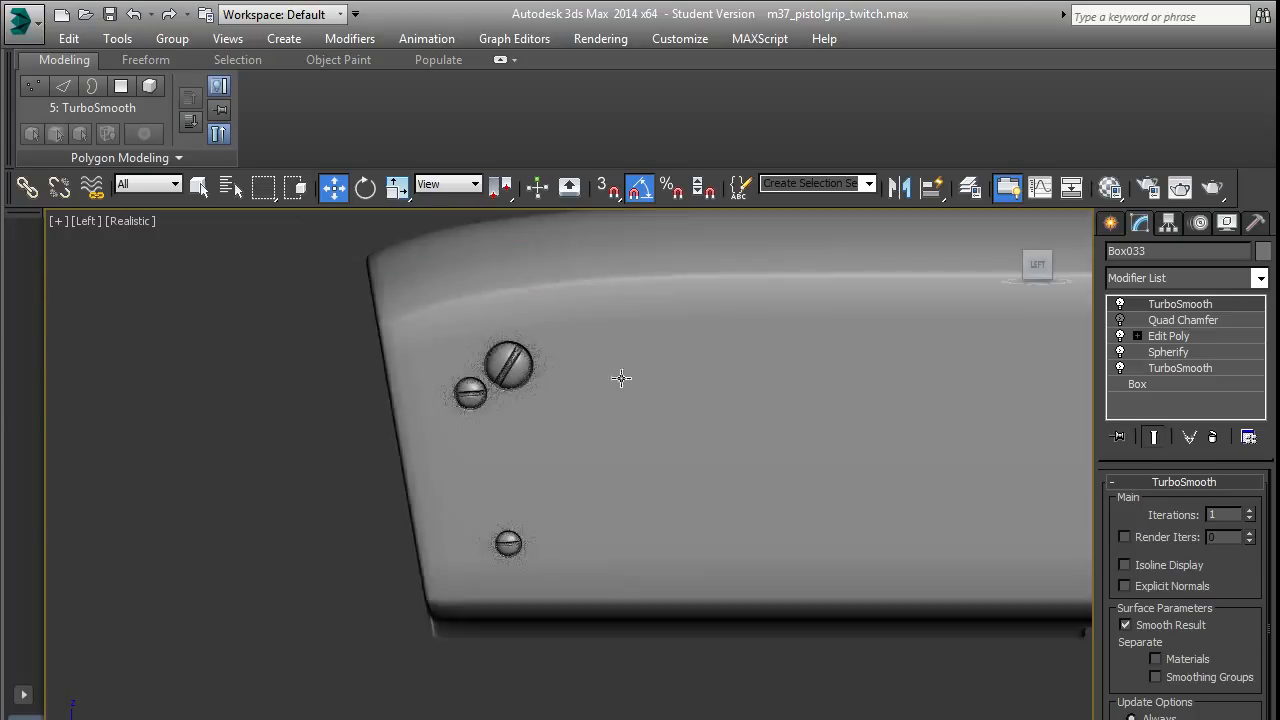
middle_drag(644, 400, 460, 446)
scroll(426, 442, up, 4)
middle_drag(181, 427, 429, 420)
scroll(429, 420, up, 5)
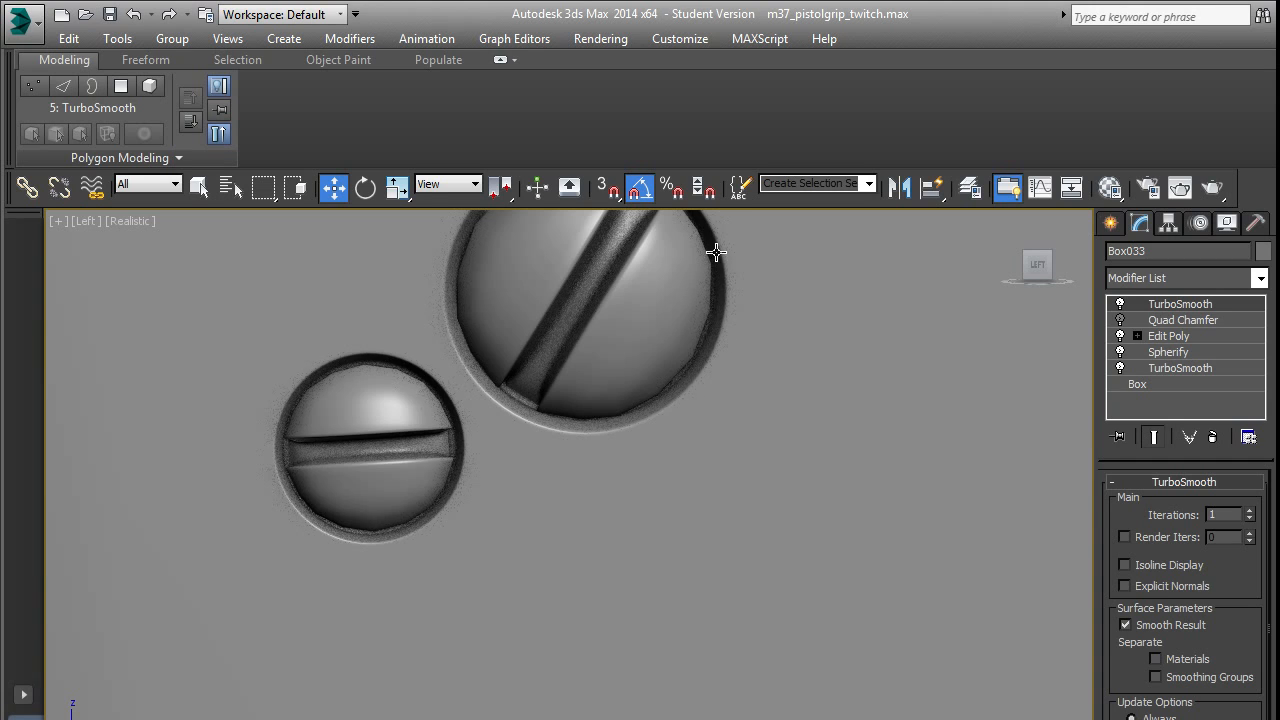
middle_drag(689, 306, 689, 446)
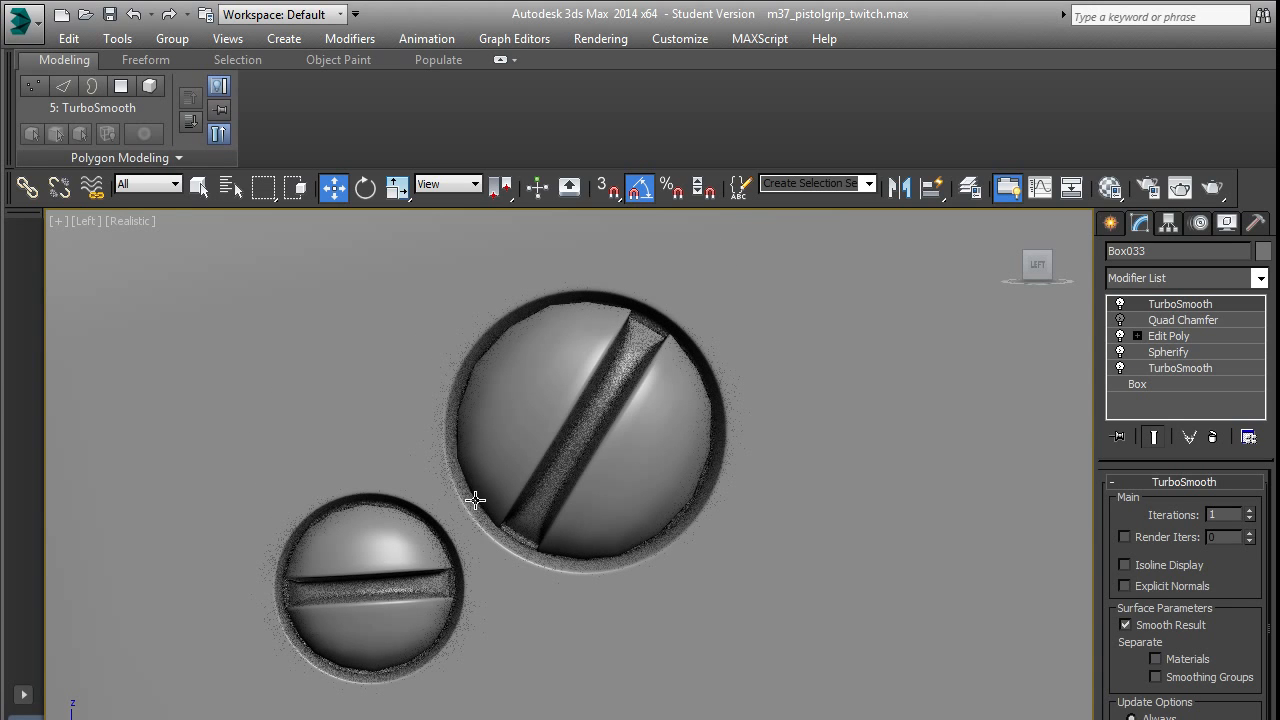
Inspect the selected front receiver screw and its recess from an angle in the Perspective view.
alt+middle_drag(463, 466, 589, 462)
key(z)
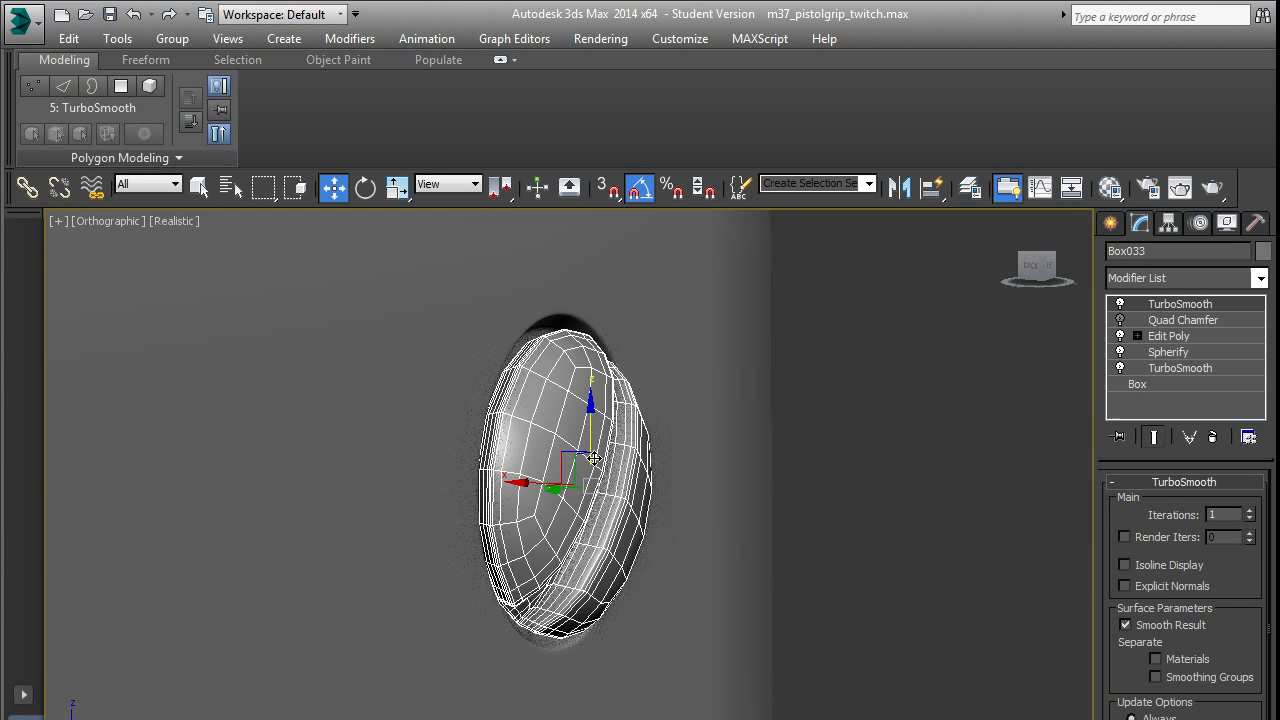
key(p)
key(z)
scroll(582, 453, down, 3)
scroll(564, 450, up, 5)
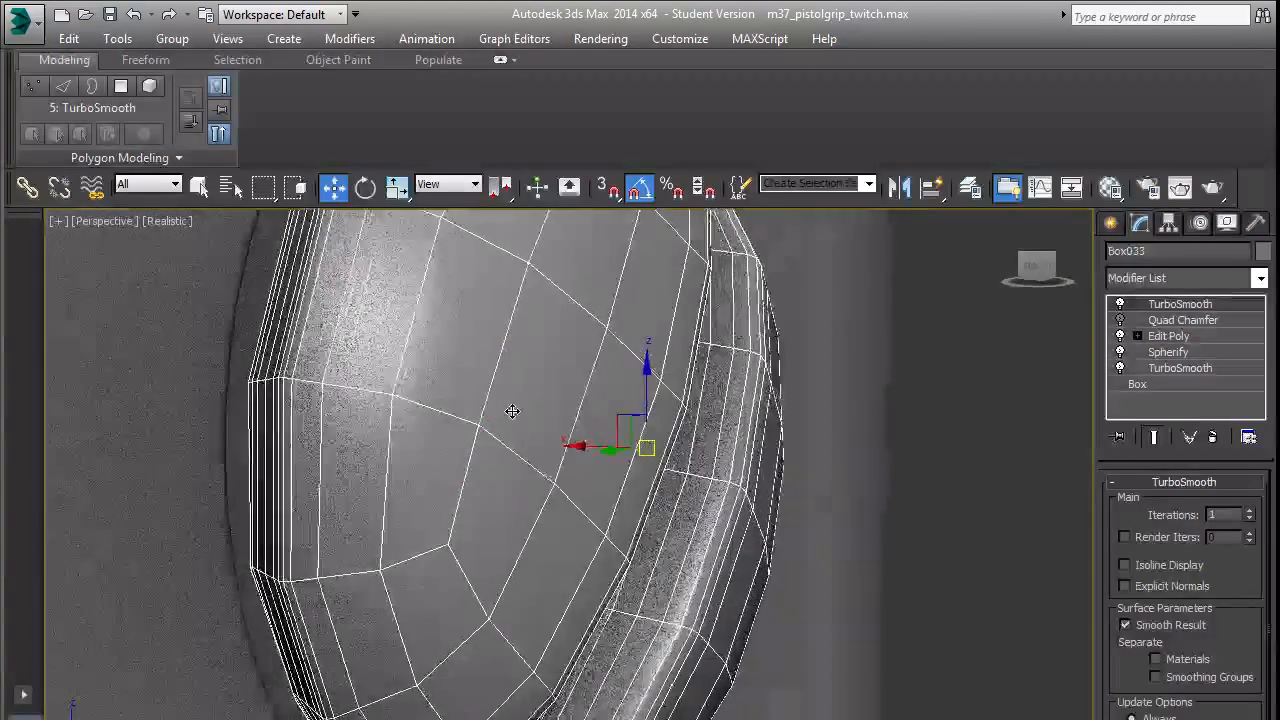
alt+middle_drag(514, 409, 537, 454)
scroll(535, 454, down, 10)
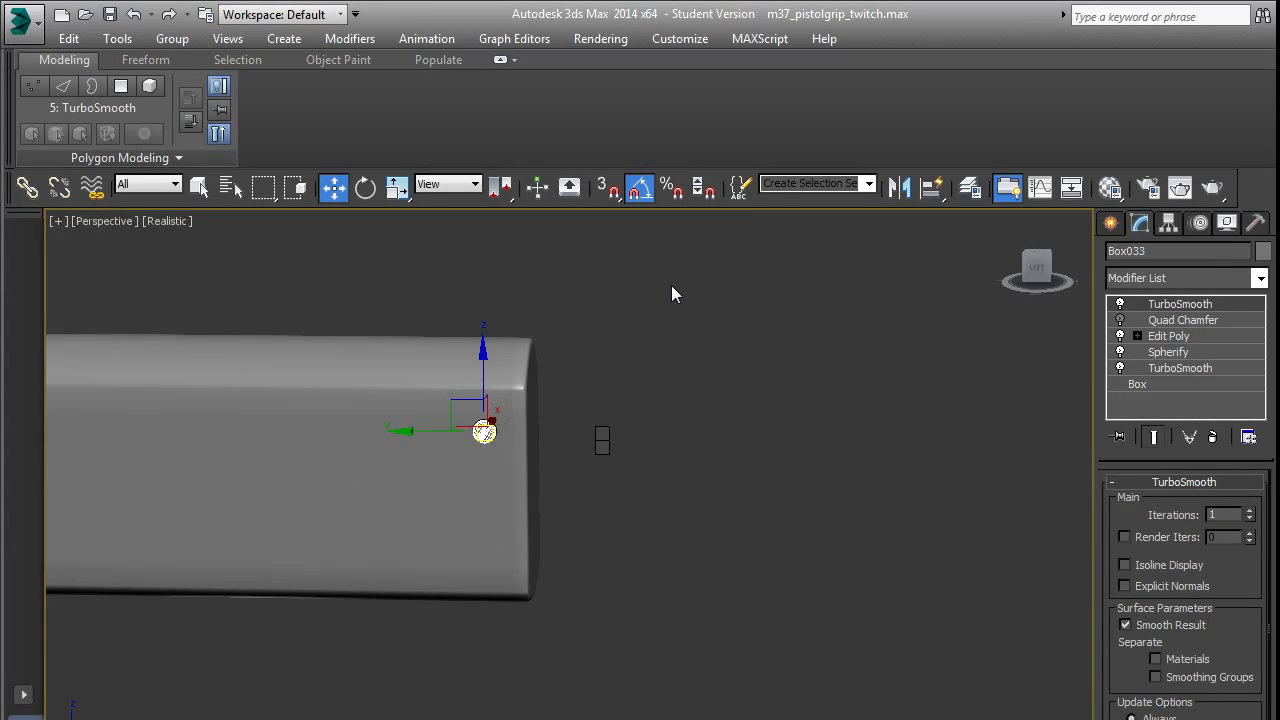
Enable the uppermost TurboSmooth modifier on the slotted screw in the barrel clamp ahead of the pump grip.
middle_drag(671, 285, 600, 320)
scroll(703, 430, down, 4)
alt+middle_drag(703, 430, 557, 421)
scroll(557, 421, down, 3)
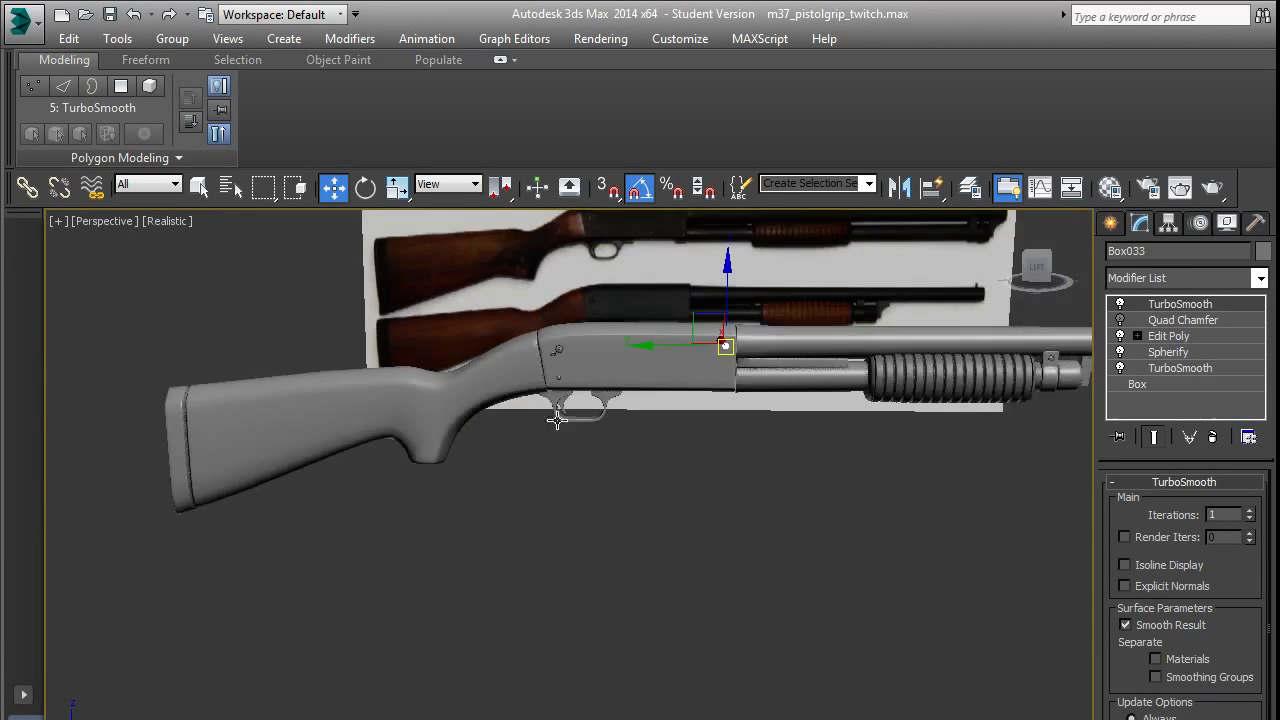
scroll(557, 421, down, 2)
middle_drag(696, 408, 534, 440)
scroll(601, 412, up, 5)
middle_drag(729, 386, 562, 412)
scroll(785, 433, up, 3)
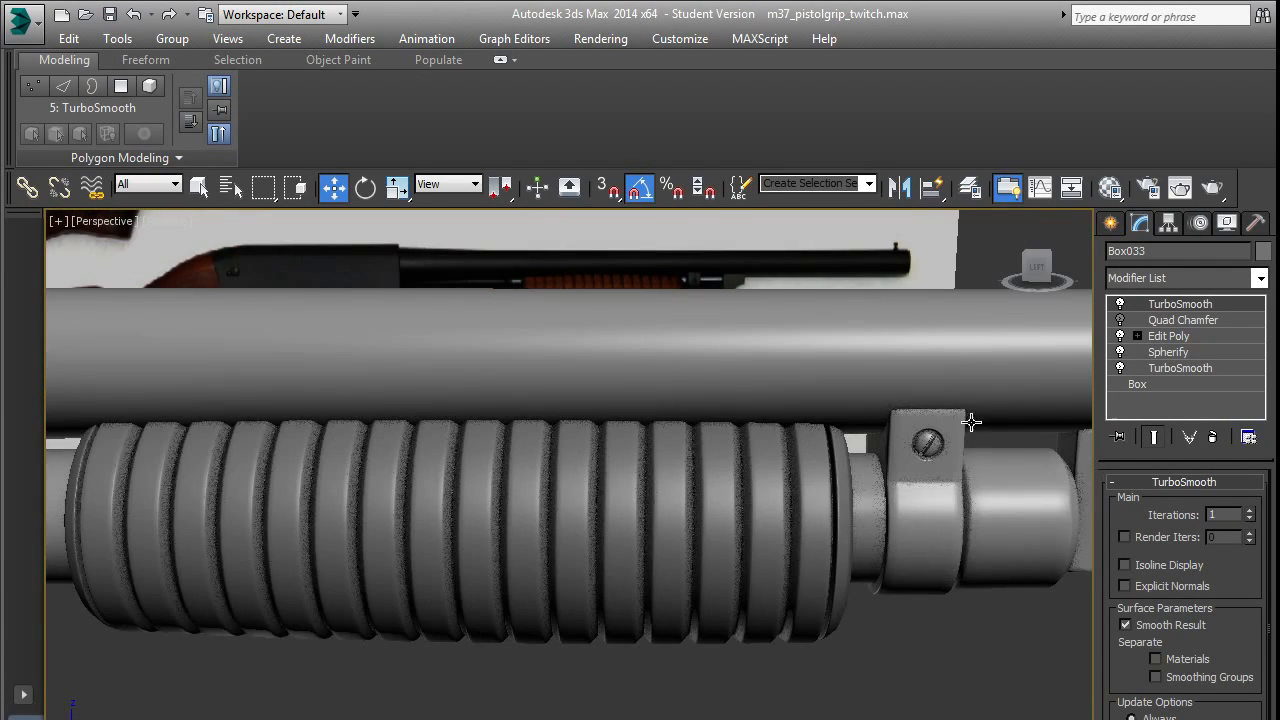
middle_drag(971, 422, 701, 435)
scroll(657, 446, up, 3)
scroll(676, 452, up, 4)
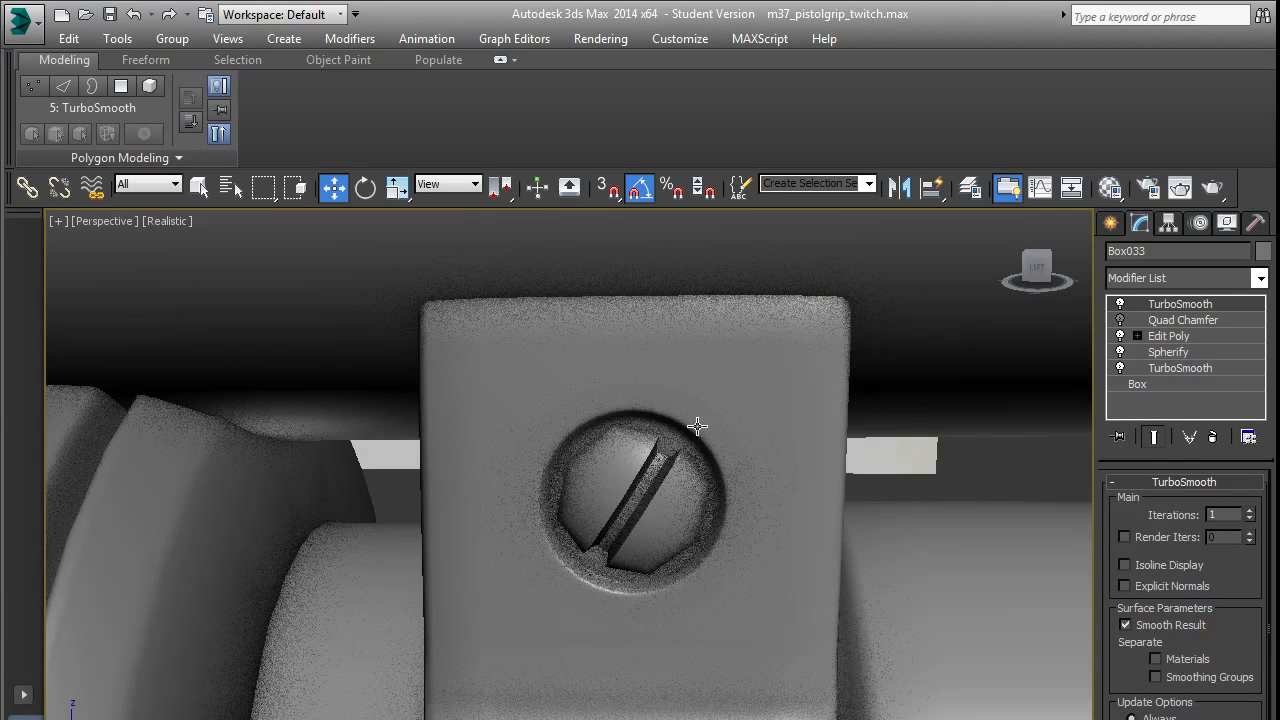
click(664, 487)
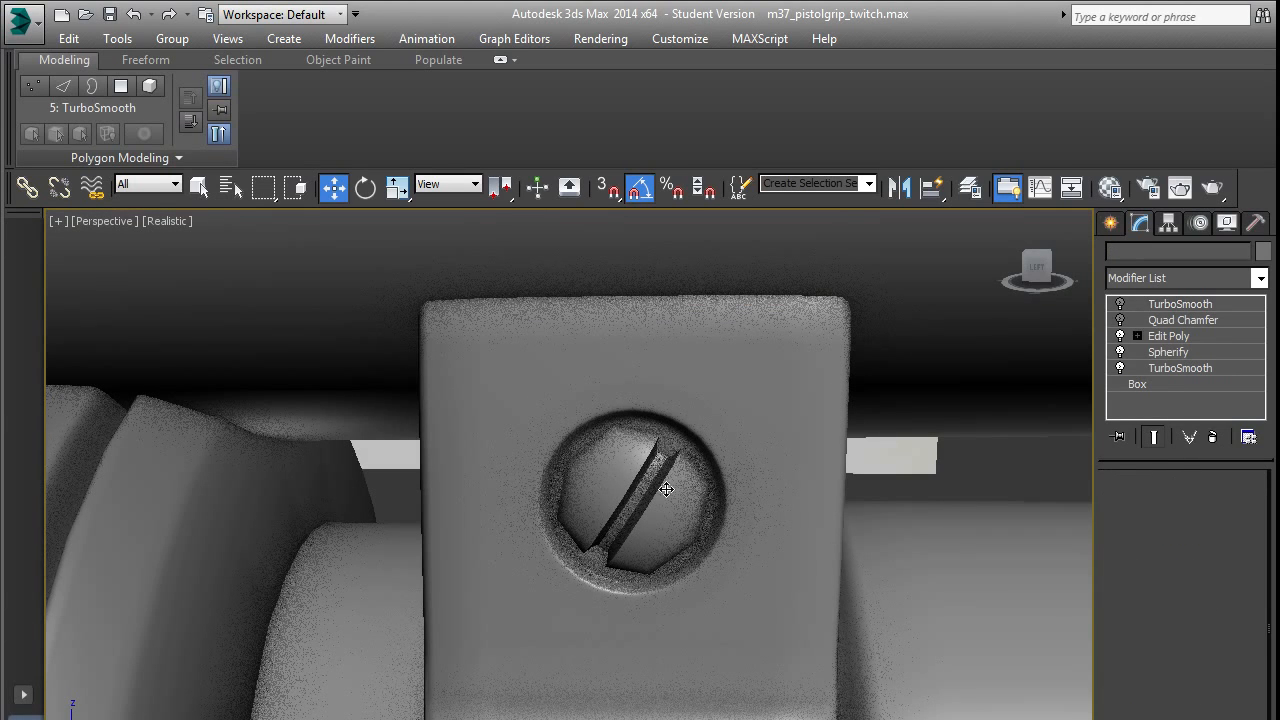
click(1121, 304)
Scale down the ring around the barrel clamp's slotted screw slightly, and delete that ring.
click(670, 428)
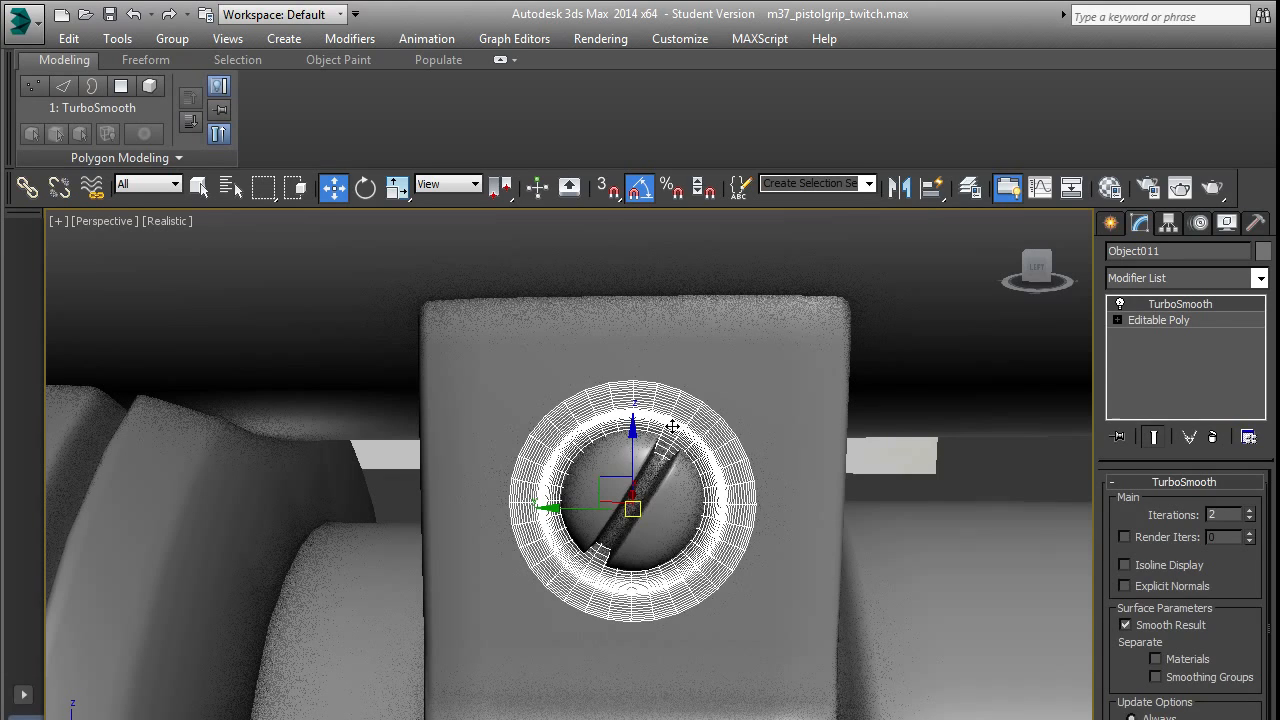
key(r)
drag(651, 500, 653, 507)
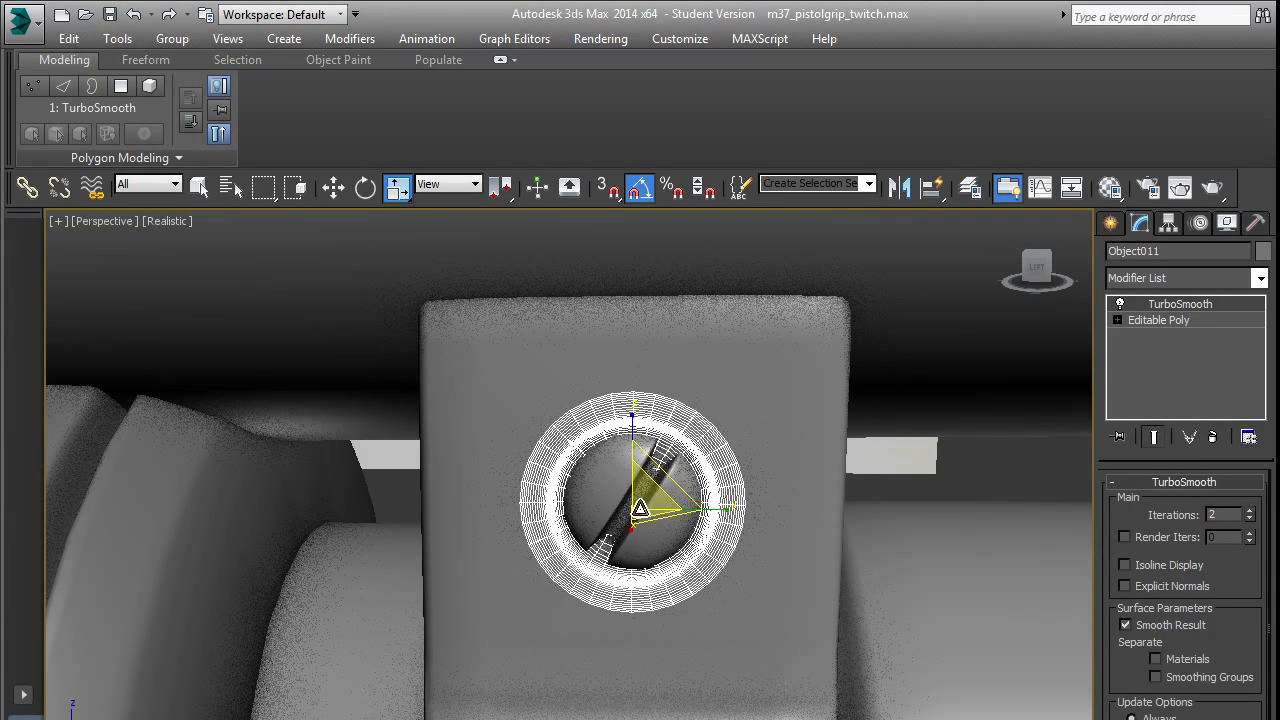
scroll(645, 490, down, 5)
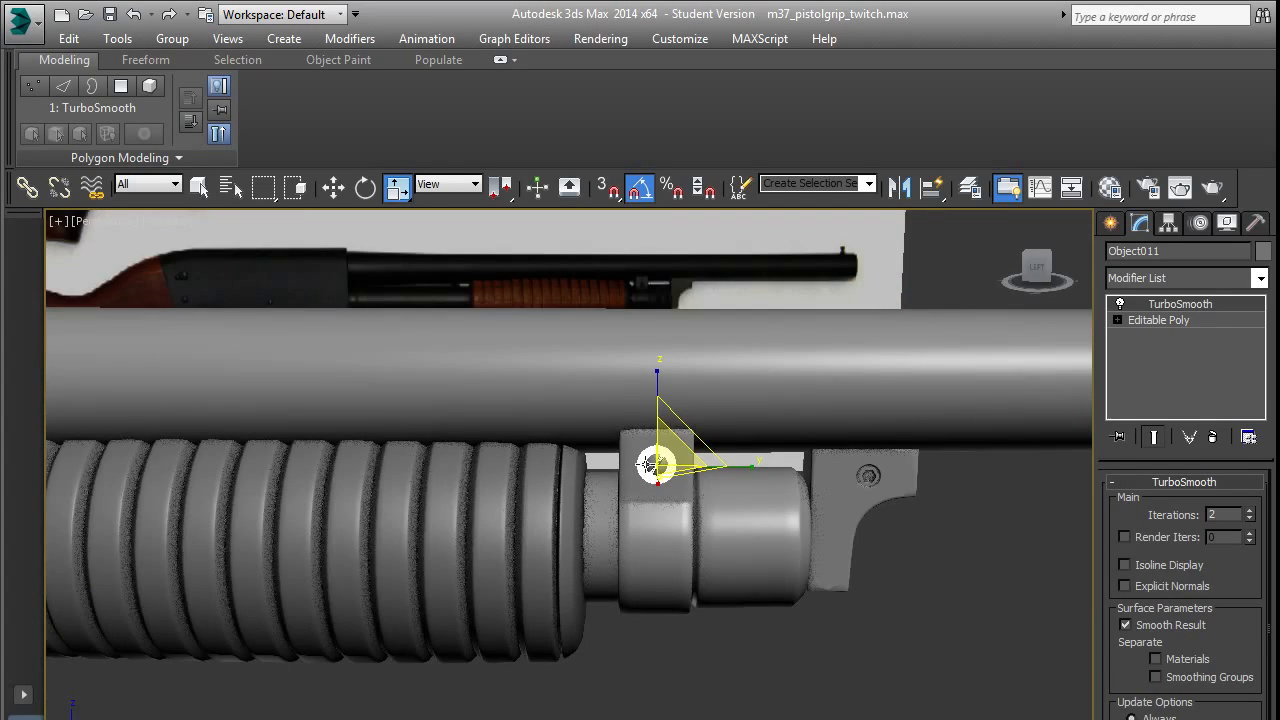
scroll(648, 463, up, 5)
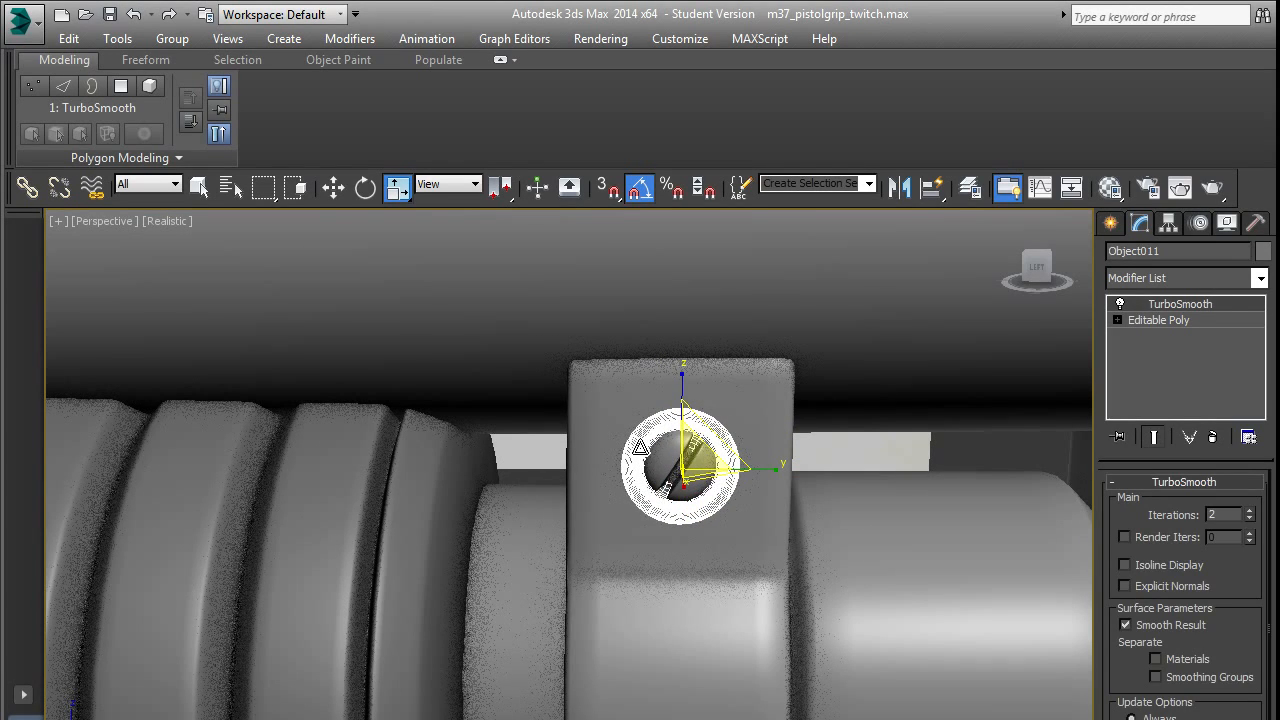
key(Delete)
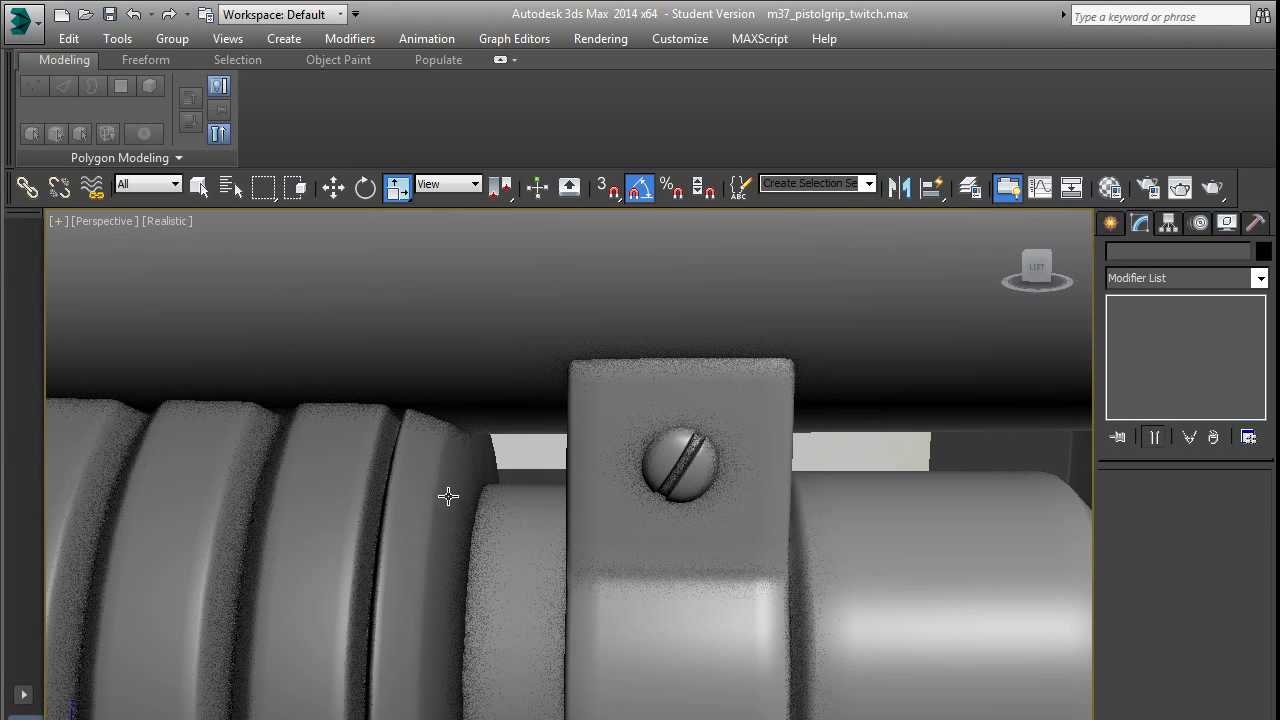
Clone the recessed ring around the small slotted screw at the receiver's upper rear, placing the copy over the pump grip in the Left view.
scroll(581, 451, down, 4)
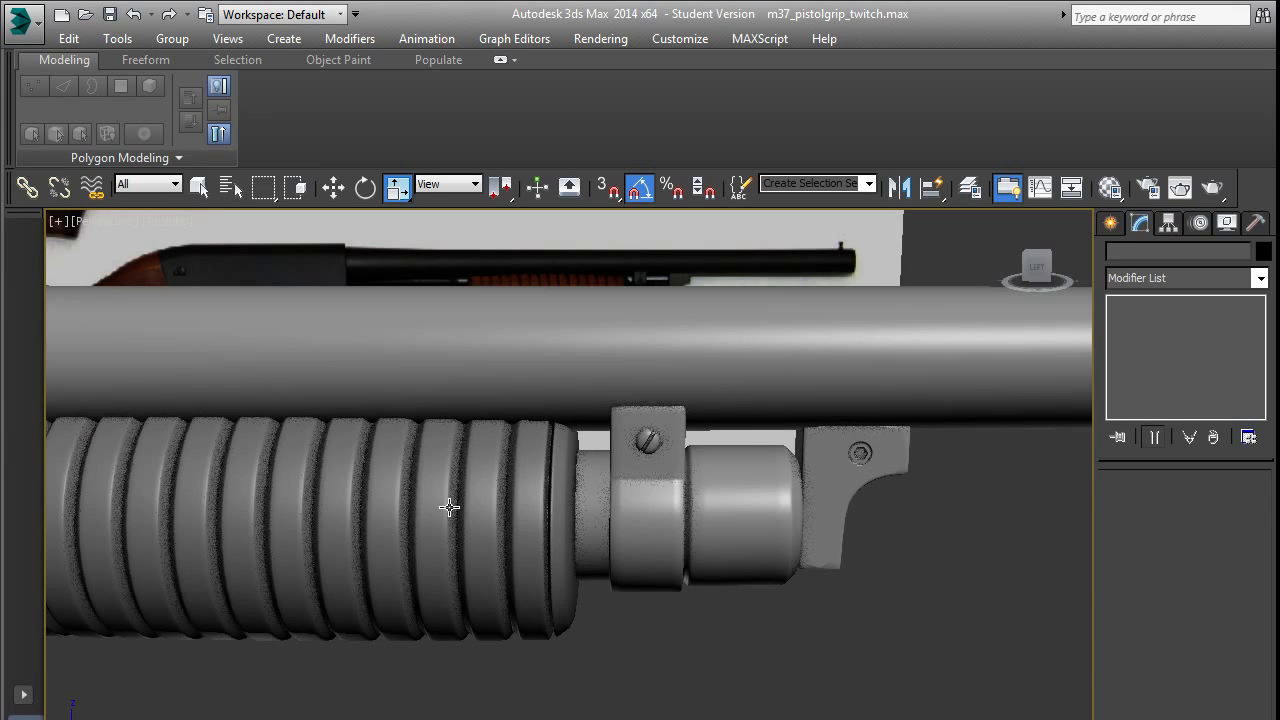
scroll(617, 451, down, 5)
key(l)
middle_drag(638, 442, 866, 354)
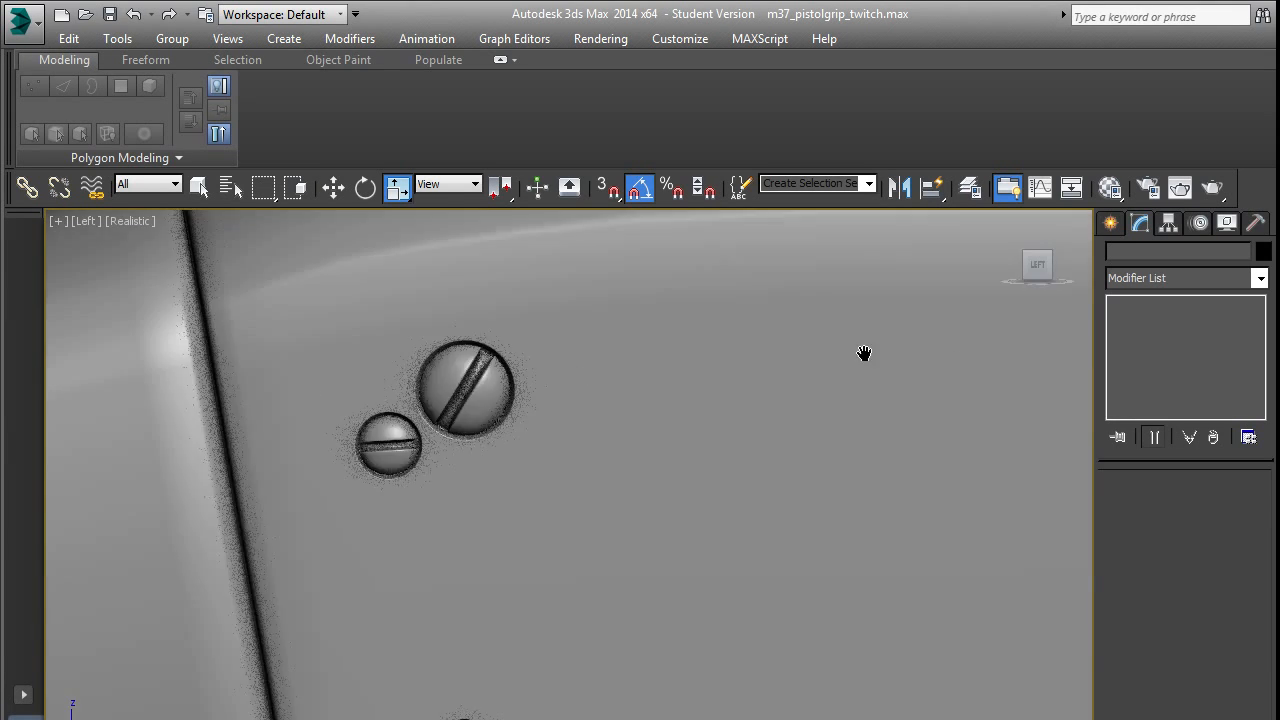
scroll(850, 352, down, 3)
scroll(676, 371, up, 4)
click(676, 371)
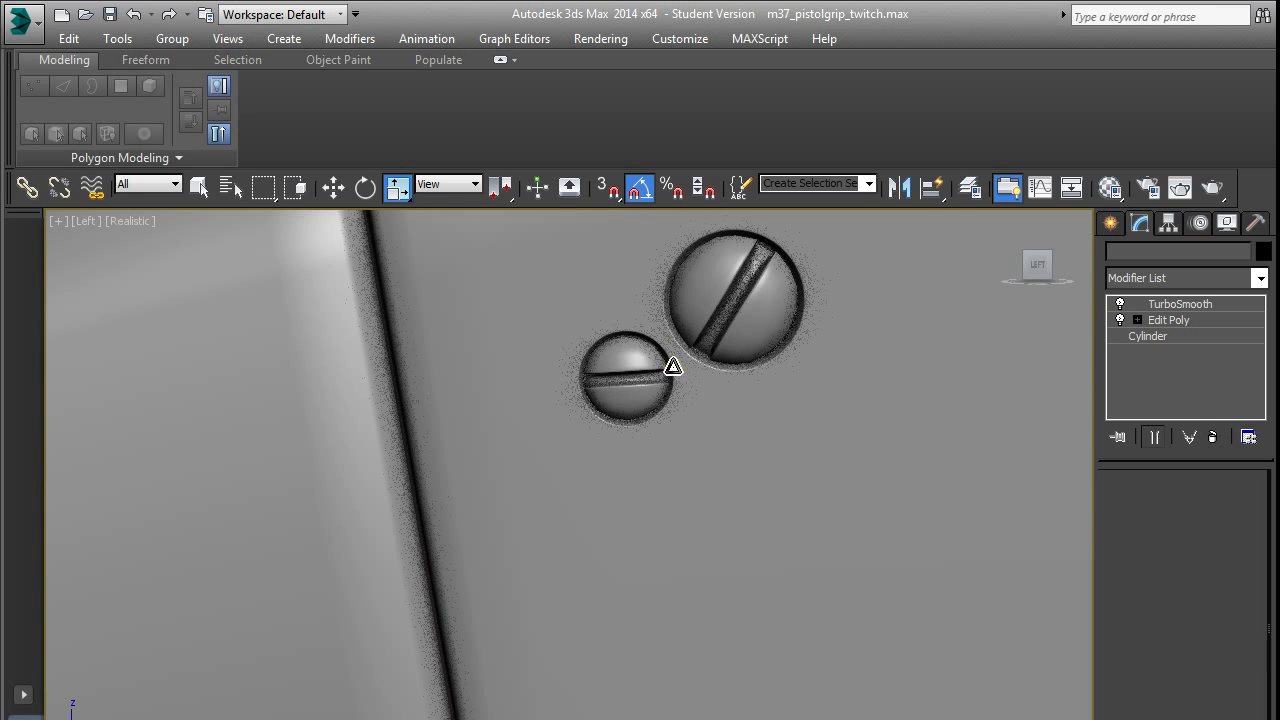
scroll(686, 371, down, 6)
middle_drag(694, 394, 279, 447)
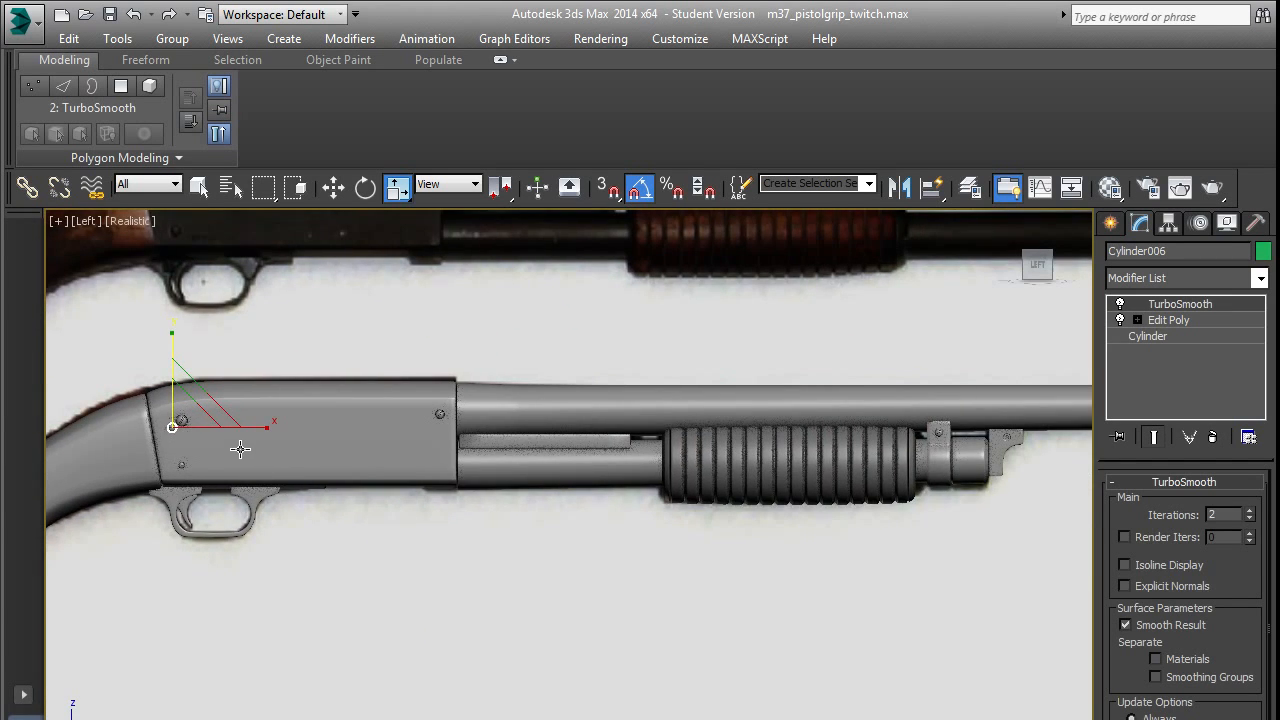
scroll(230, 443, up, 2)
key(w)
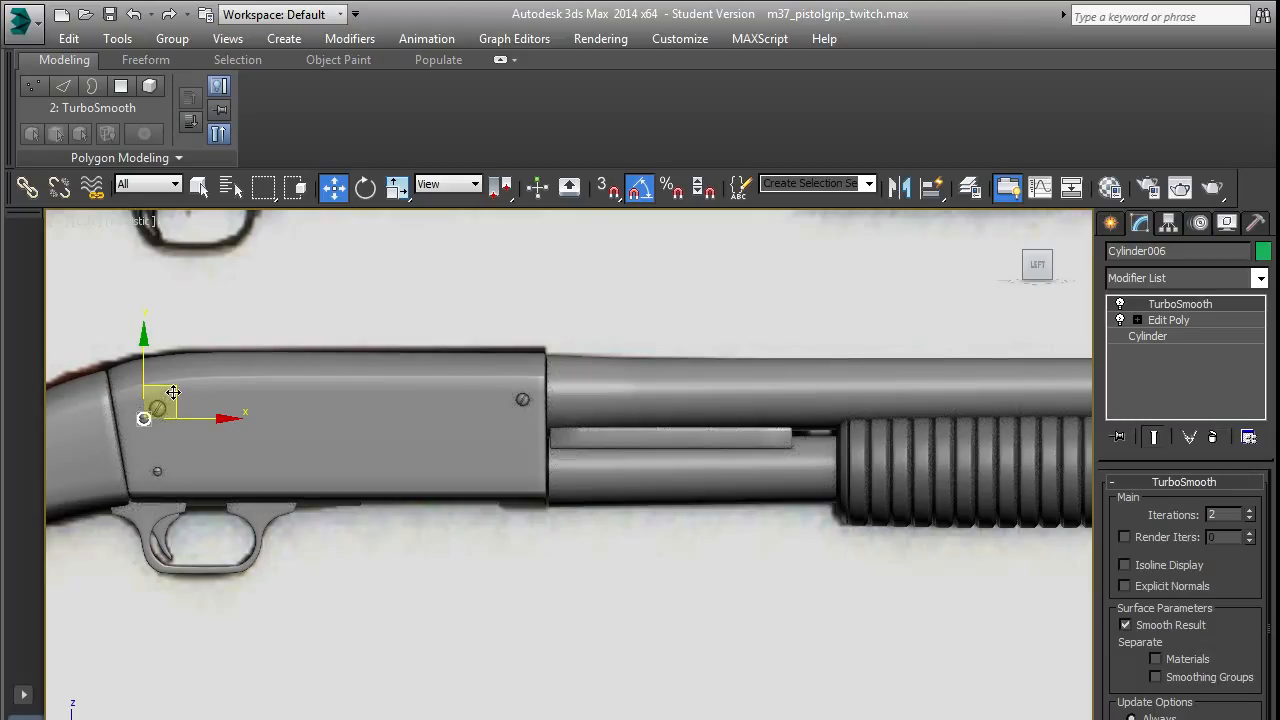
mouse_move(170, 394)
shift+mouse_down()
mouse_move(697, 400)
mouse_move(1150, 452)
shift+mouse_up()
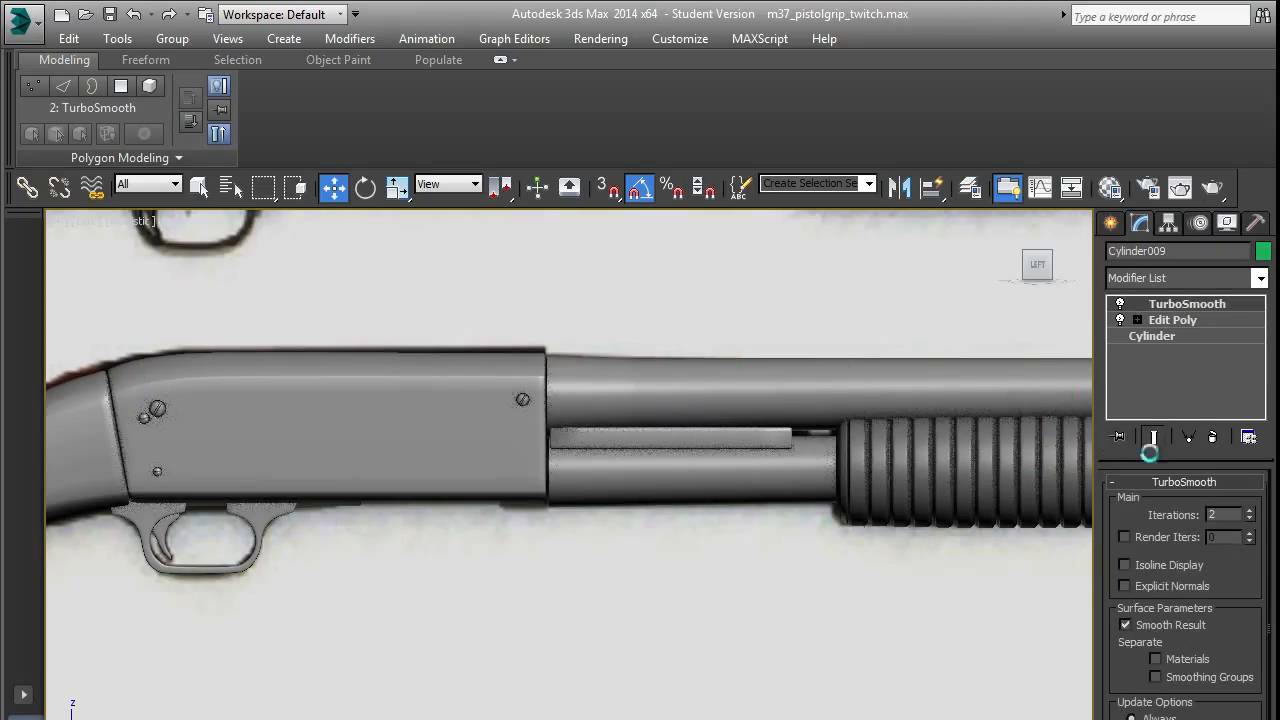
click(737, 524)
Move the copied ring over the slotted screw in the barrel clamp in the Left view.
middle_drag(788, 490, 260, 437)
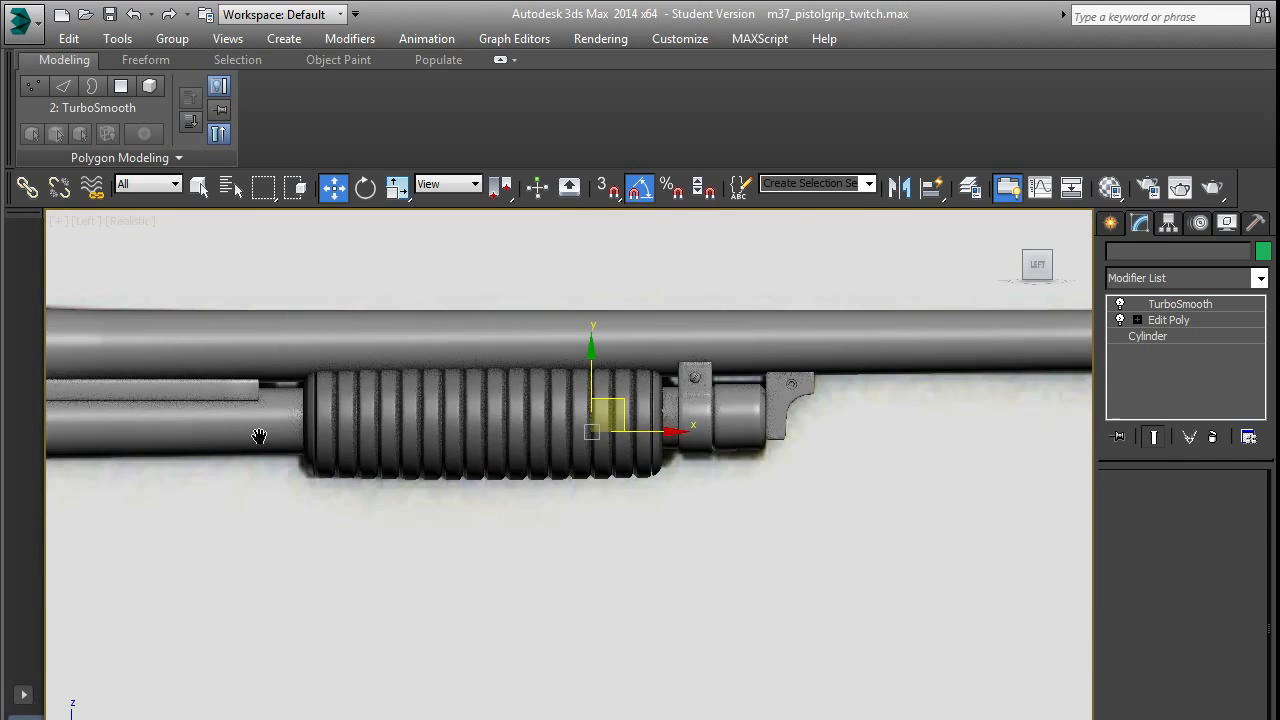
scroll(557, 413, up, 3)
middle_drag(584, 436, 456, 508)
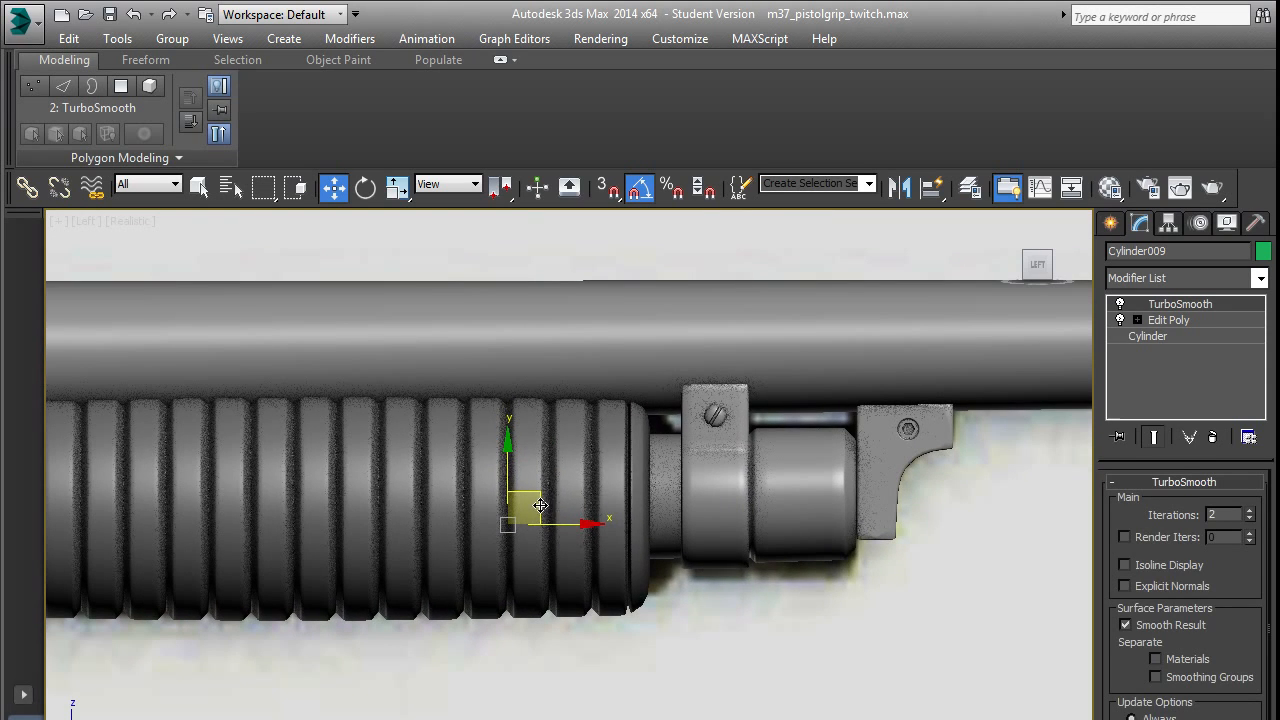
drag(537, 498, 744, 391)
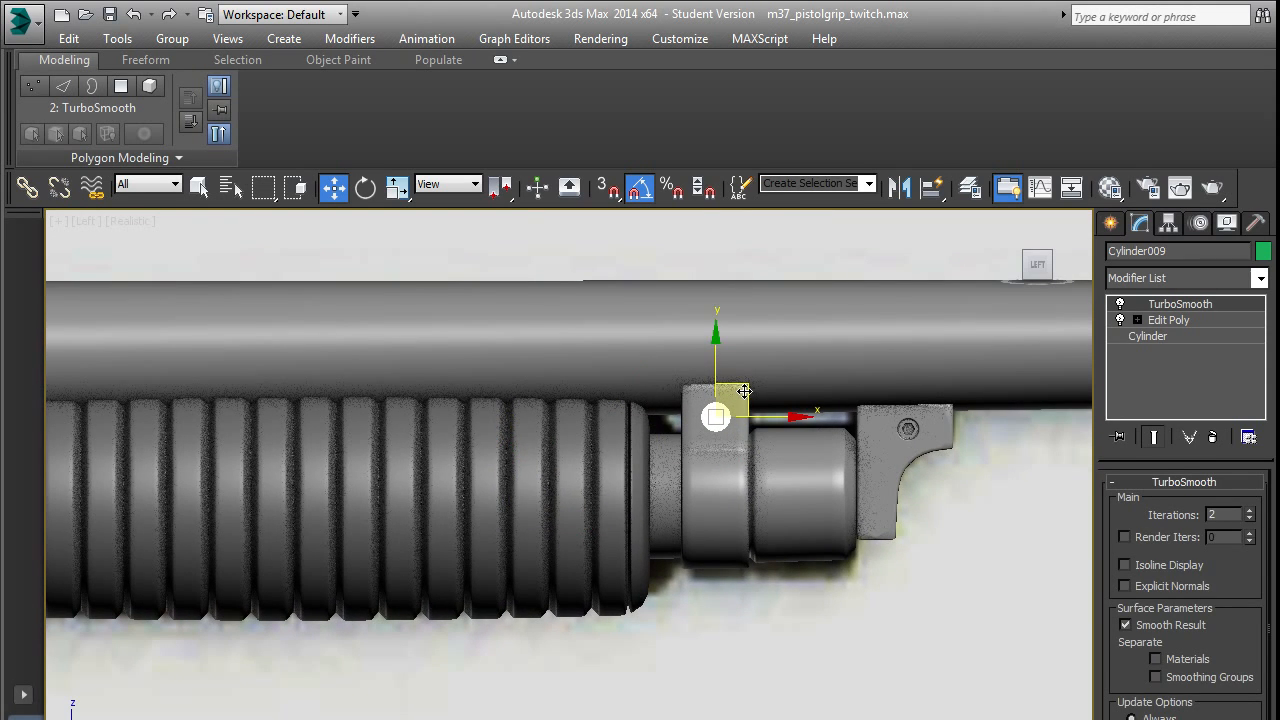
Move the copied ring along X in the Perspective view onto the clamp's face around the slotted screw.
key(p)
alt+middle_drag(640, 352, 673, 384)
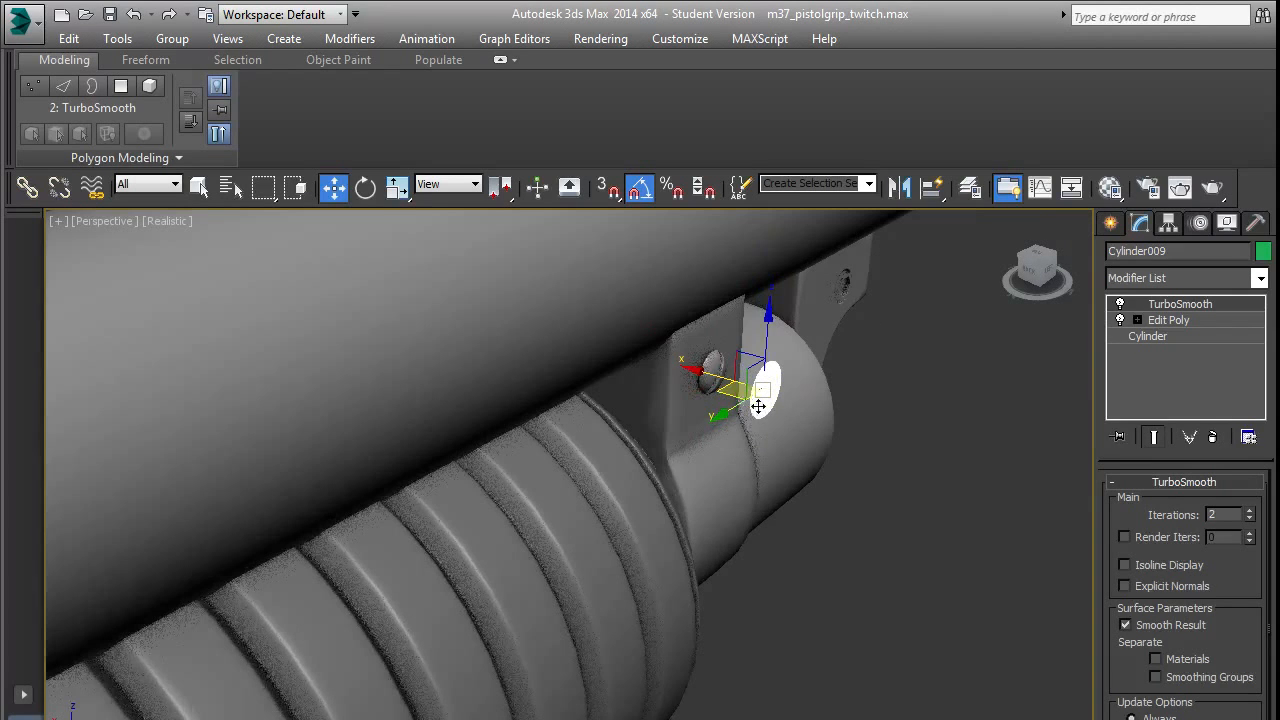
drag(688, 376, 644, 350)
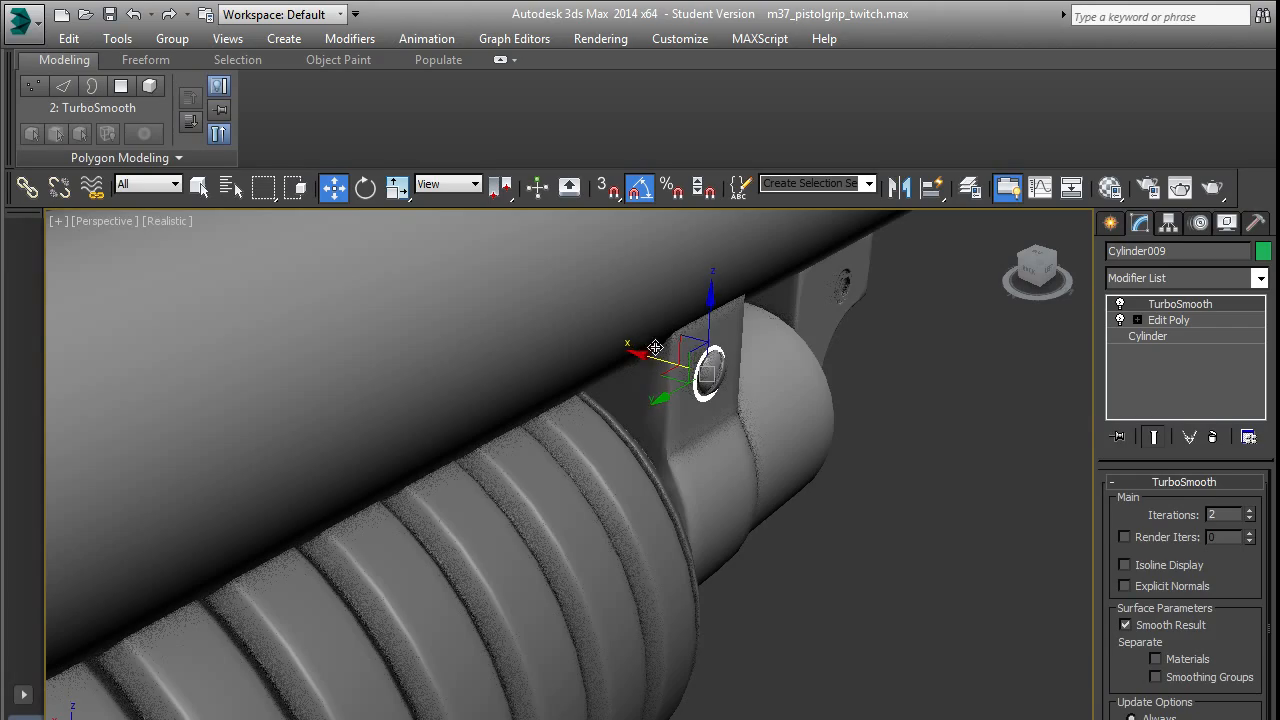
alt+middle_drag(636, 356, 752, 425)
scroll(686, 358, up, 5)
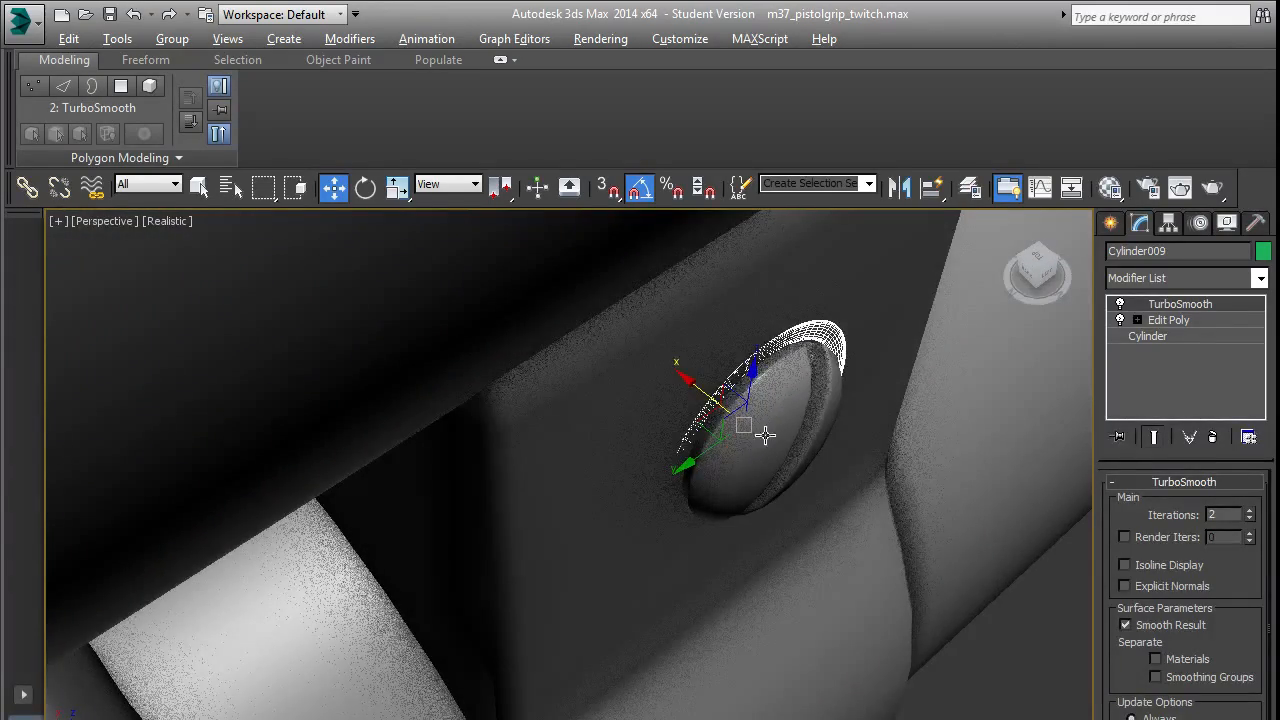
Nudge the clamp's slotted screw along X, and pull its ring slightly back out of the clamp face.
click(740, 413)
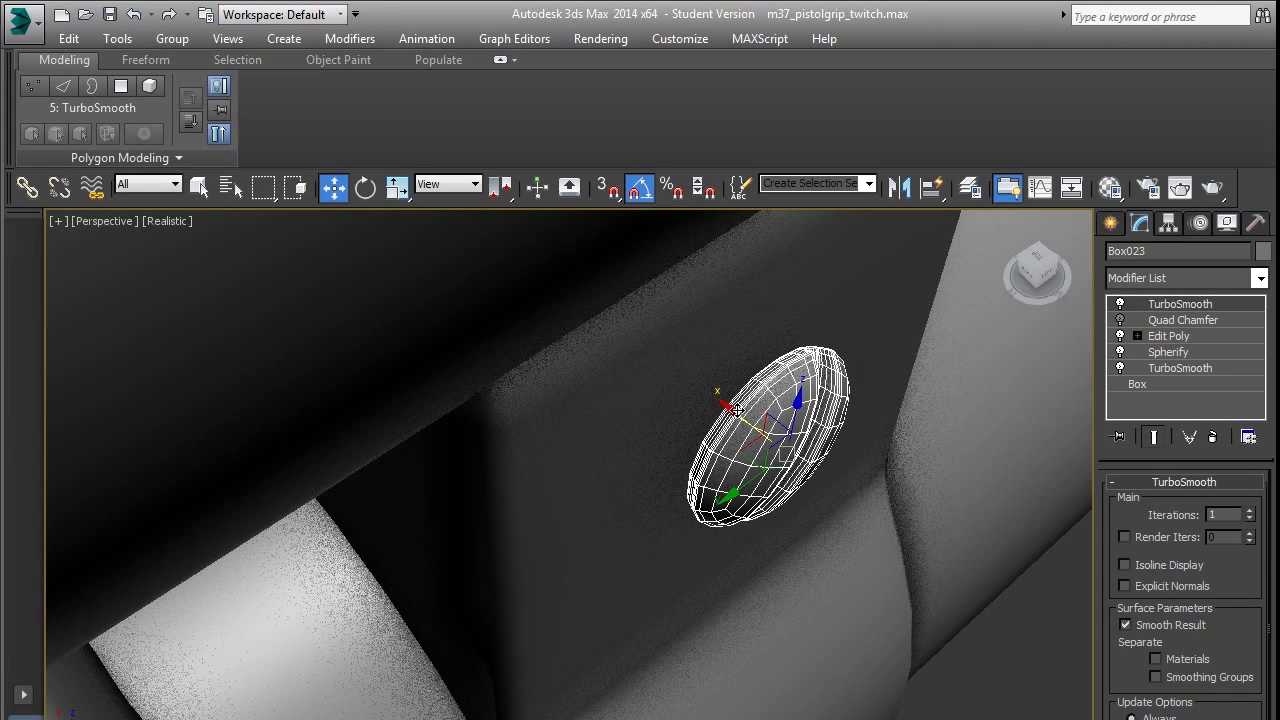
click(728, 401)
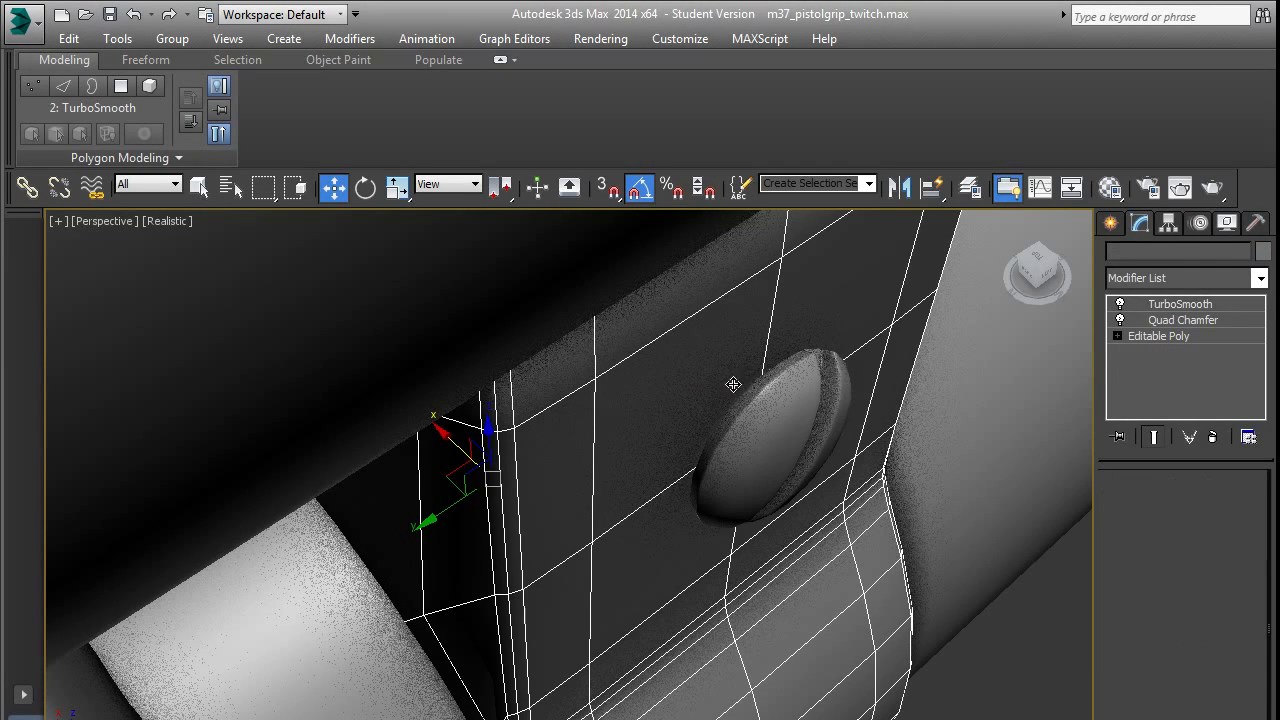
click(828, 370)
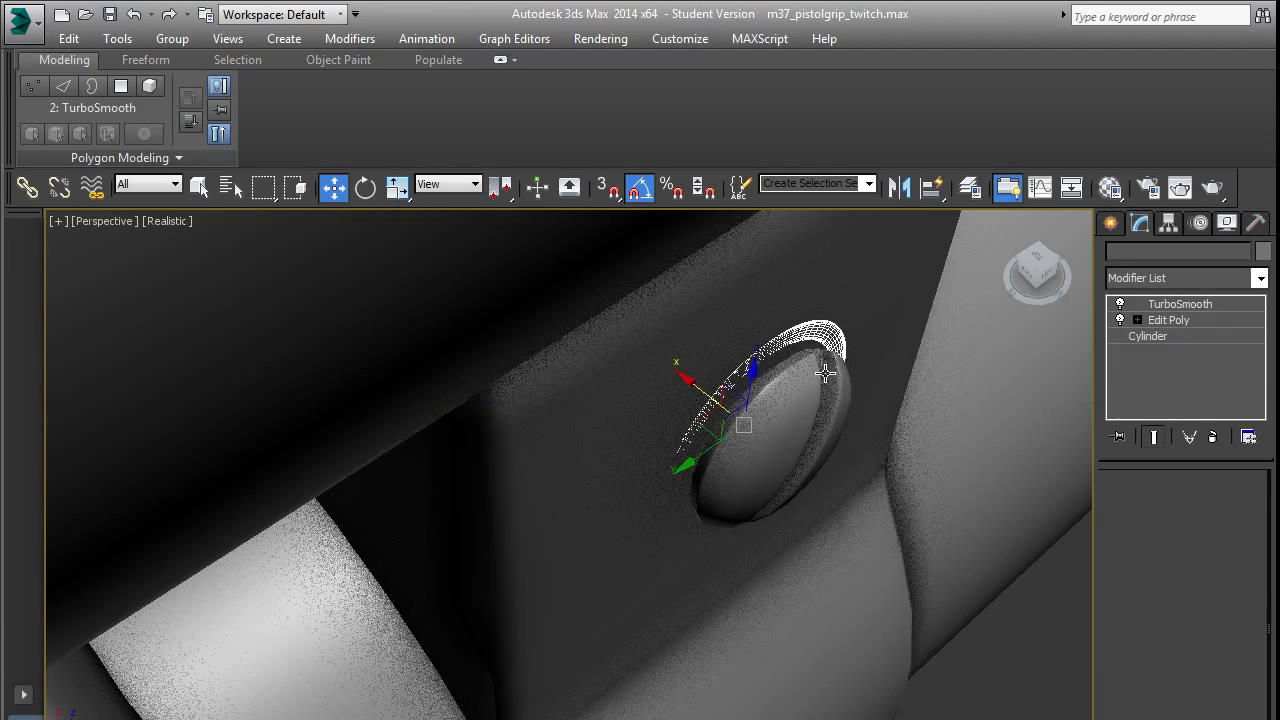
alt+middle_drag(821, 373, 711, 394)
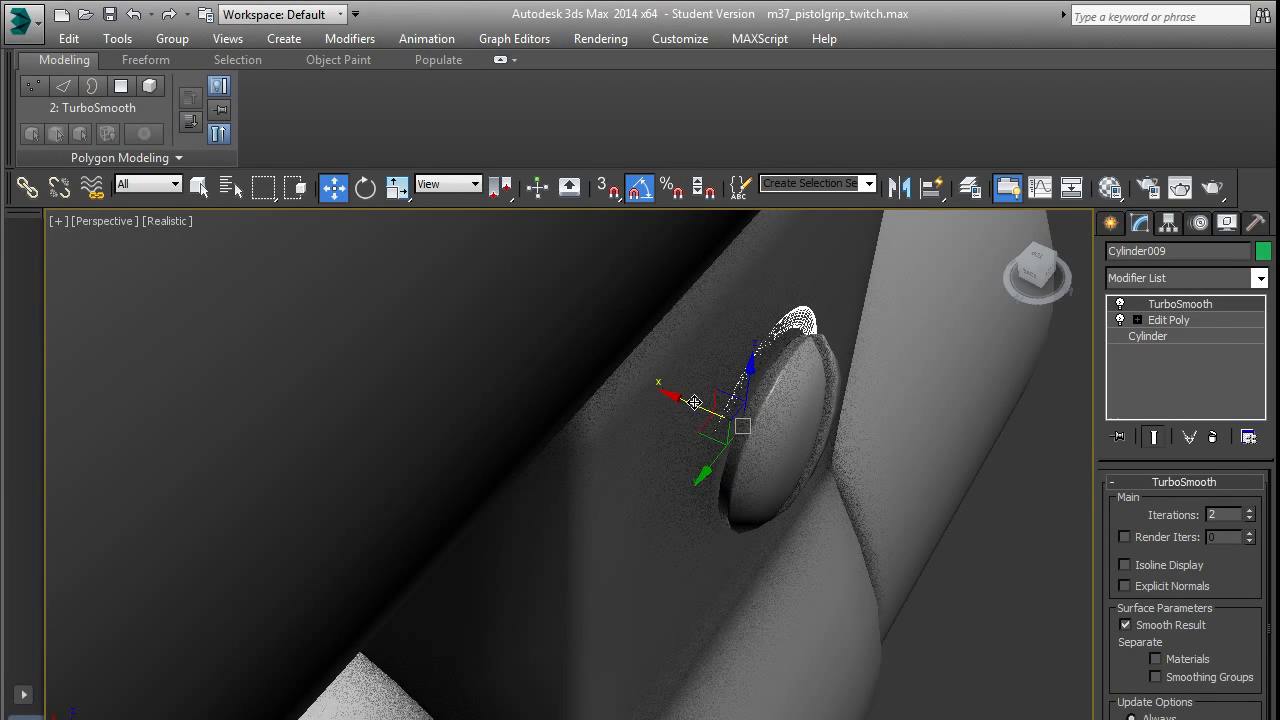
drag(693, 403, 711, 406)
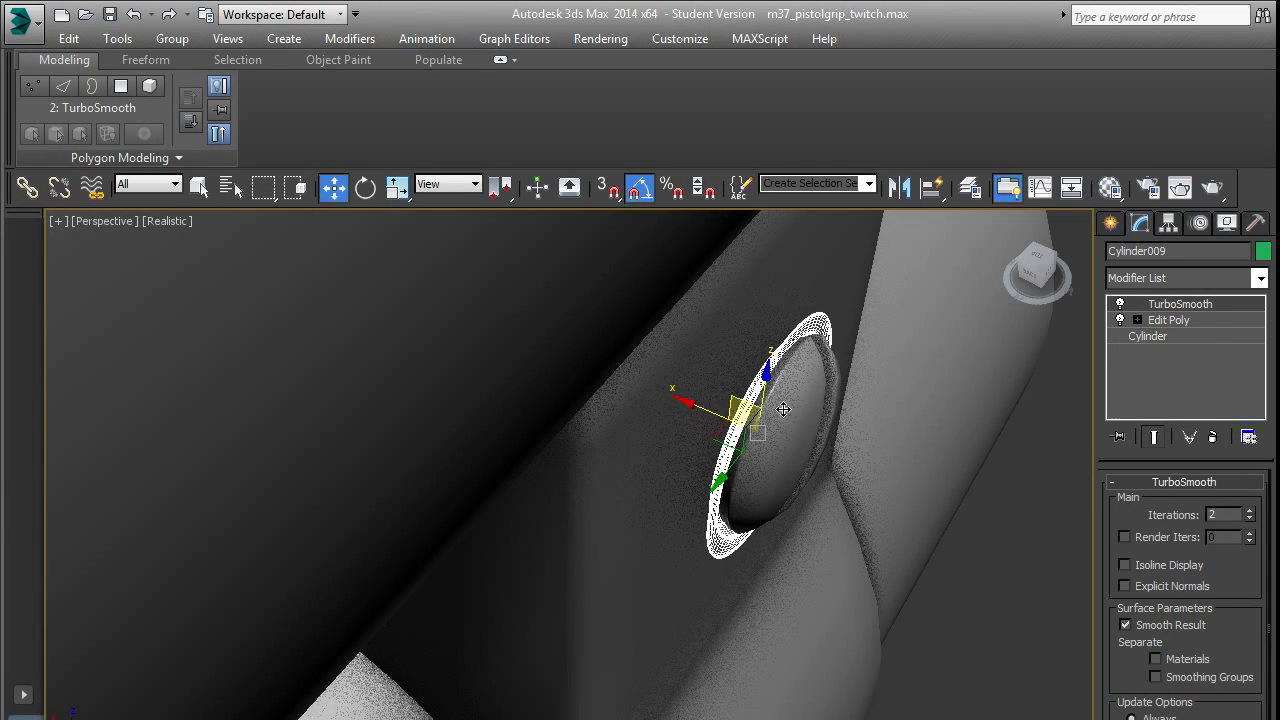
Lower the clamp's slotted screw slightly so it sits within its ring.
alt+middle_drag(780, 408, 738, 338)
click(745, 374)
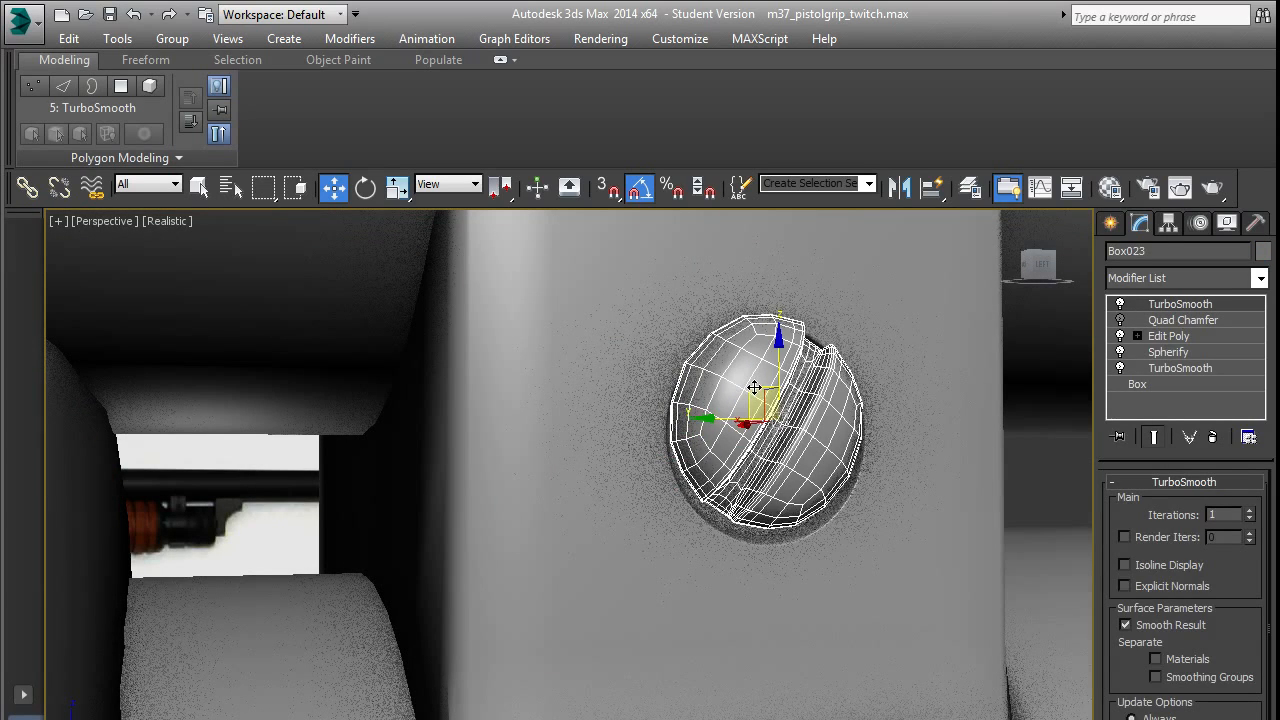
drag(752, 388, 756, 398)
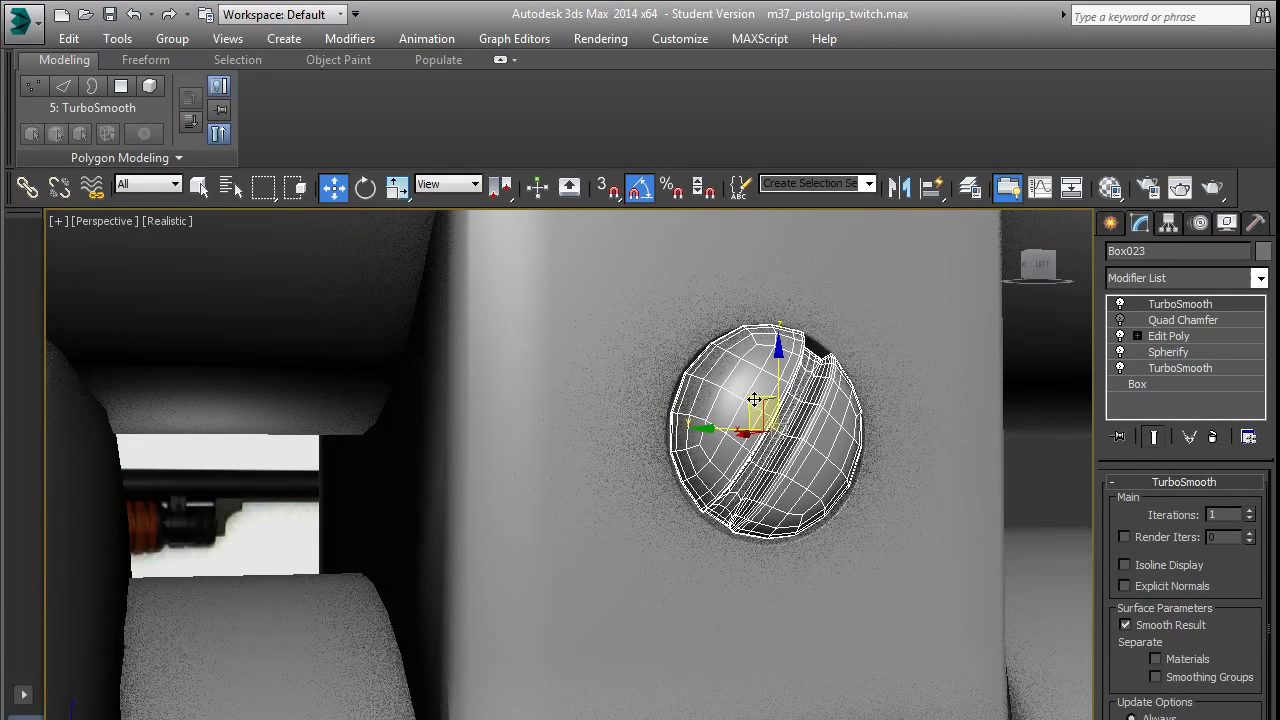
click(662, 446)
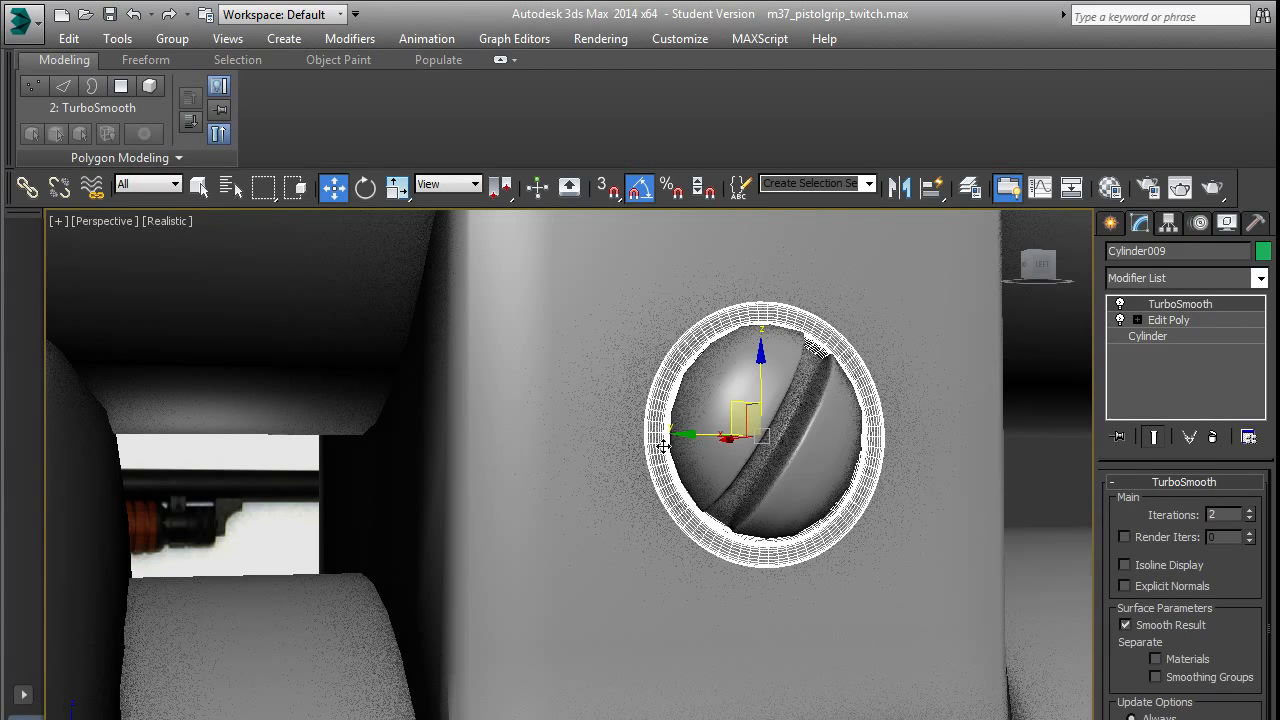
key(r)
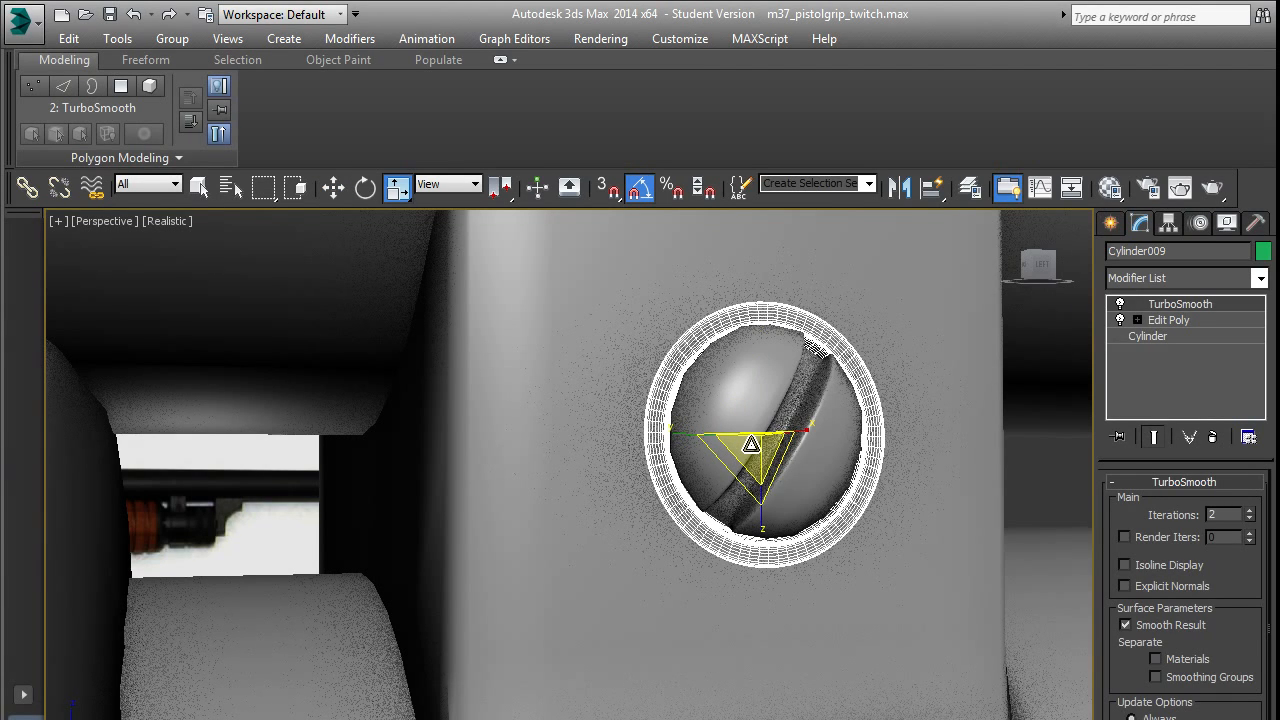
mouse_move(751, 444)
alt+middle_down()
mouse_move(695, 444)
mouse_move(763, 436)
mouse_move(736, 450)
alt+middle_up()
scroll(497, 479, down, 3)
click(446, 487)
Move the clamp's slotted screw slightly in the Left view to centre it inside its ring.
key(l)
scroll(700, 420, up, 10)
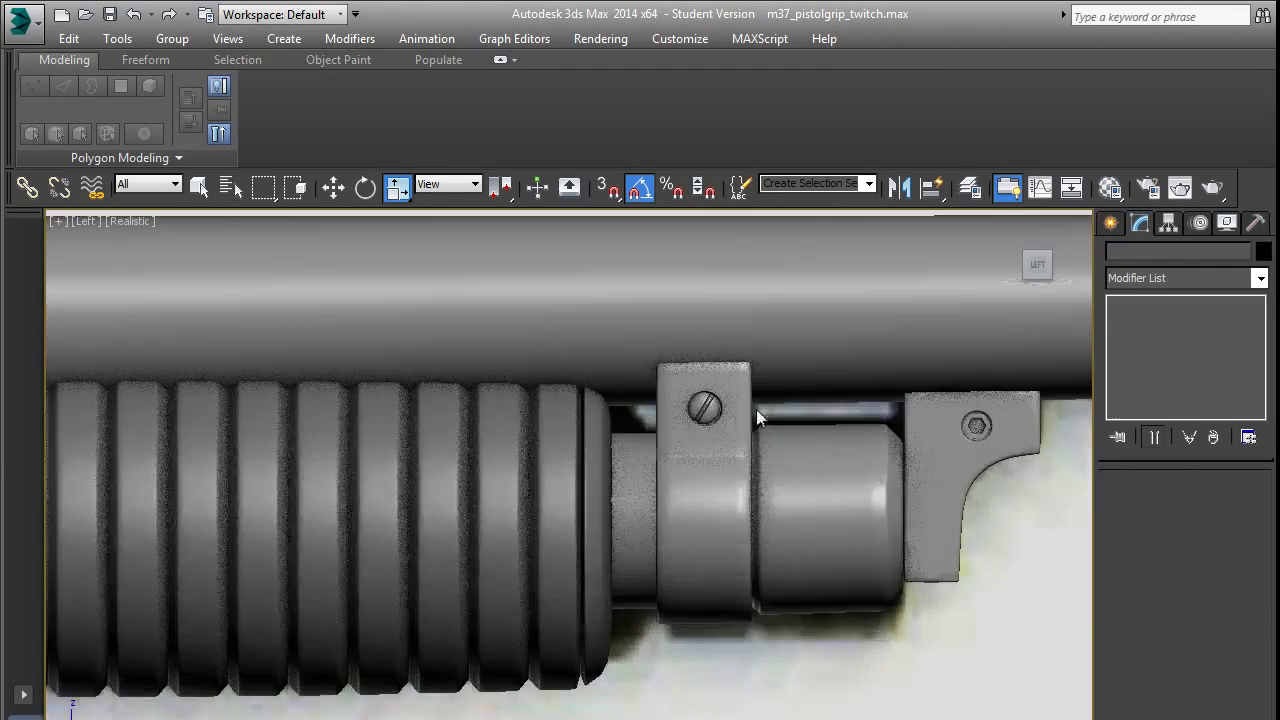
click(646, 403)
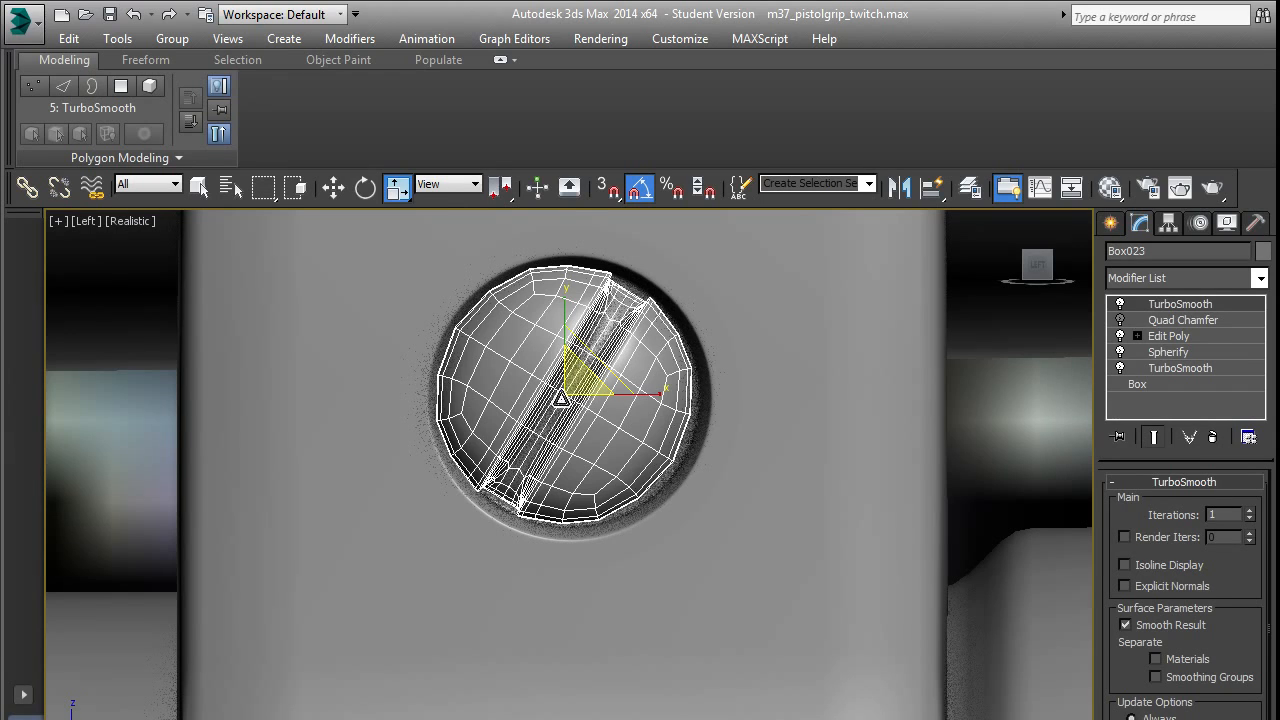
key(w)
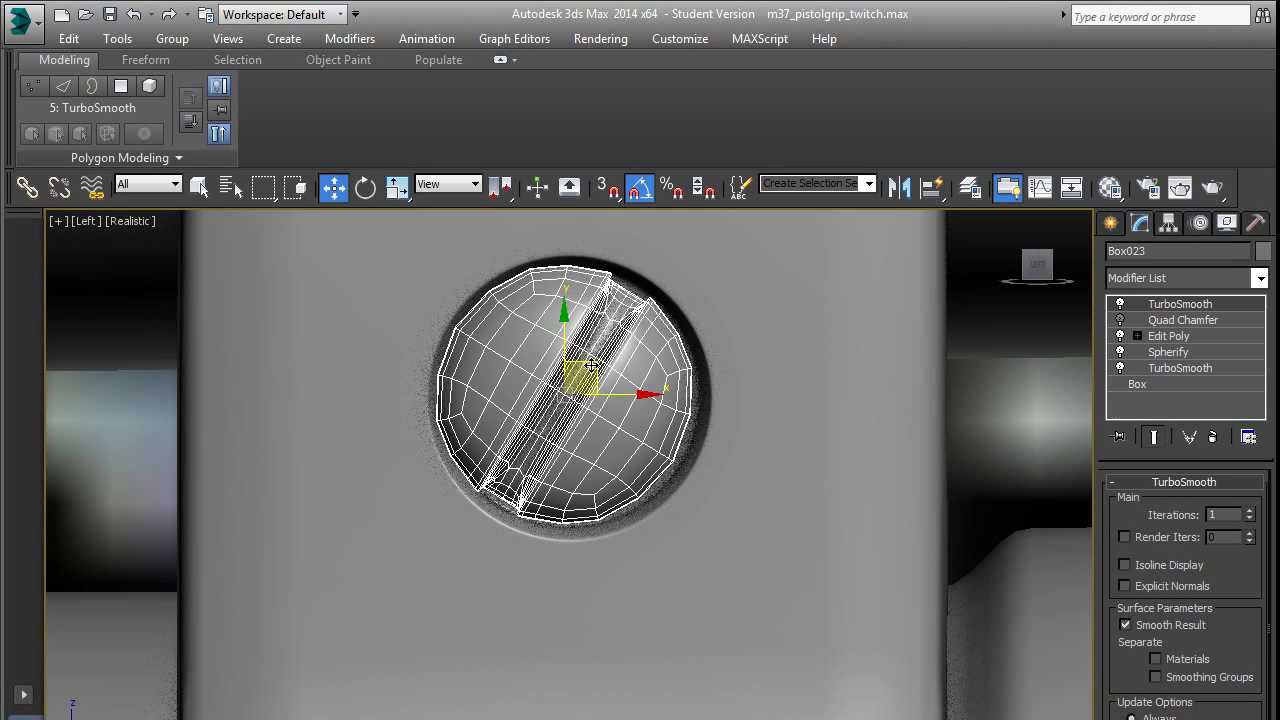
scroll(633, 416, down, 5)
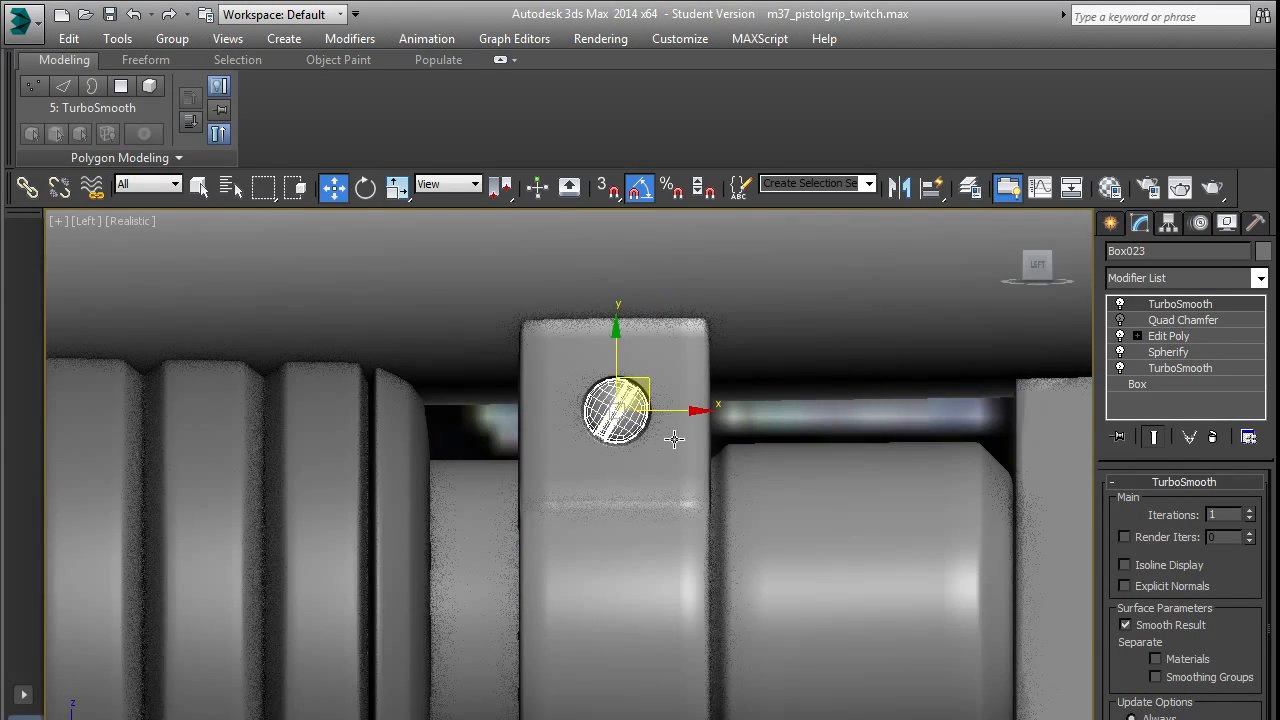
scroll(674, 438, down, 3)
Switch to uniform scaling and slightly enlarge the ring around the clamp's slotted screw.
scroll(700, 410, up, 10)
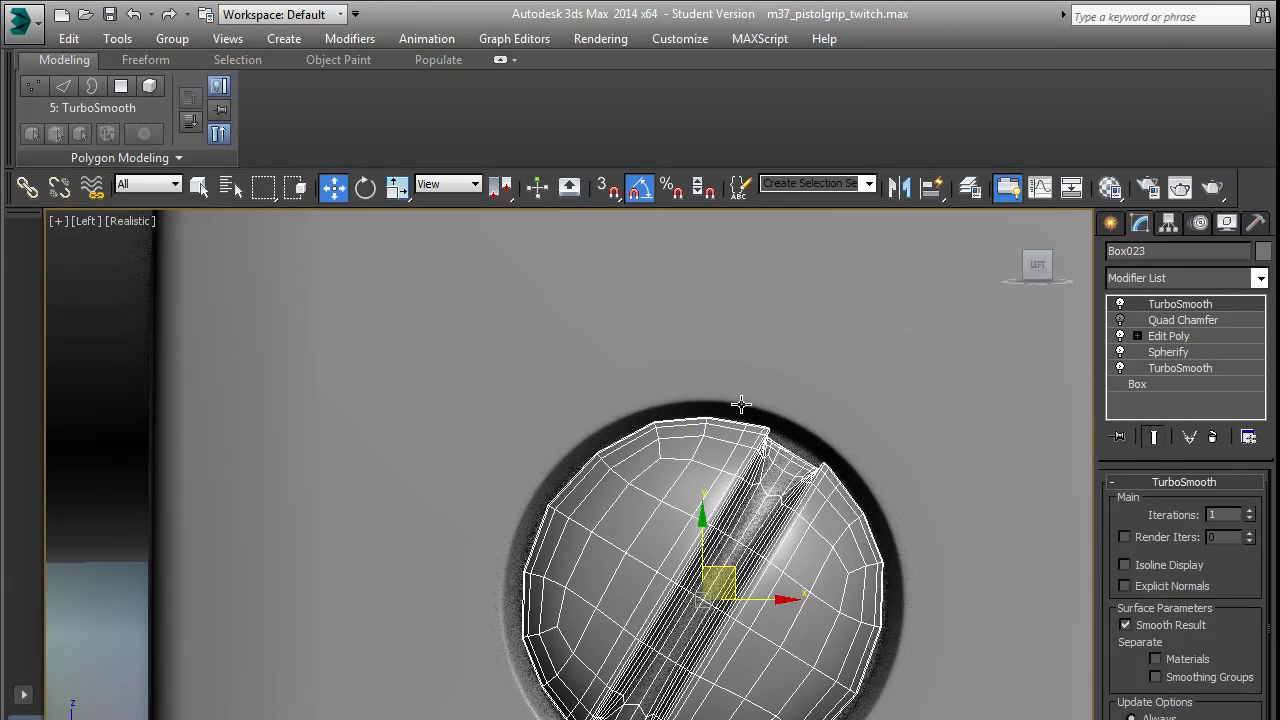
click(741, 404)
key(r)
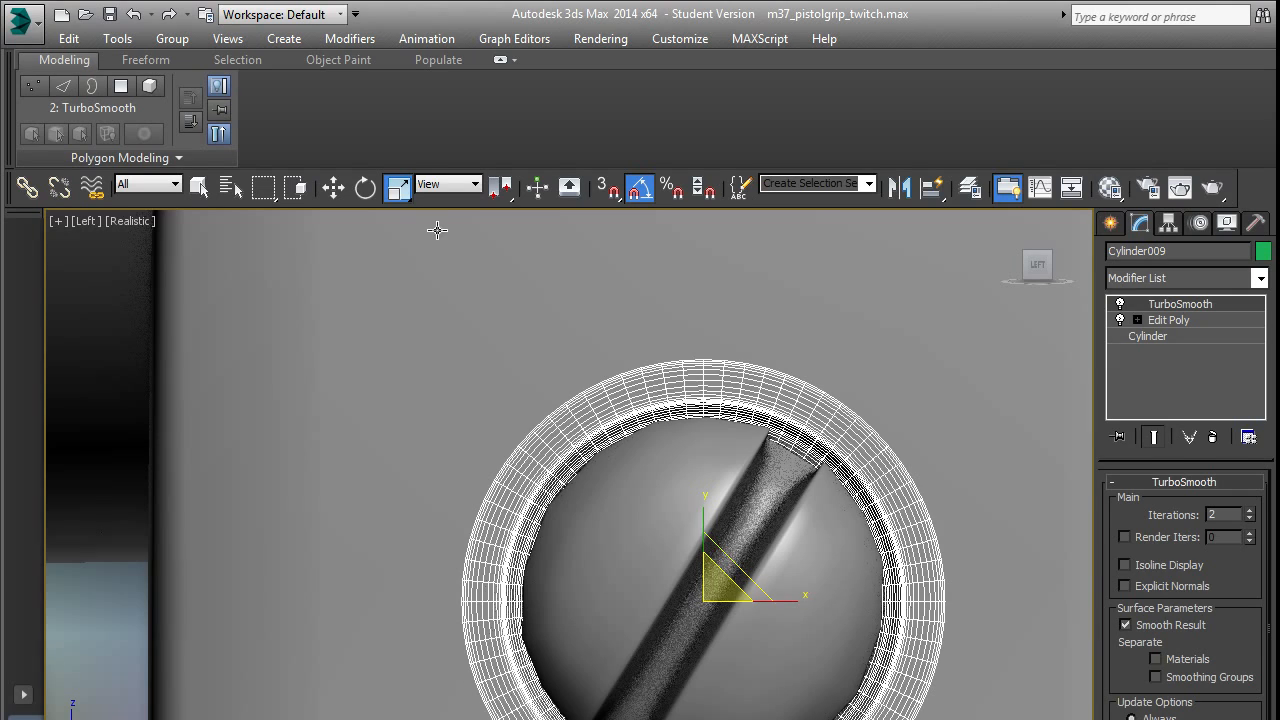
click(398, 187)
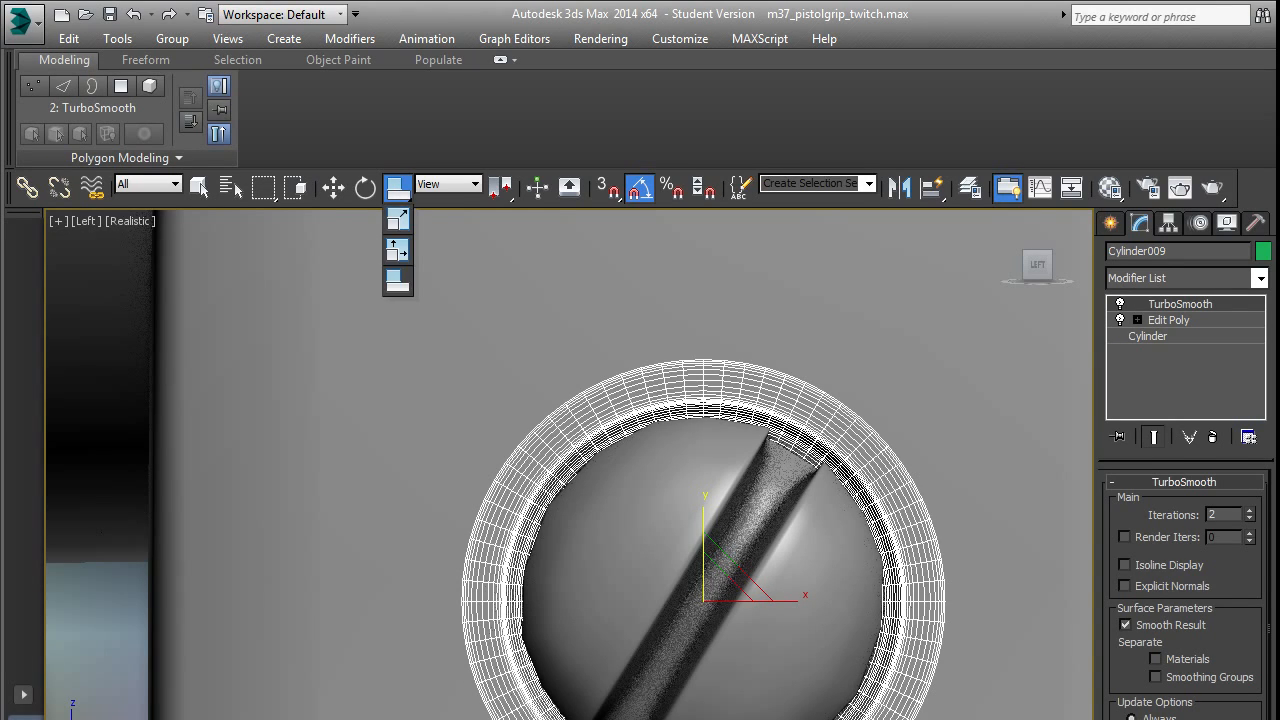
drag(398, 187, 397, 218)
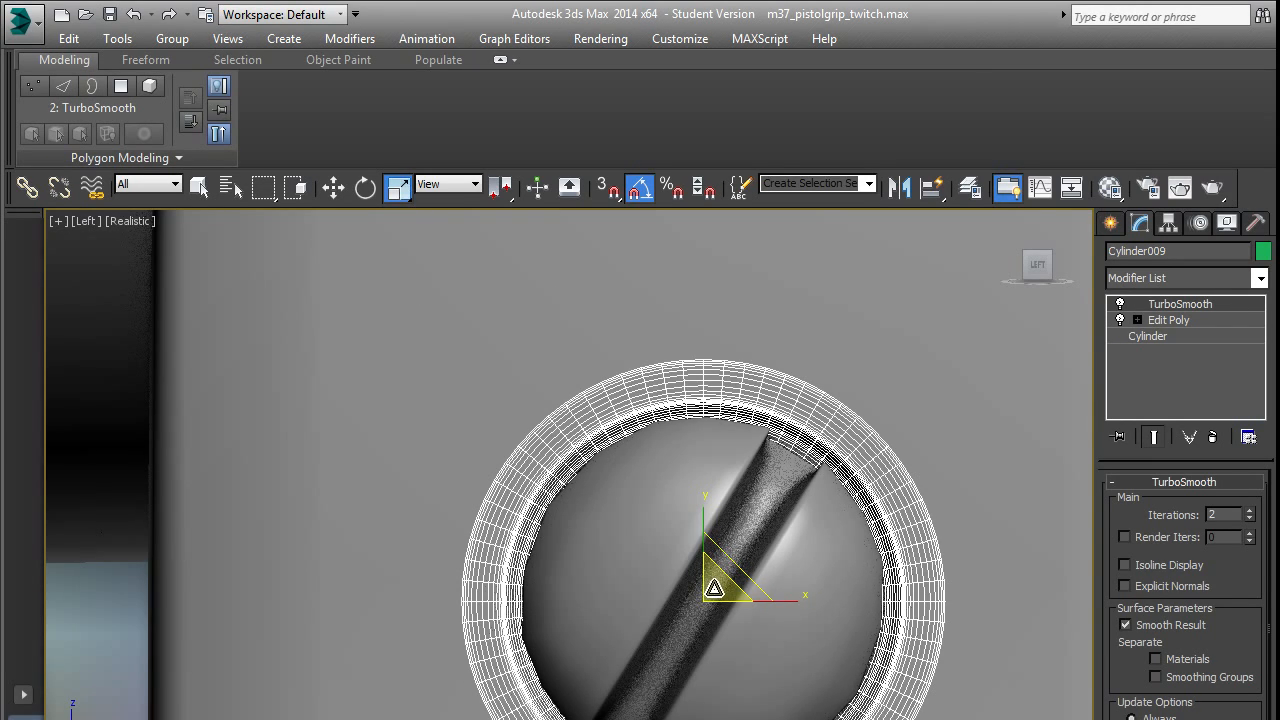
drag(714, 586, 718, 588)
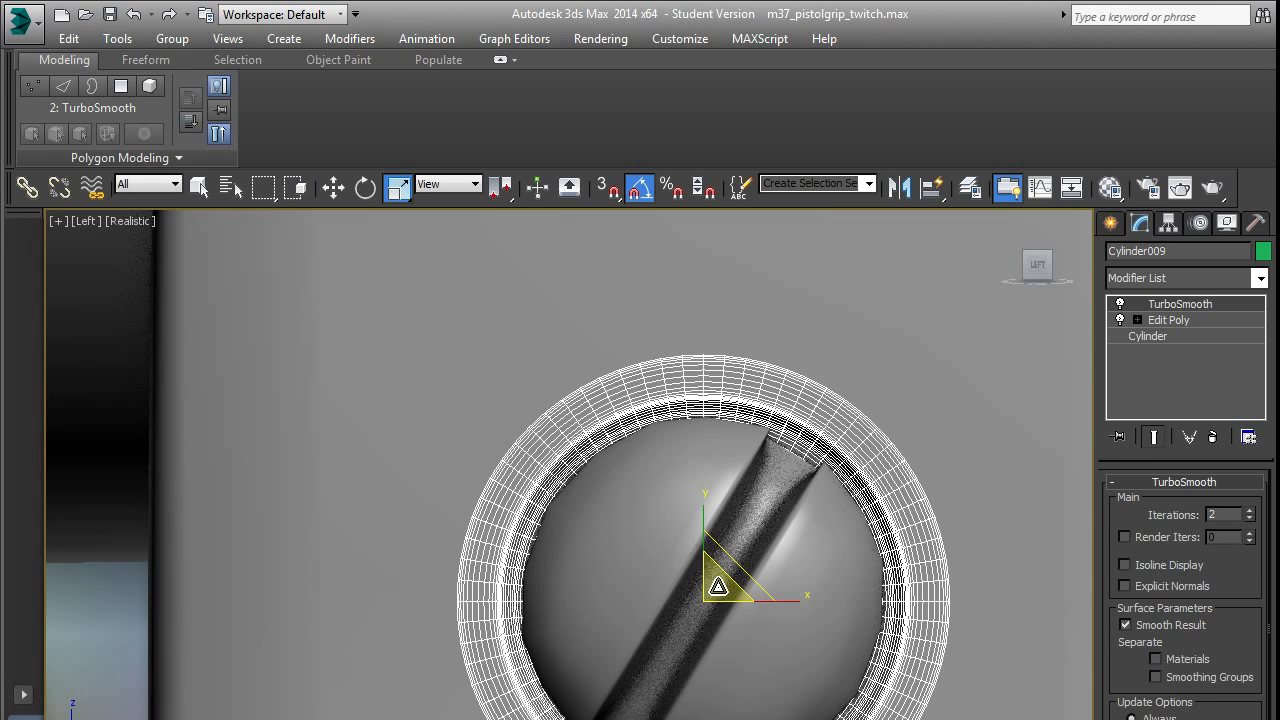
drag(718, 586, 718, 588)
scroll(703, 551, down, 6)
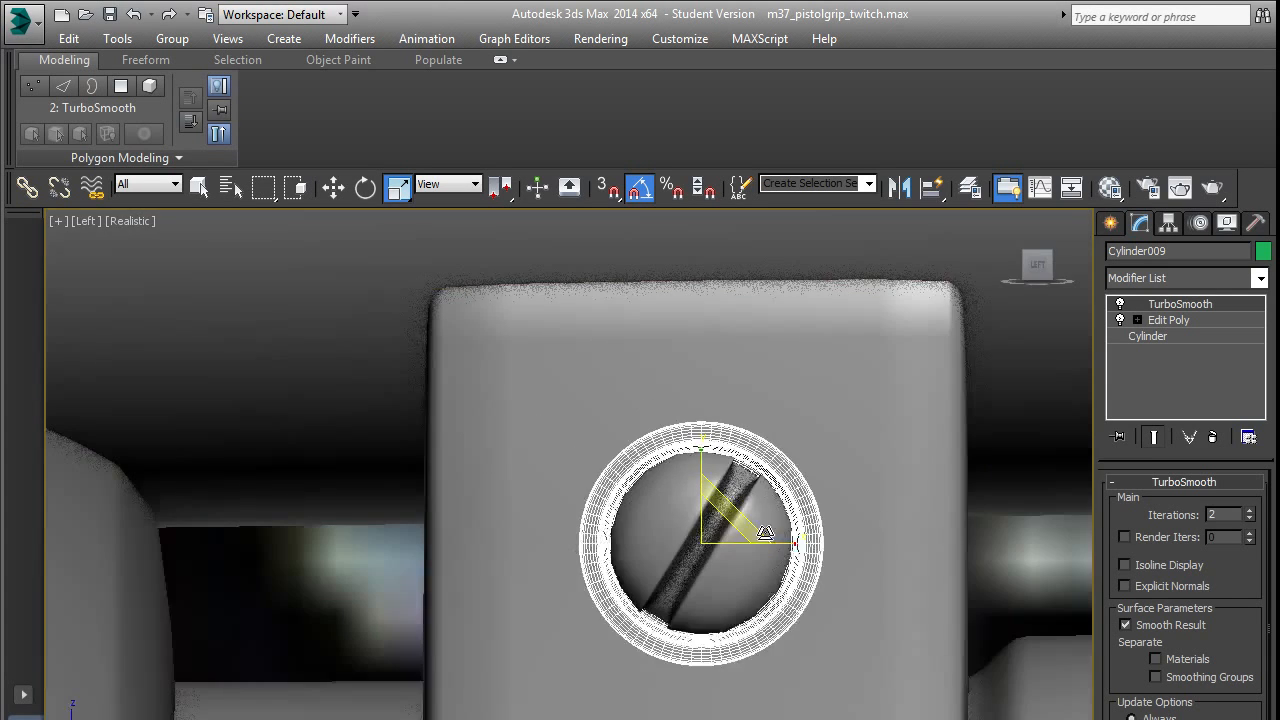
click(971, 414)
Inspect the slotted screws on the receiver's side above the trigger guard from an angle in the Perspective view.
scroll(791, 417, down, 8)
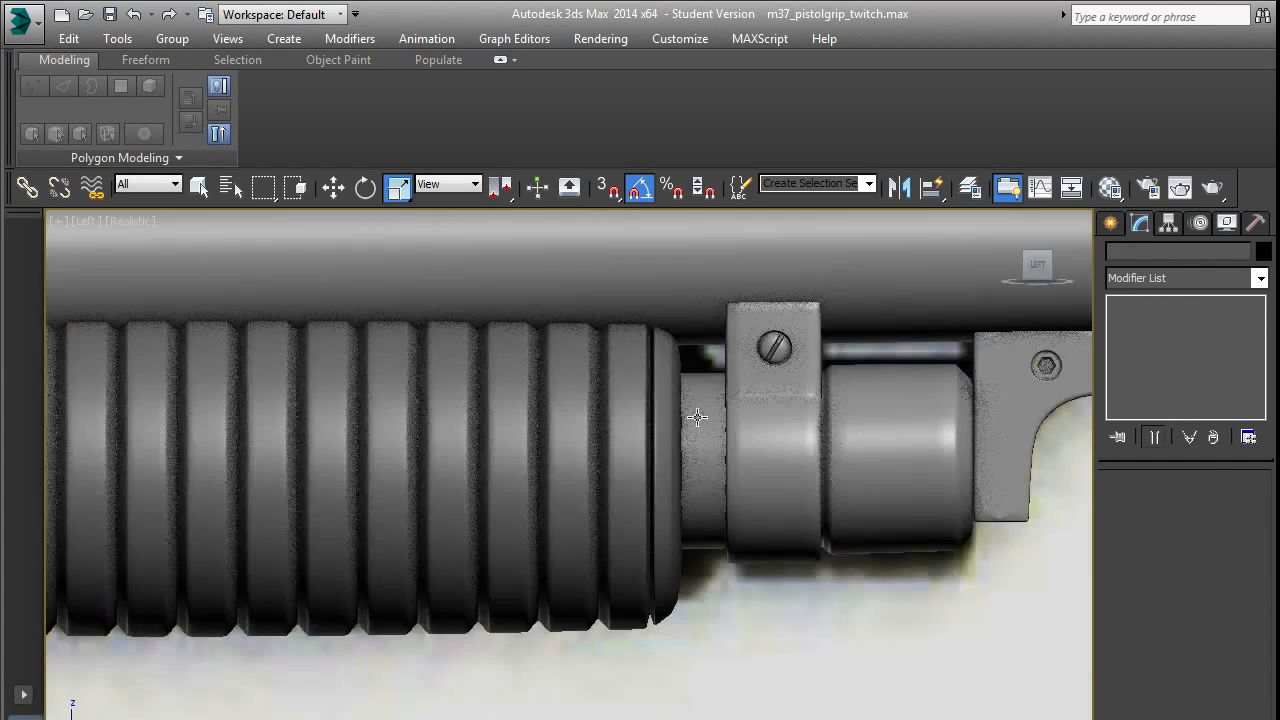
scroll(749, 360, down, 5)
key(p)
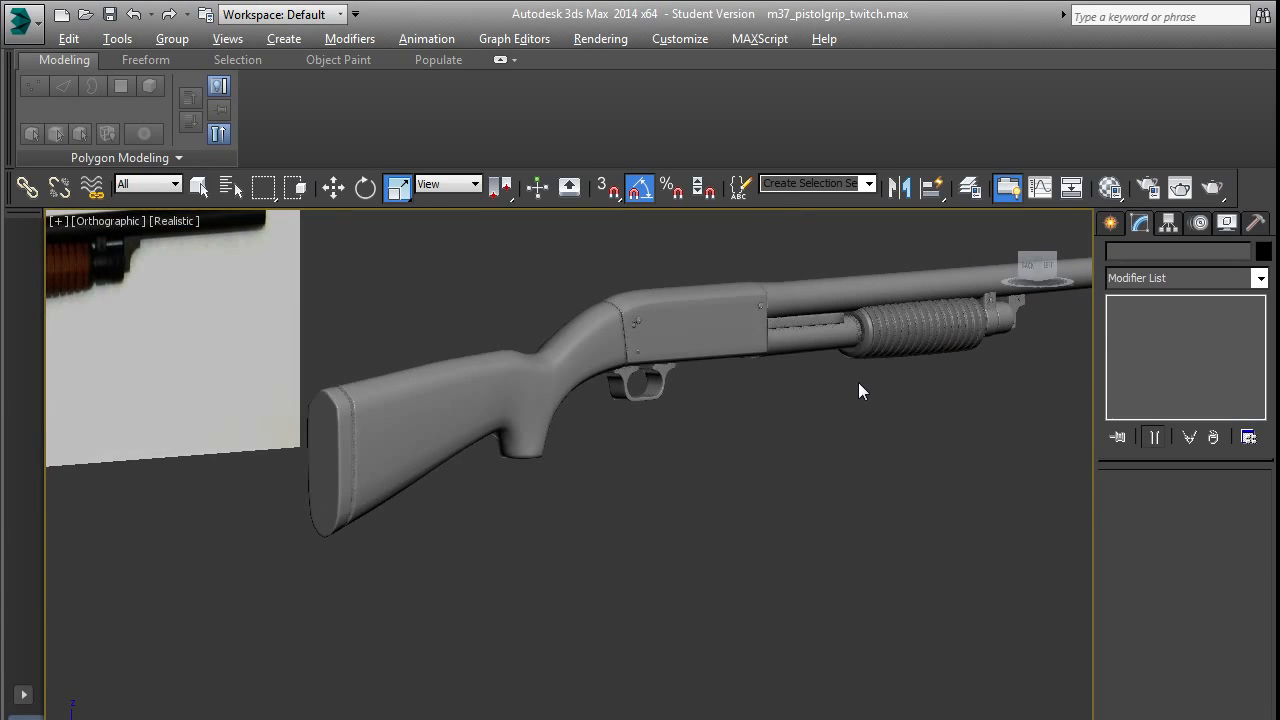
scroll(830, 380, up, 5)
middle_drag(718, 390, 677, 451)
scroll(686, 335, up, 5)
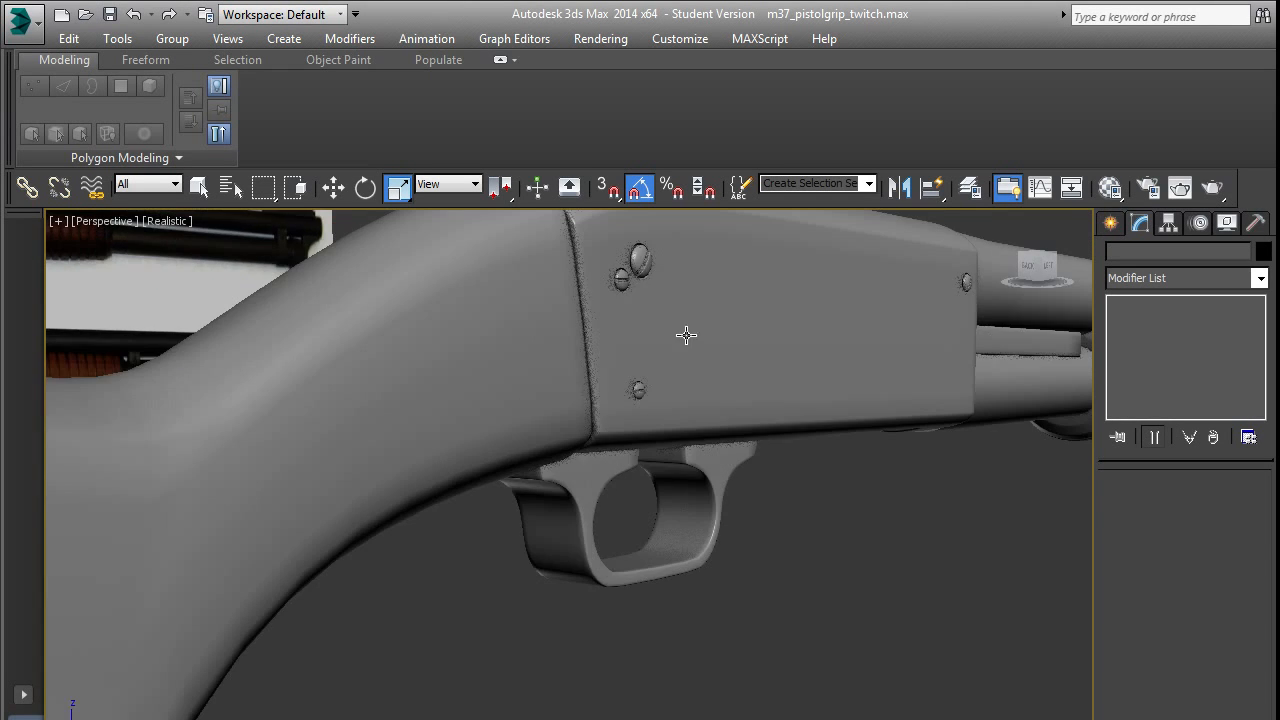
alt+middle_drag(687, 335, 657, 320)
middle_drag(563, 310, 597, 363)
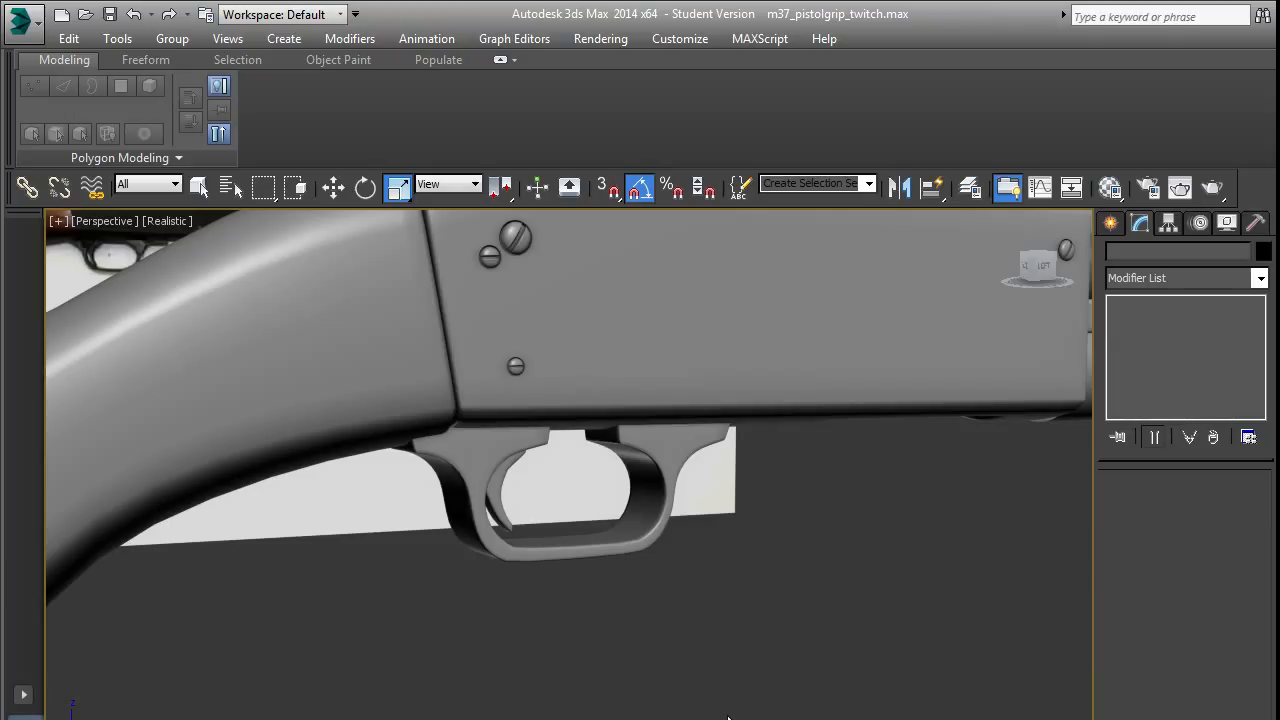
Examine the slotted screws on the receiver's side close up and in the context of the whole shotgun in the Perspective view.
scroll(685, 713, down, 1)
scroll(382, 507, down, 5)
scroll(391, 537, up, 8)
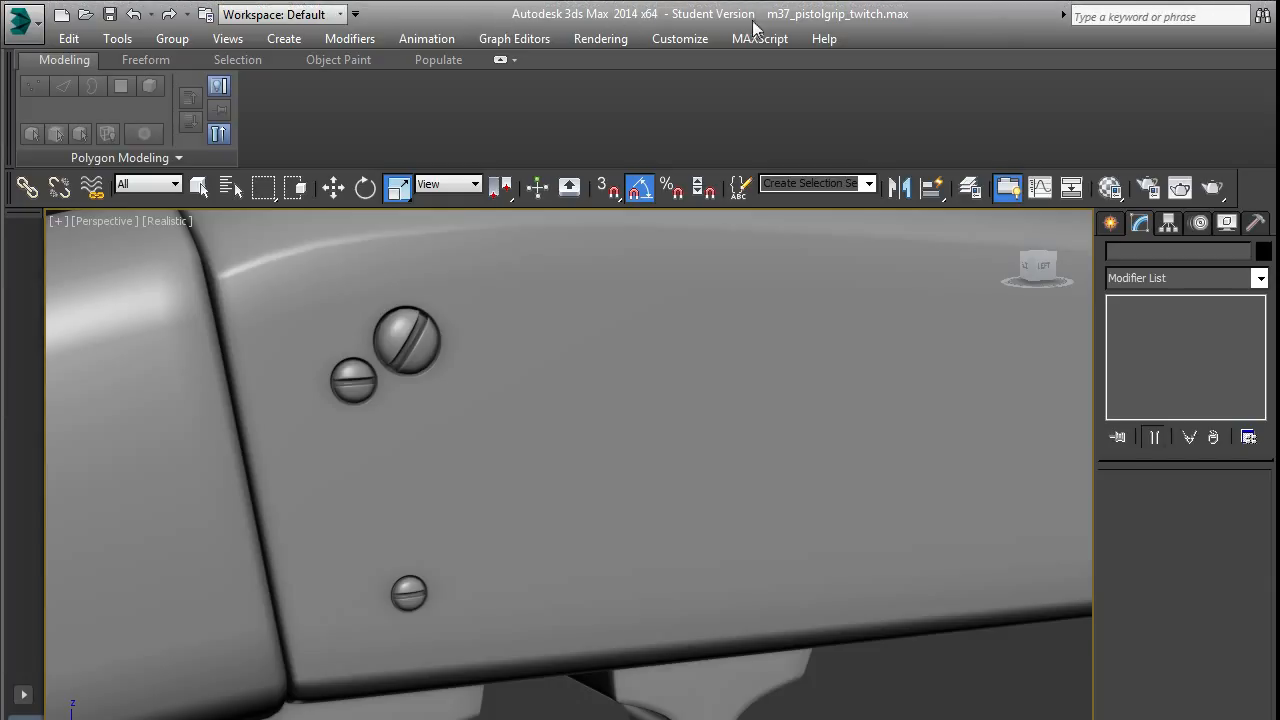
drag(741, 12, 885, 25)
double_click(885, 25)
scroll(772, 476, down, 5)
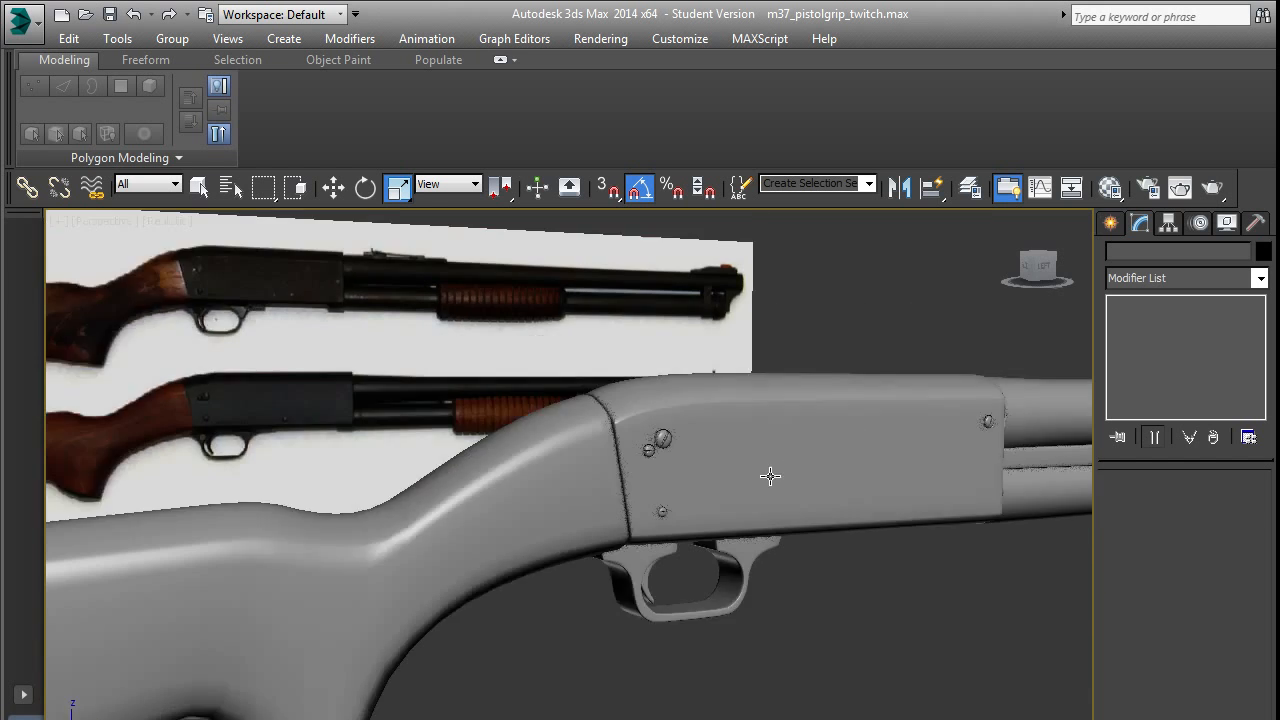
scroll(801, 486, up, 4)
scroll(777, 494, down, 2)
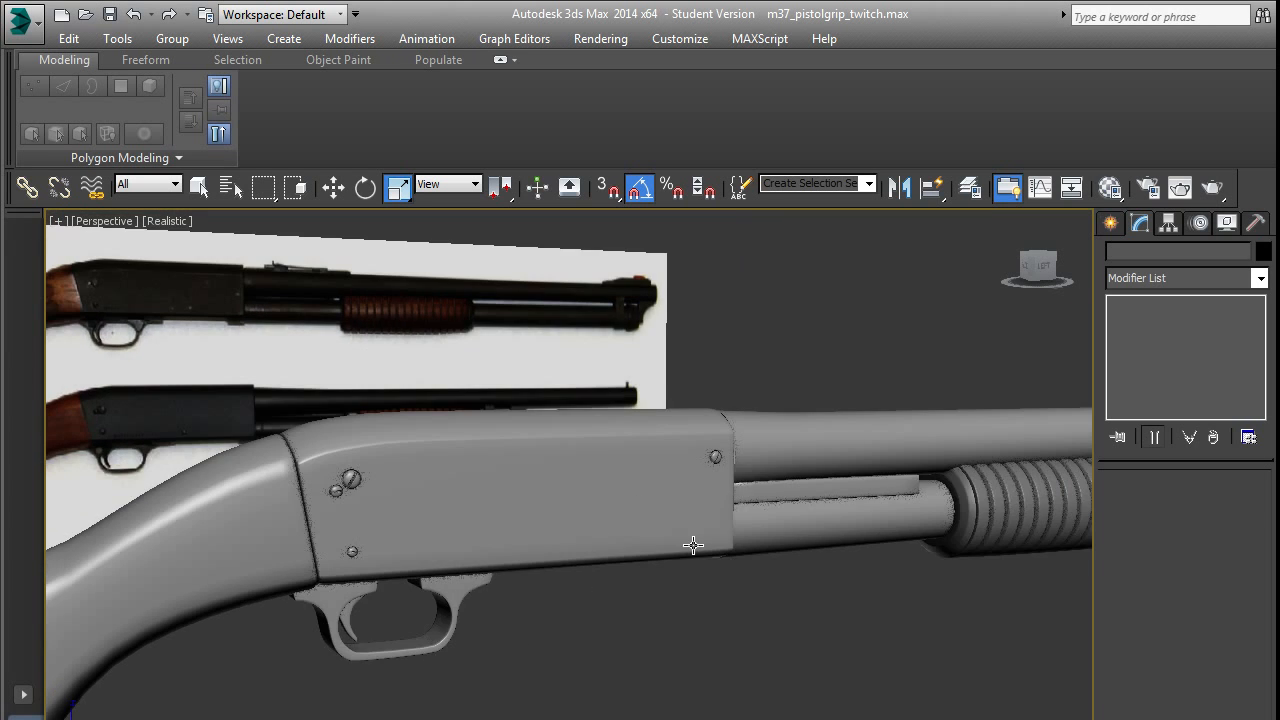
alt+middle_drag(783, 528, 420, 540)
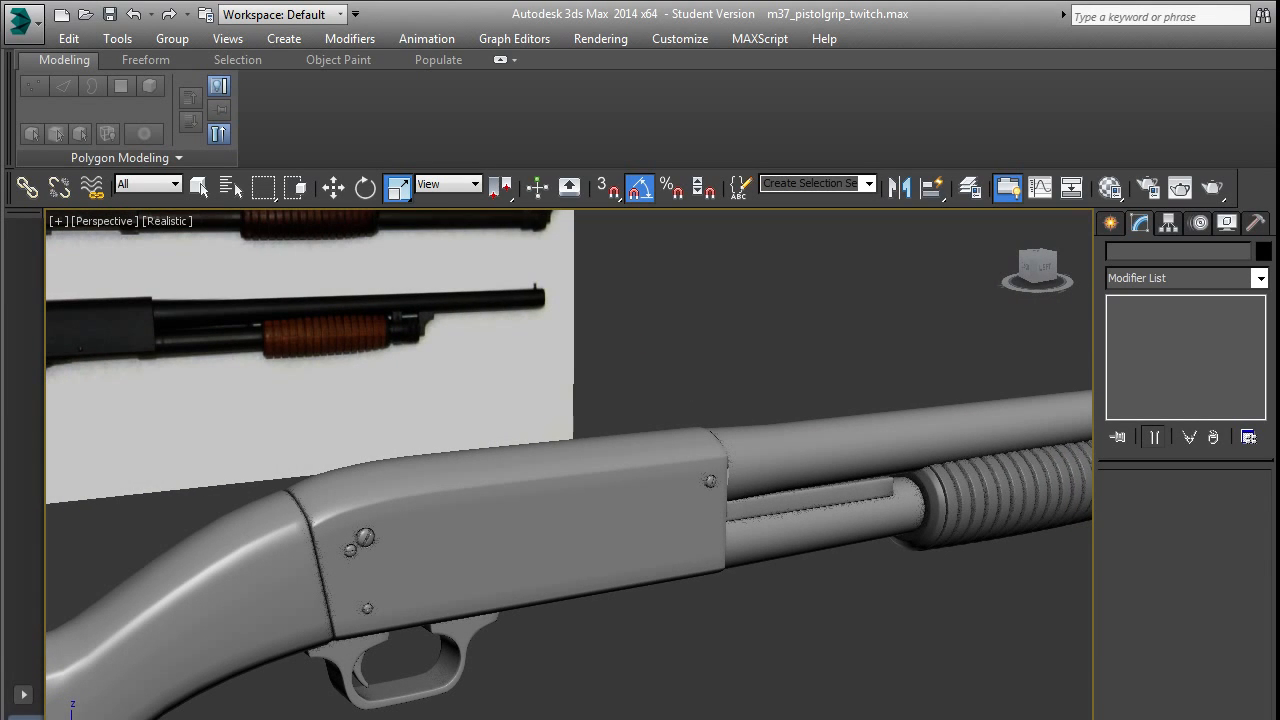
Compare the receiver in the Windows Live Photo Gallery reference photo with the receiver model, selecting the model in 3ds Max to examine its mesh.
key(alt+Tab)
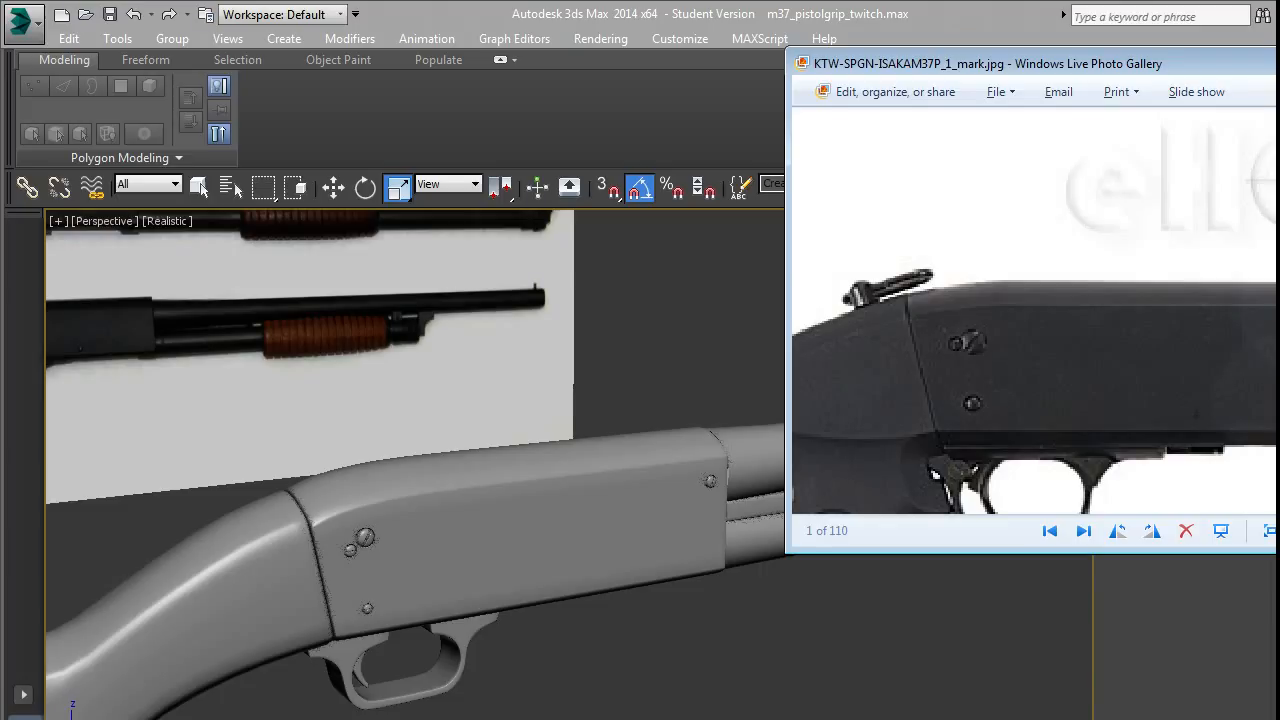
scroll(1034, 311, down, 2)
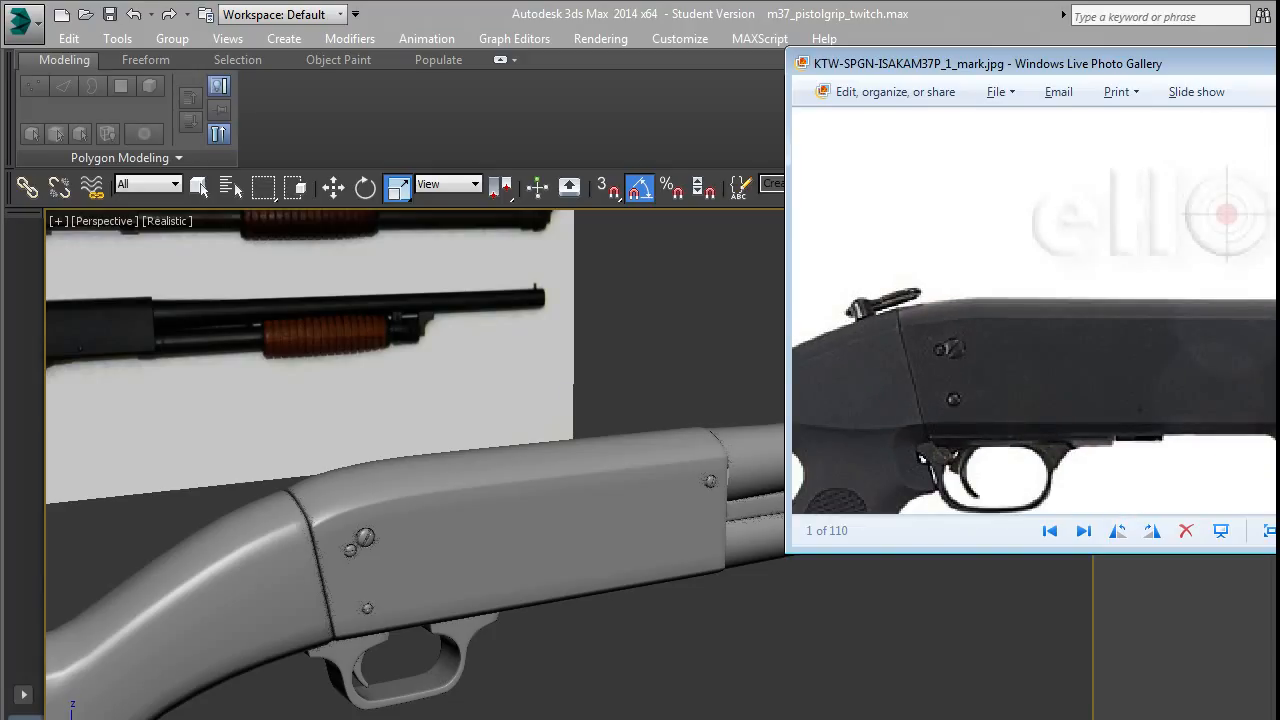
click(634, 480)
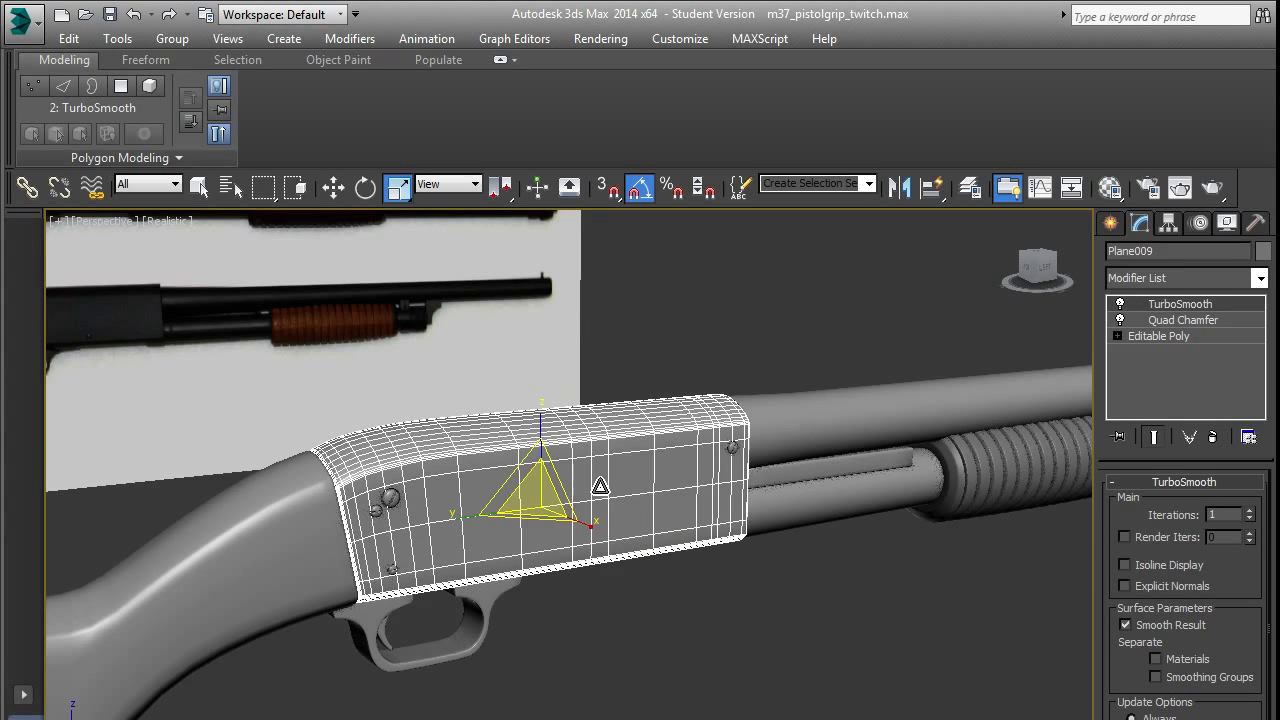
scroll(634, 520, down, 3)
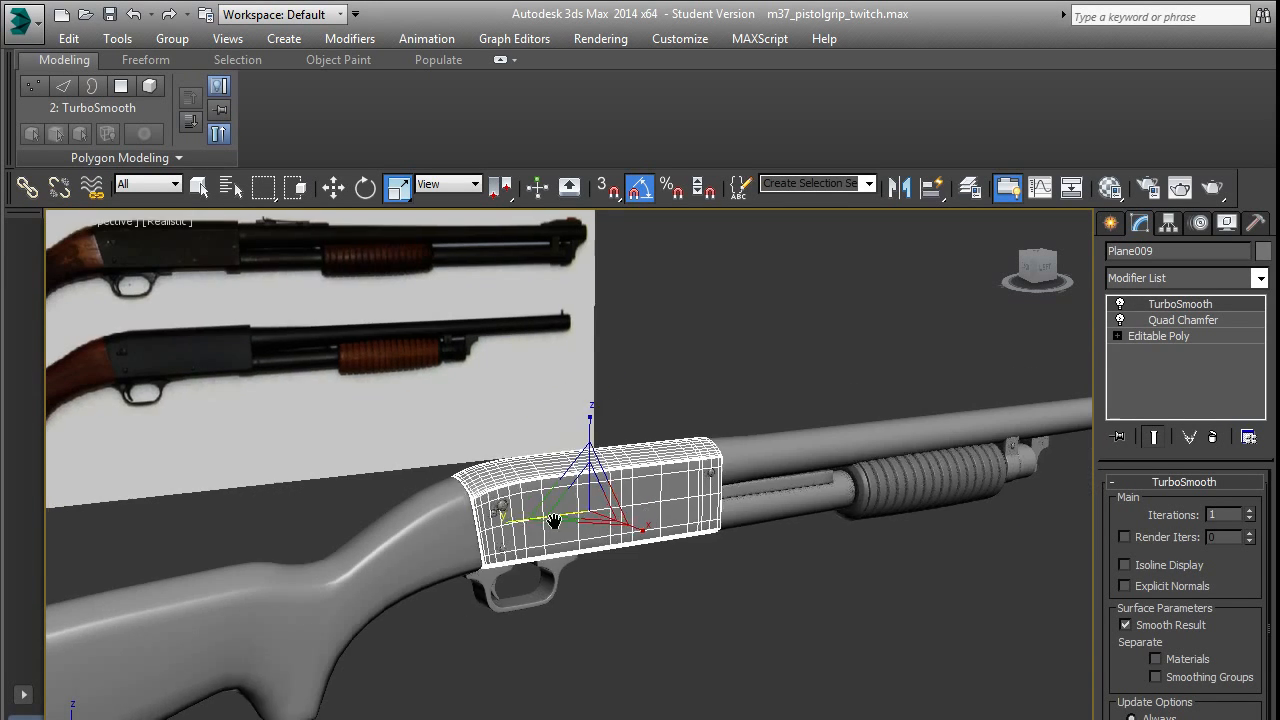
middle_drag(554, 523, 735, 538)
scroll(724, 540, up, 5)
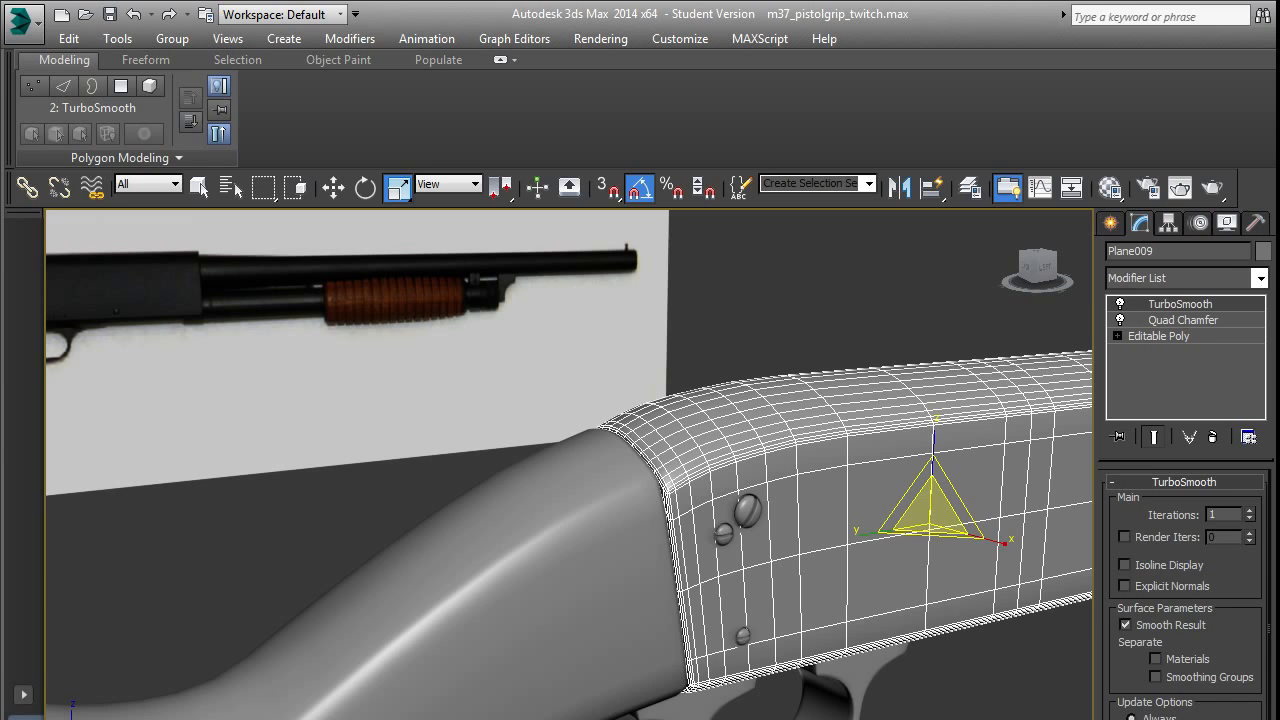
View both full shotguns in the Windows Live Photo Gallery reference photo, and return to 3ds Max with nothing selected.
key(alt+Tab)
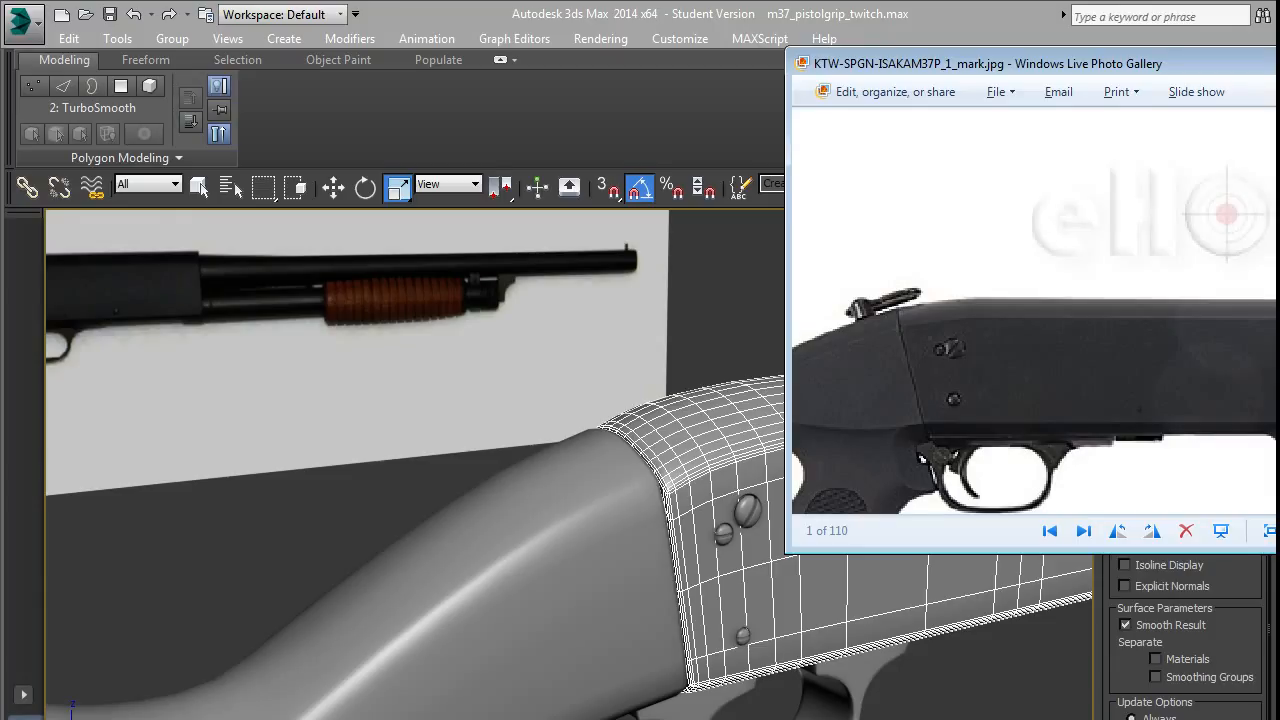
scroll(920, 457, down, 3)
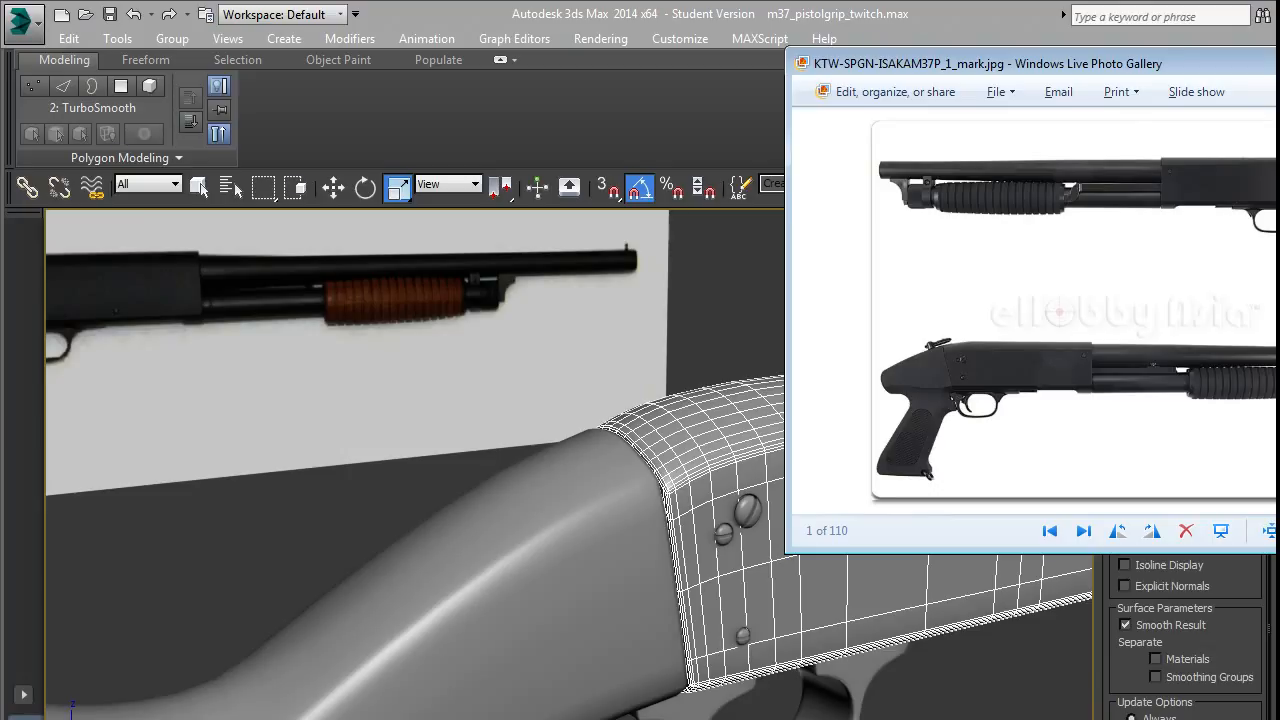
click(446, 489)
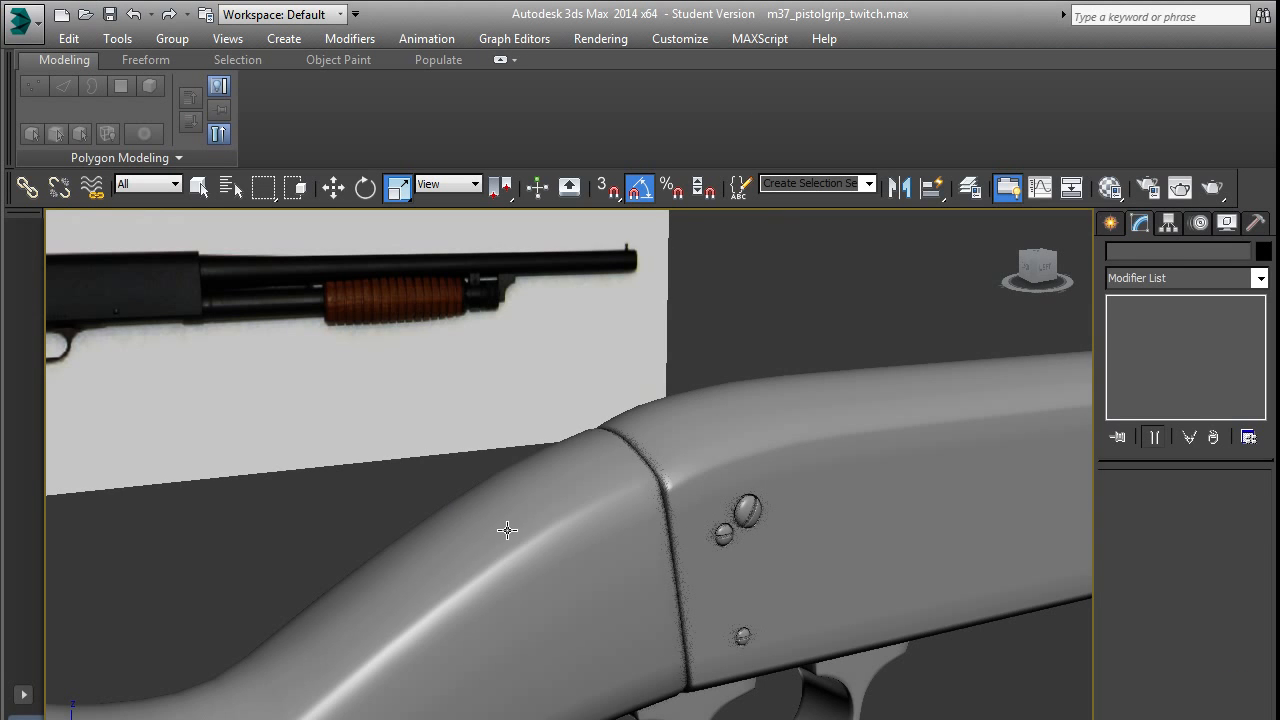
Examine the receiver and the stock joint from behind and from both sides of the shotgun in the Perspective view.
alt+middle_drag(509, 529, 309, 560)
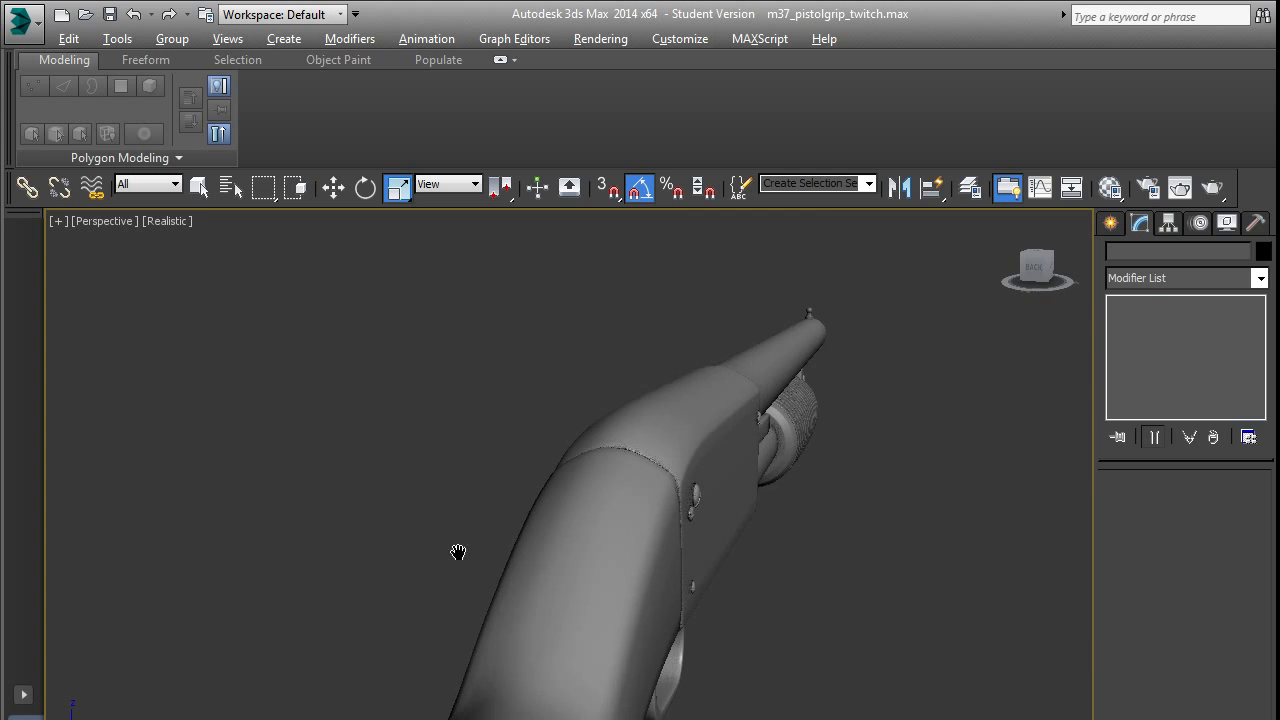
scroll(606, 549, up, 5)
alt+middle_drag(606, 549, 755, 502)
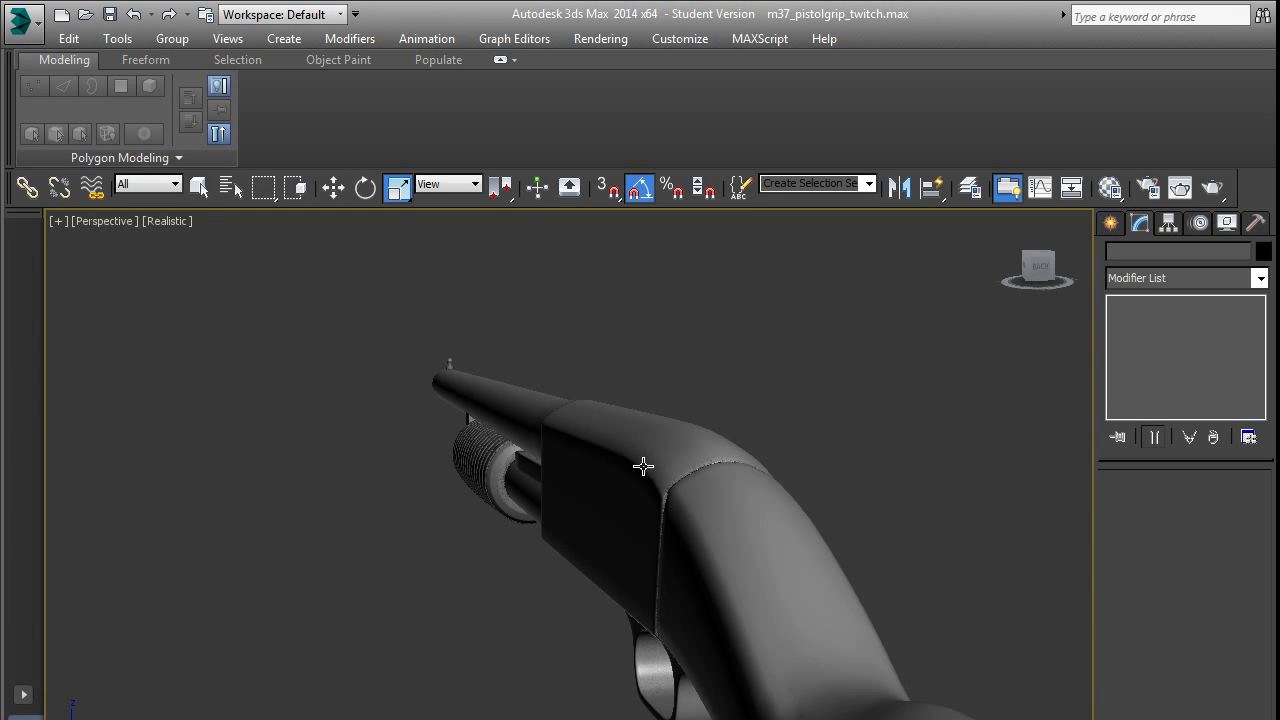
scroll(610, 498, up, 2)
alt+middle_drag(554, 500, 627, 588)
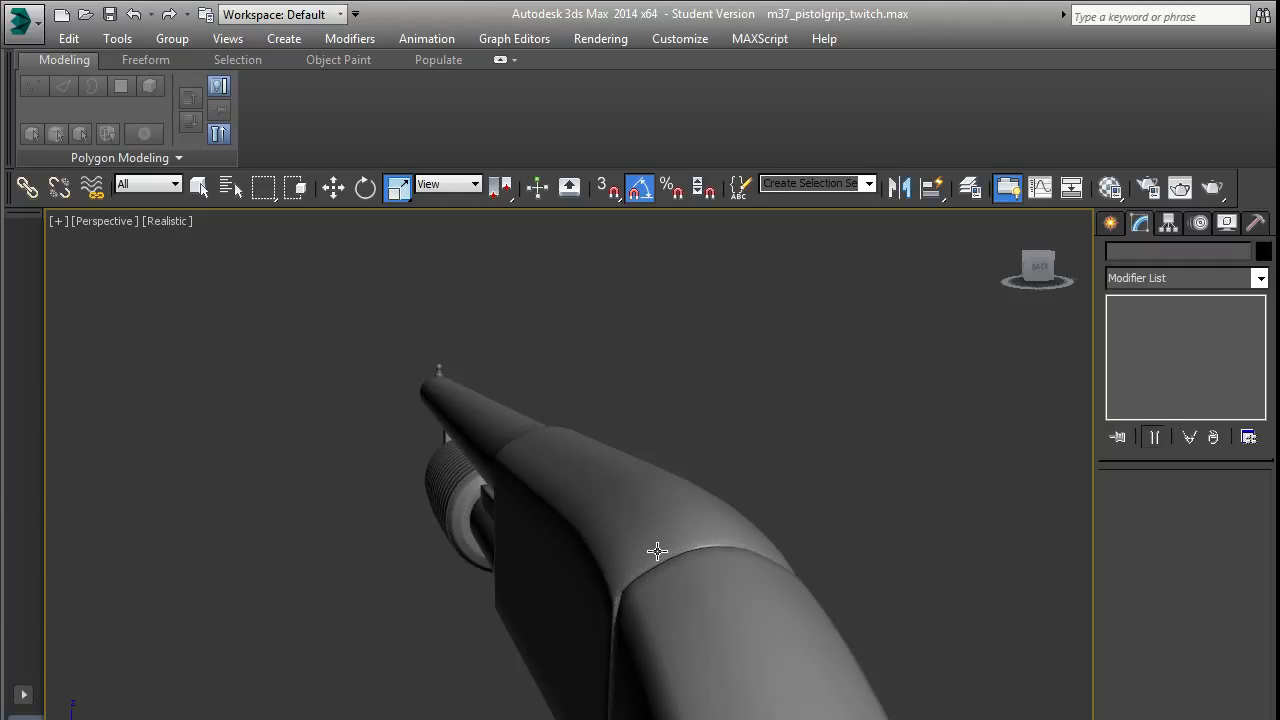
scroll(709, 569, down, 1)
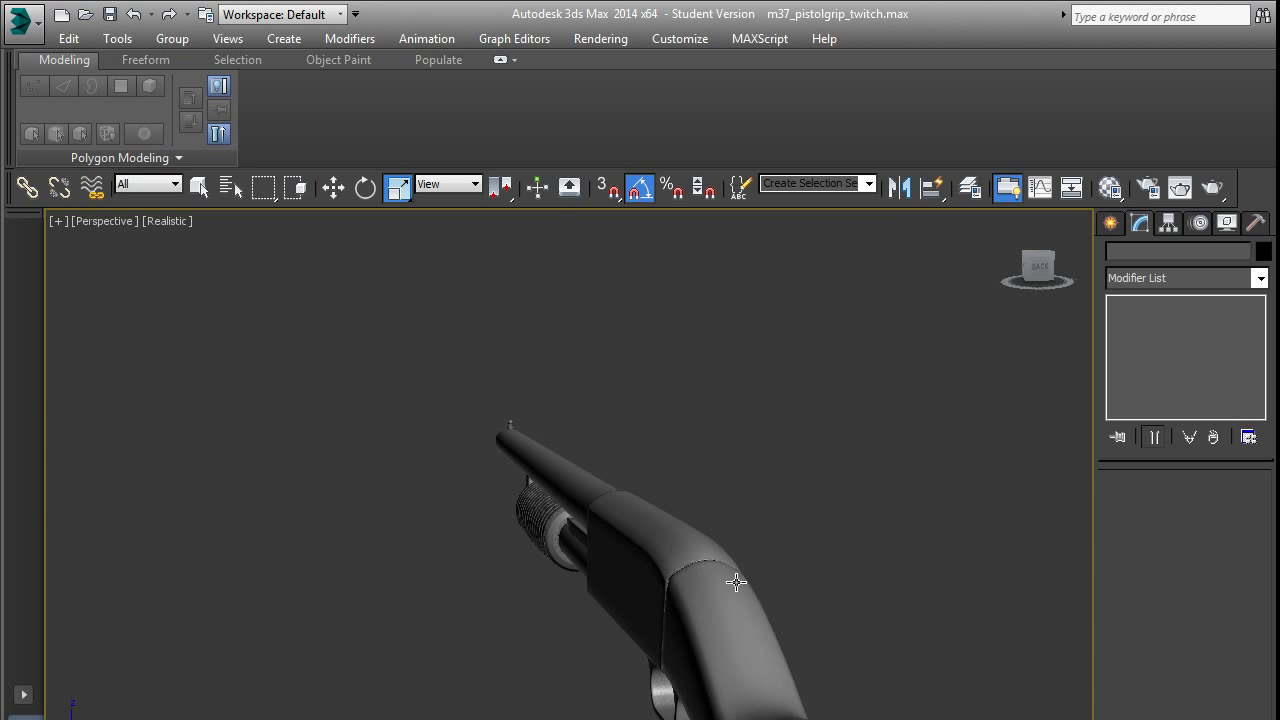
alt+middle_drag(736, 582, 663, 508)
scroll(663, 508, up, 2)
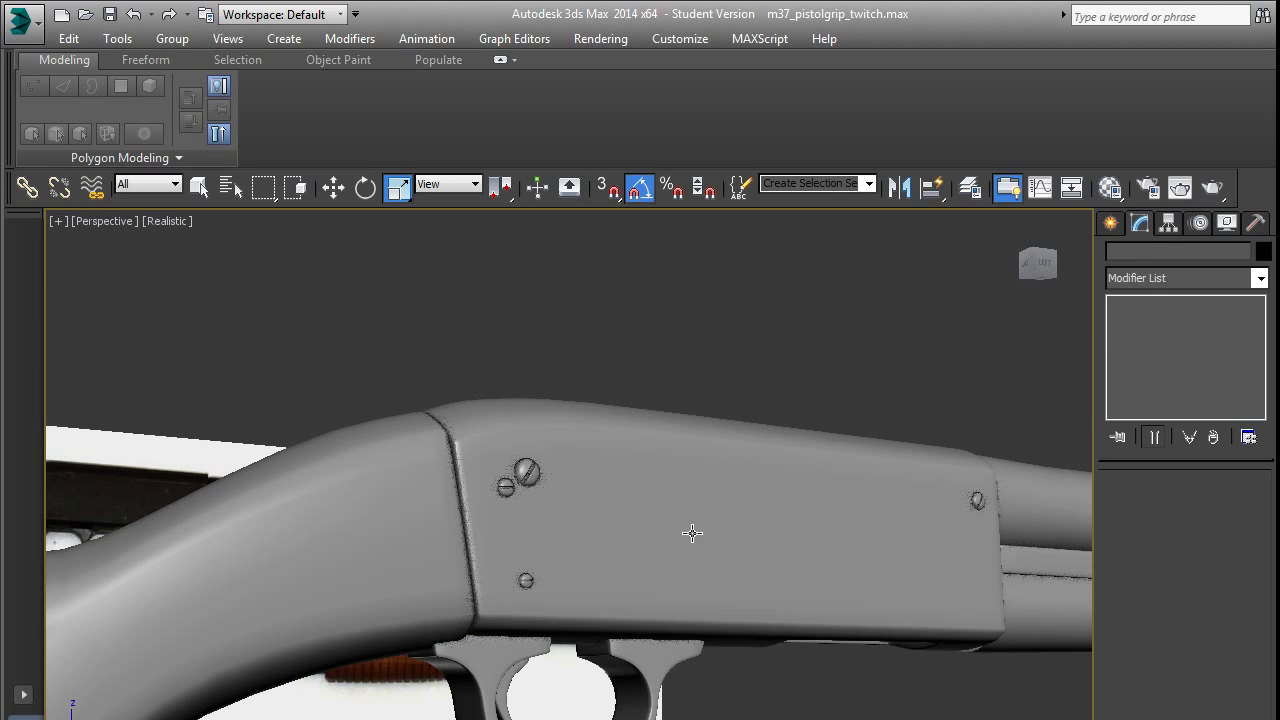
Select the receiver and examine its wireframe together with the stock, trigger guard and barrel from several angles.
click(692, 533)
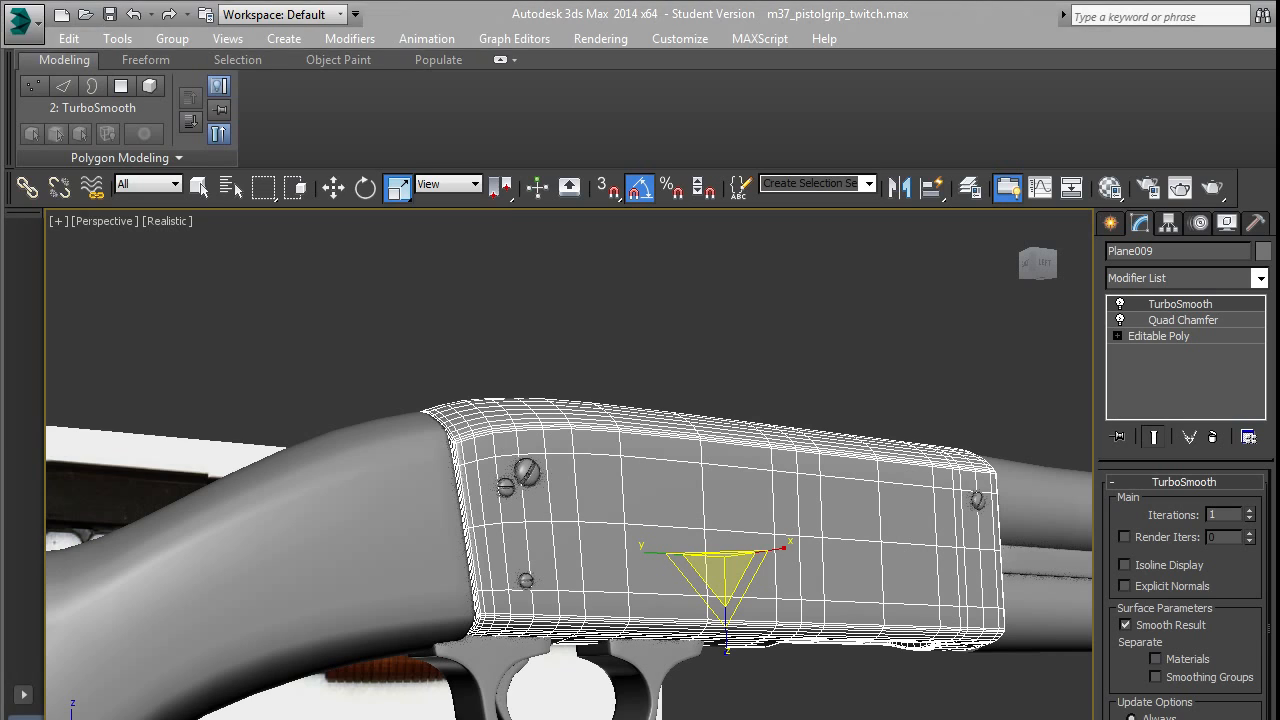
key(alt+Tab)
key(alt+Tab)
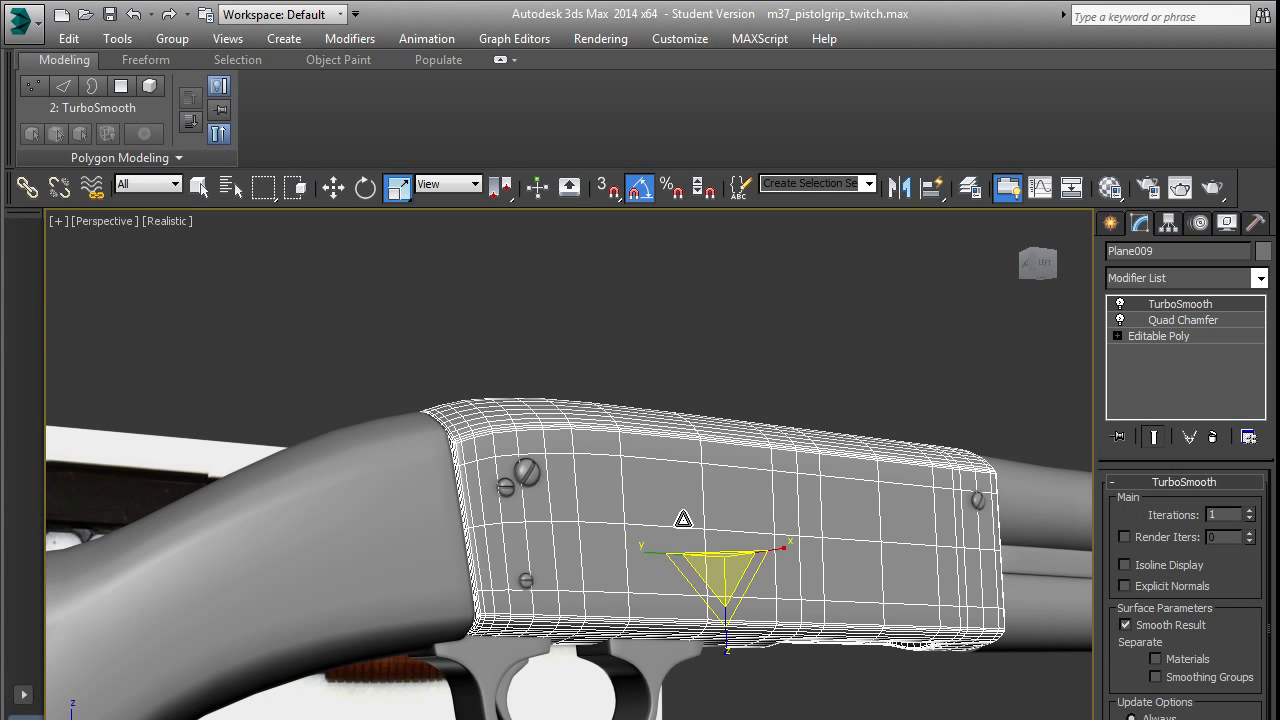
scroll(683, 518, down, 5)
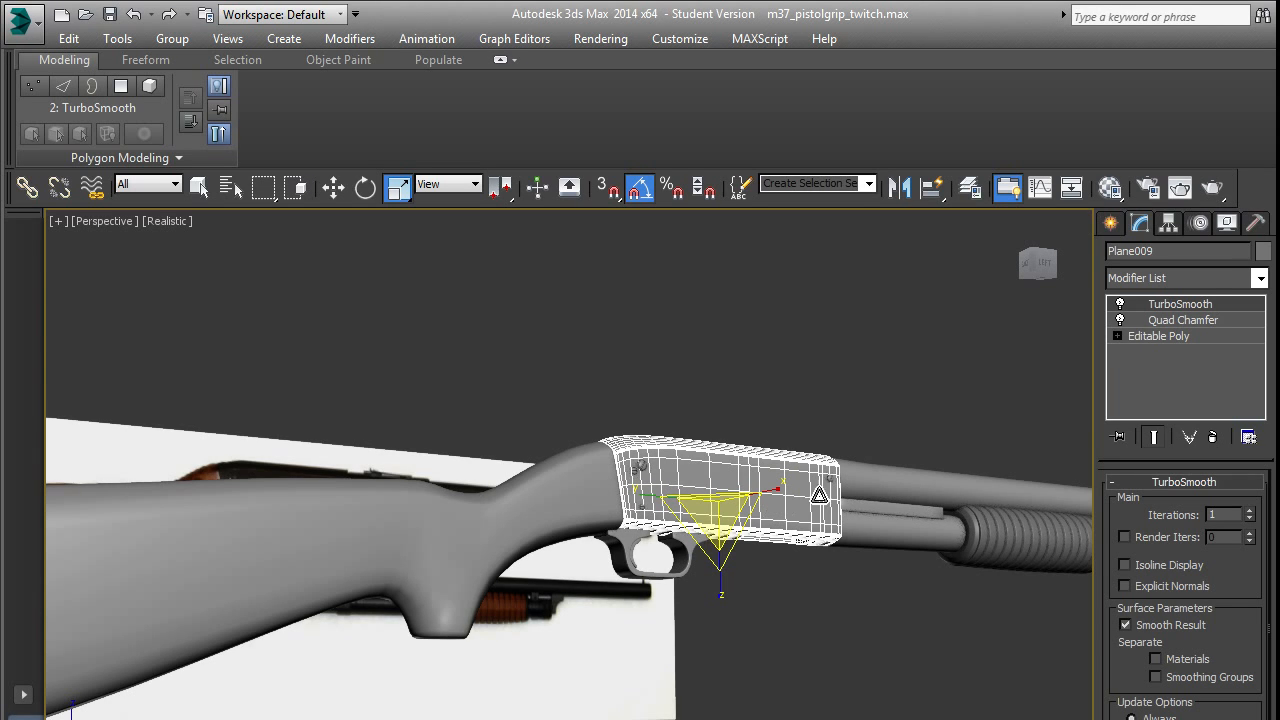
alt+middle_drag(820, 523, 782, 552)
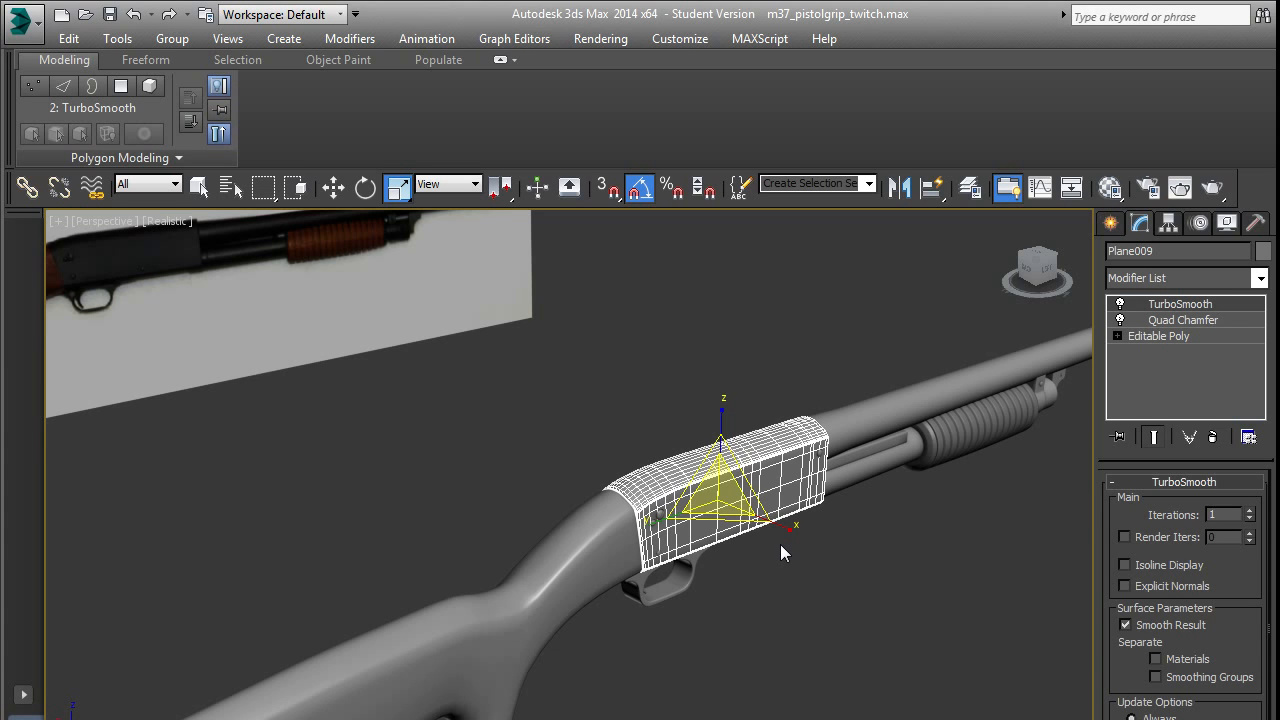
alt+middle_drag(777, 566, 728, 440)
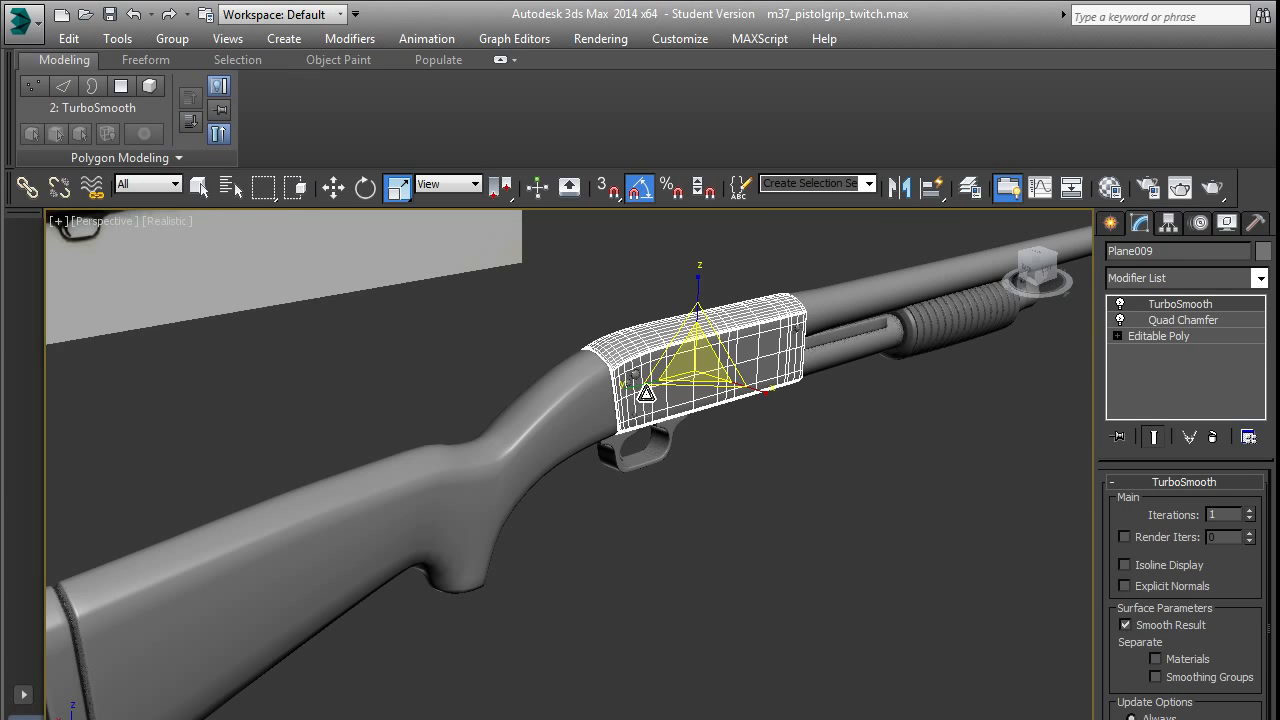
scroll(646, 393, up, 5)
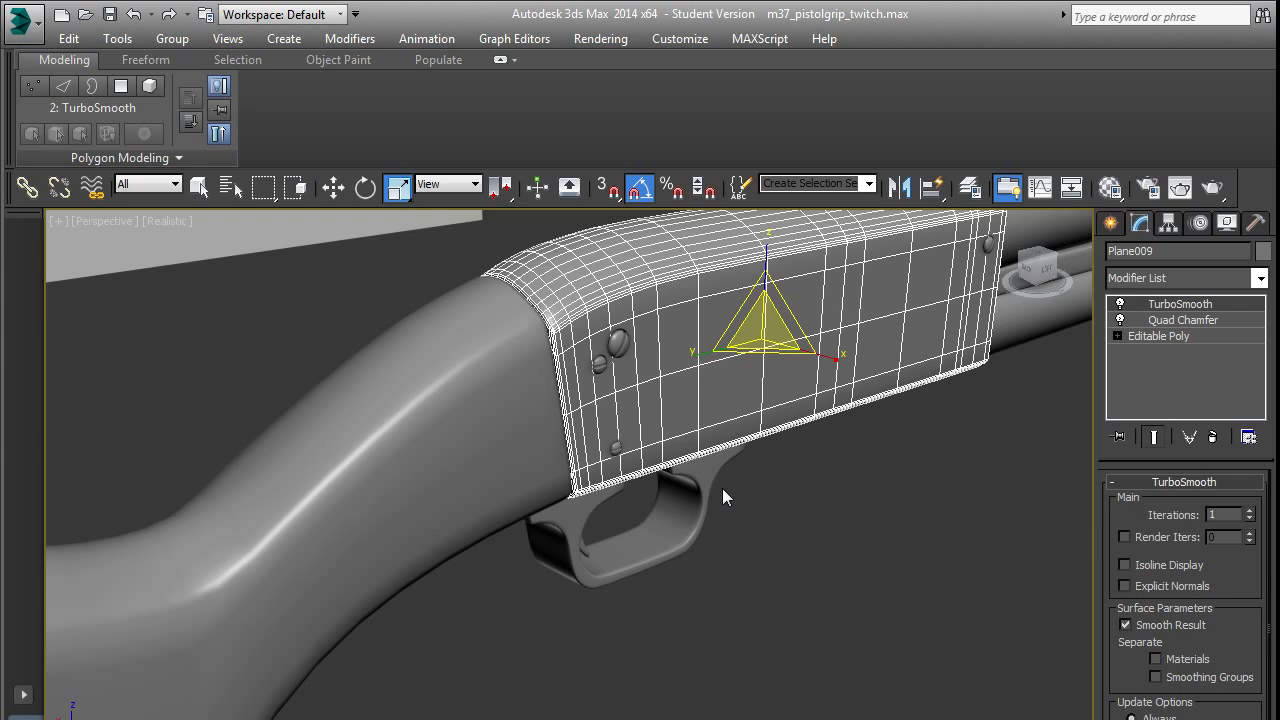
scroll(640, 480, down, 5)
alt+middle_drag(640, 480, 752, 393)
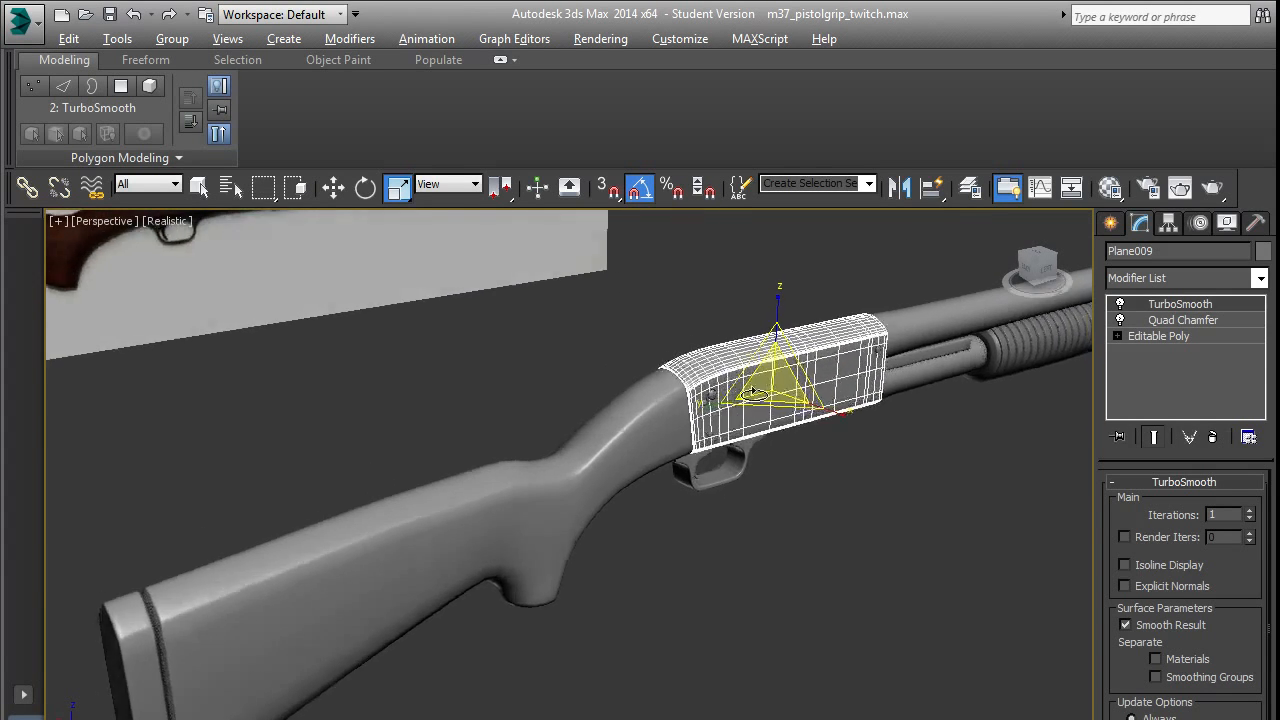
scroll(800, 480, down, 8)
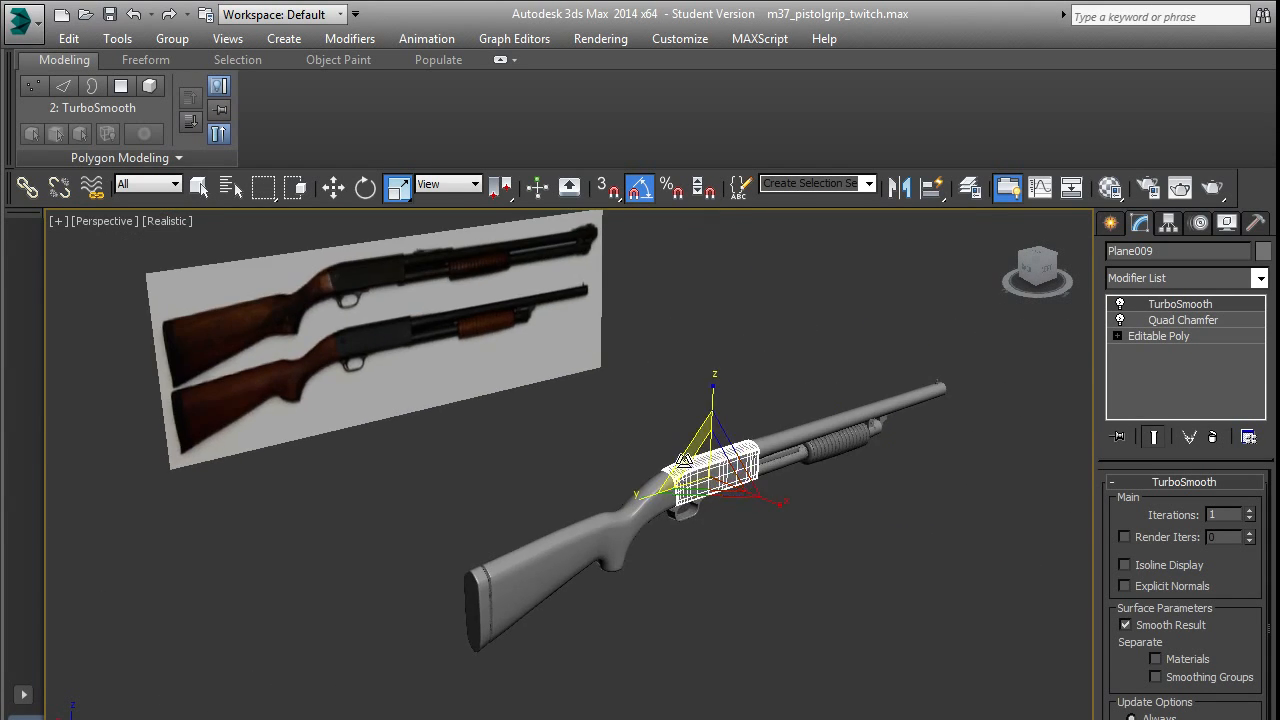
scroll(686, 462, up, 6)
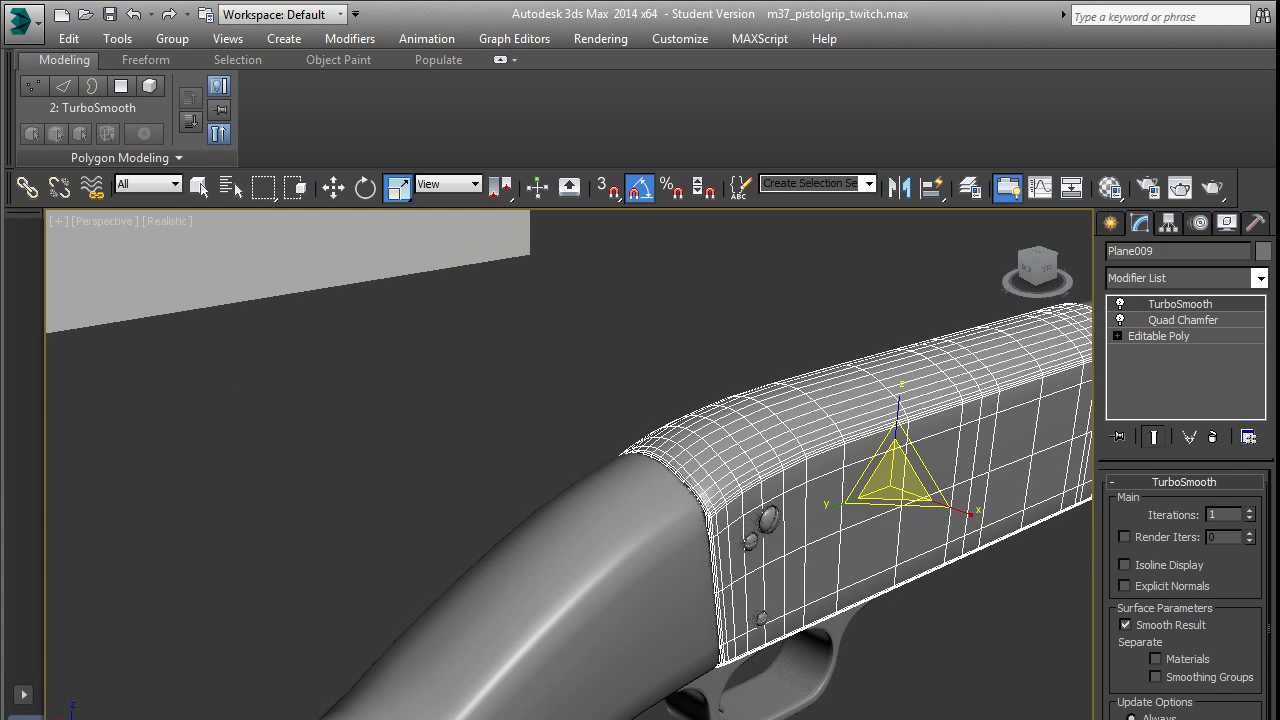
Switch to the Windows Live Photo Gallery reference photo and examine the receiver's screws and the stock joint close up.
key(alt+Tab)
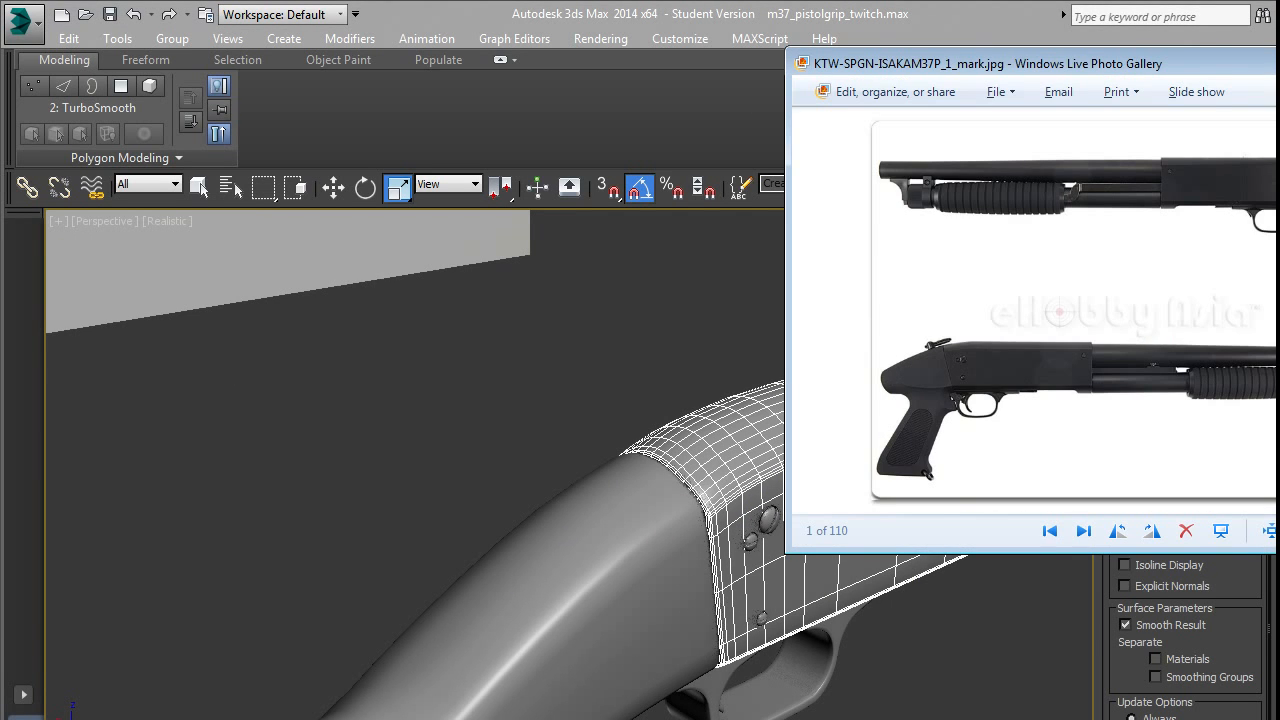
scroll(1051, 389, up, 2)
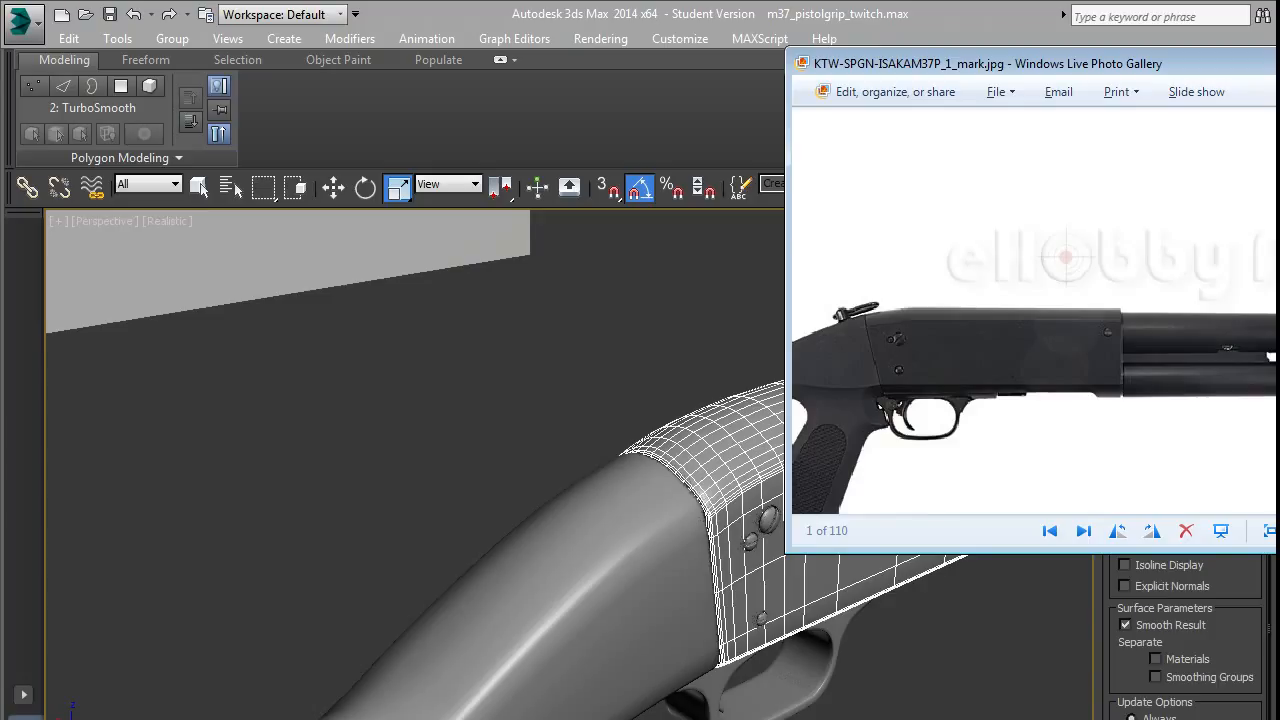
scroll(914, 352, up, 2)
drag(831, 297, 997, 334)
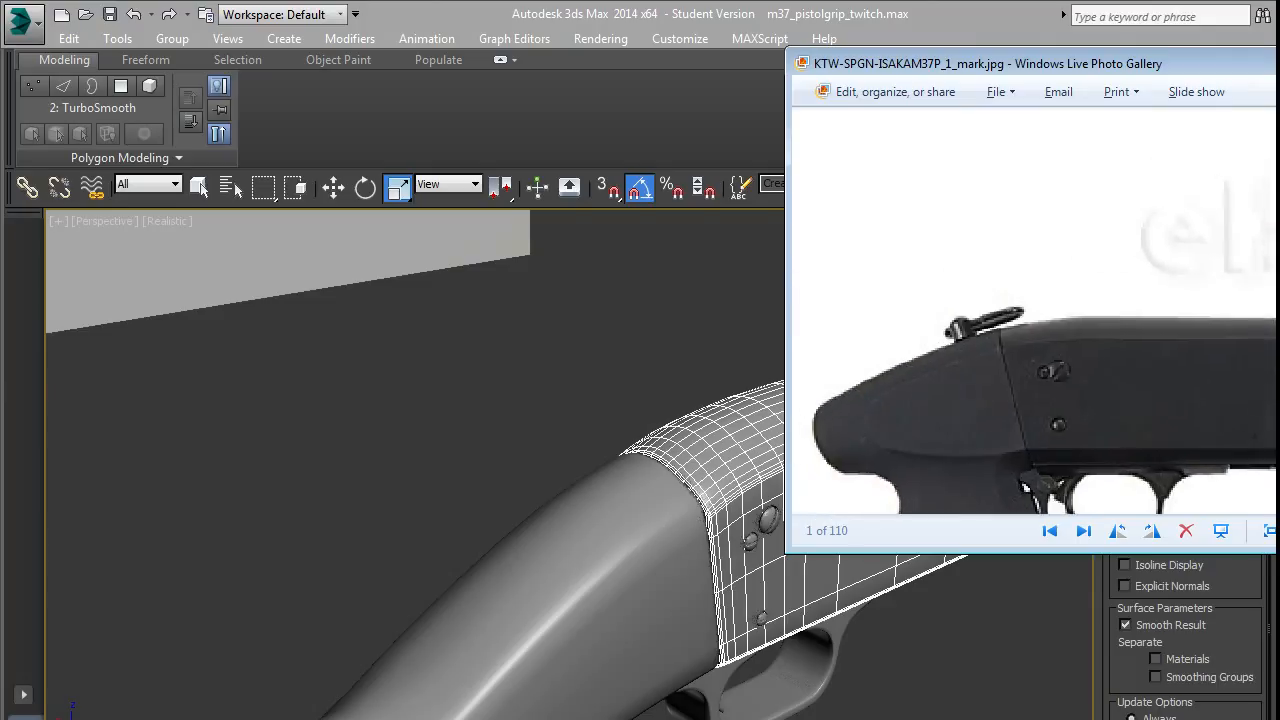
scroll(997, 334, up, 2)
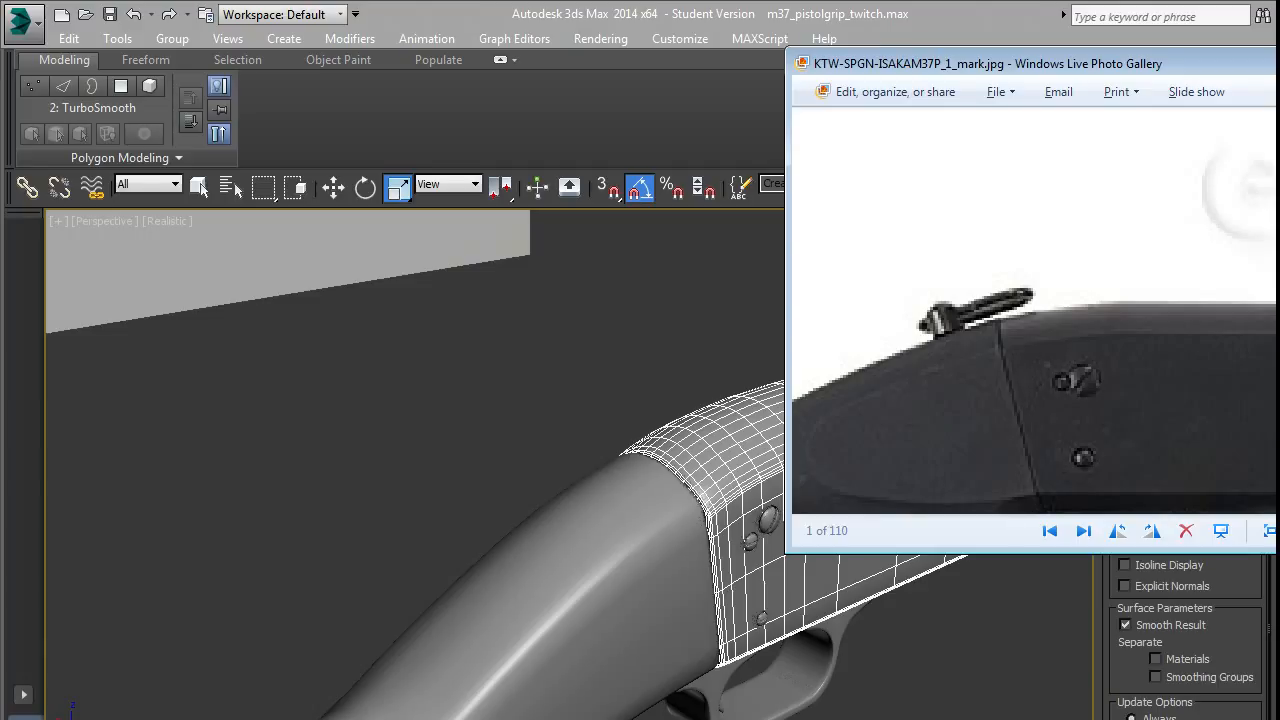
Return to 3ds Max and select the rings around the four slotted screws on the receiver's side.
middle_click(634, 491)
scroll(634, 492, down, 5)
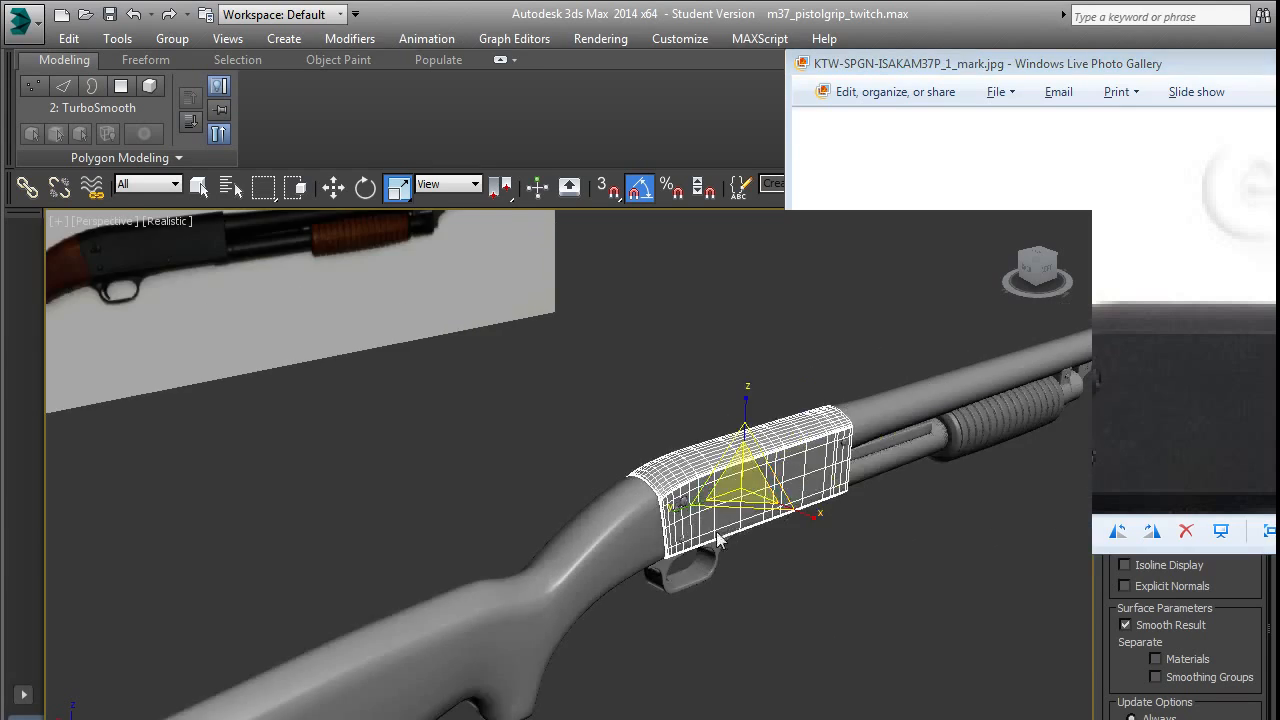
scroll(669, 505, up, 10)
click(798, 384)
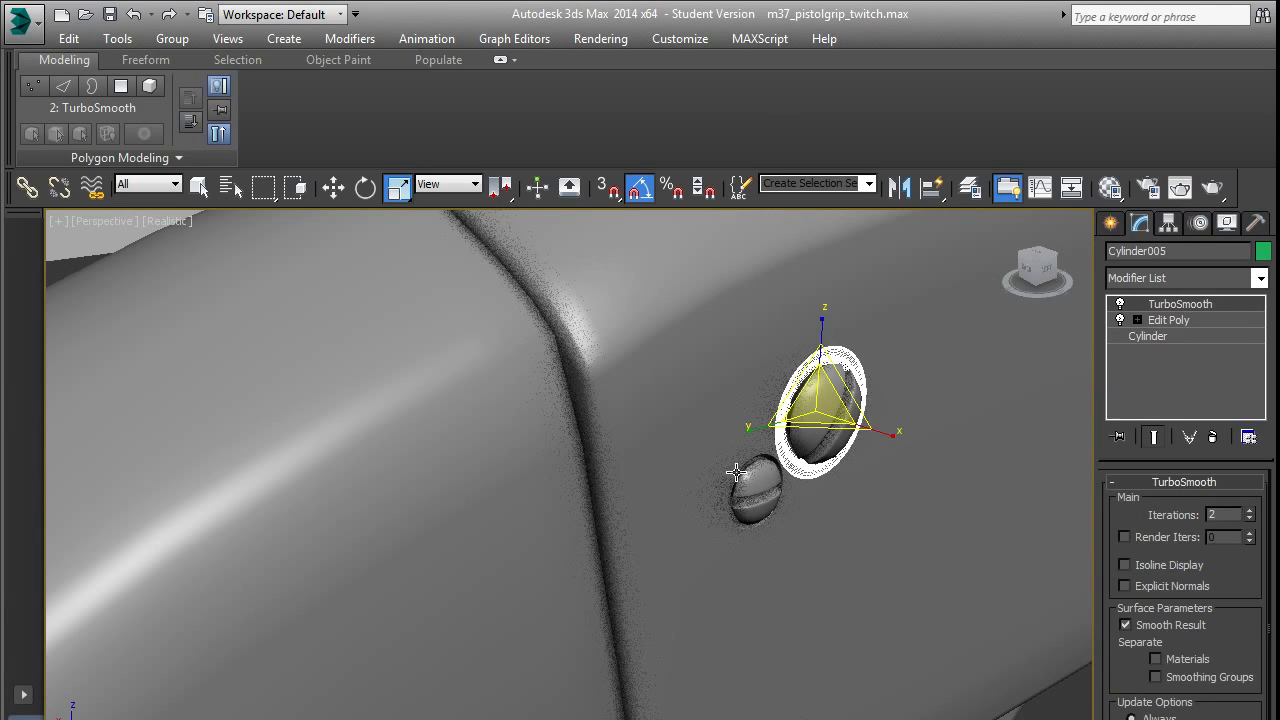
ctrl+click(737, 472)
scroll(689, 423, down, 6)
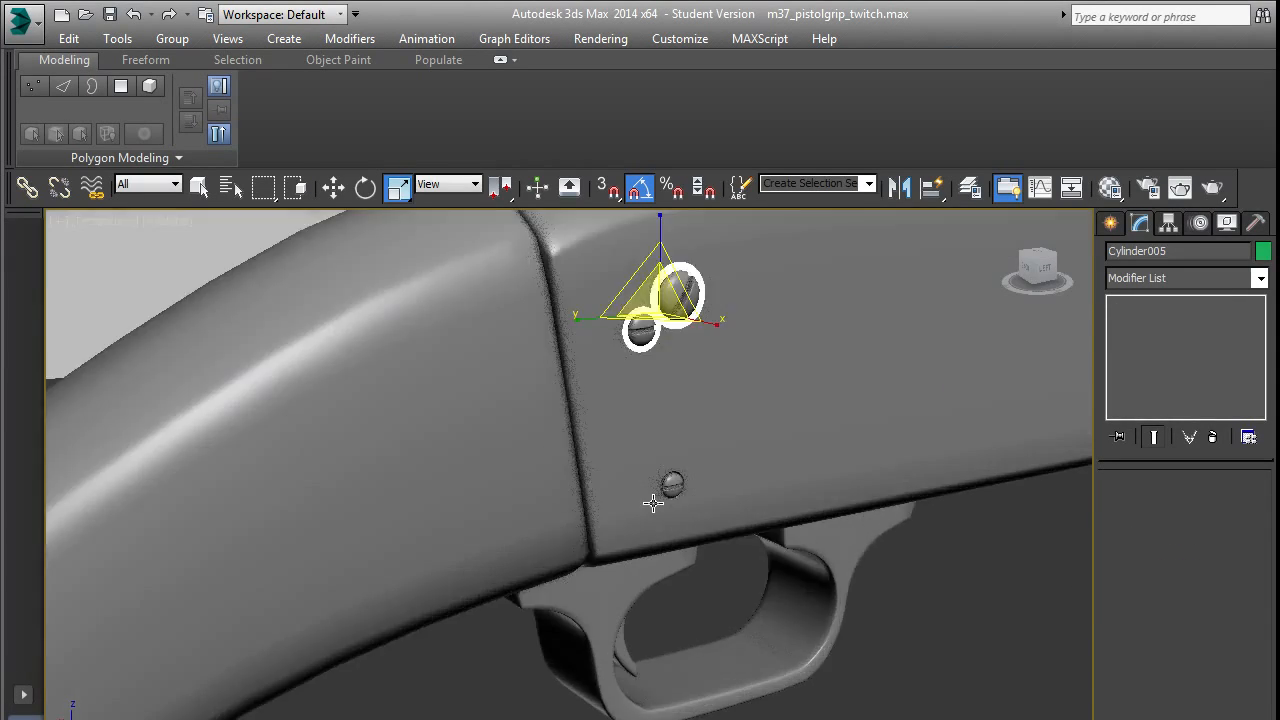
scroll(660, 490, up, 6)
ctrl+click(690, 446)
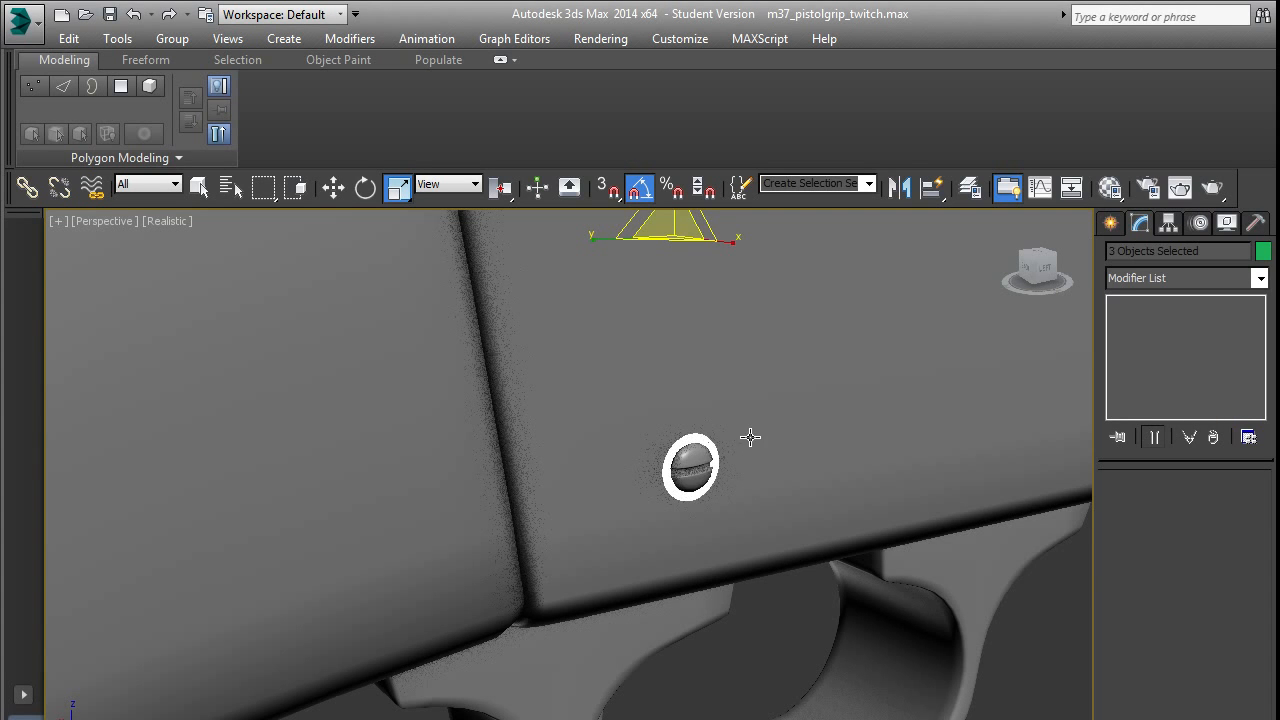
scroll(749, 437, down, 6)
scroll(587, 501, up, 10)
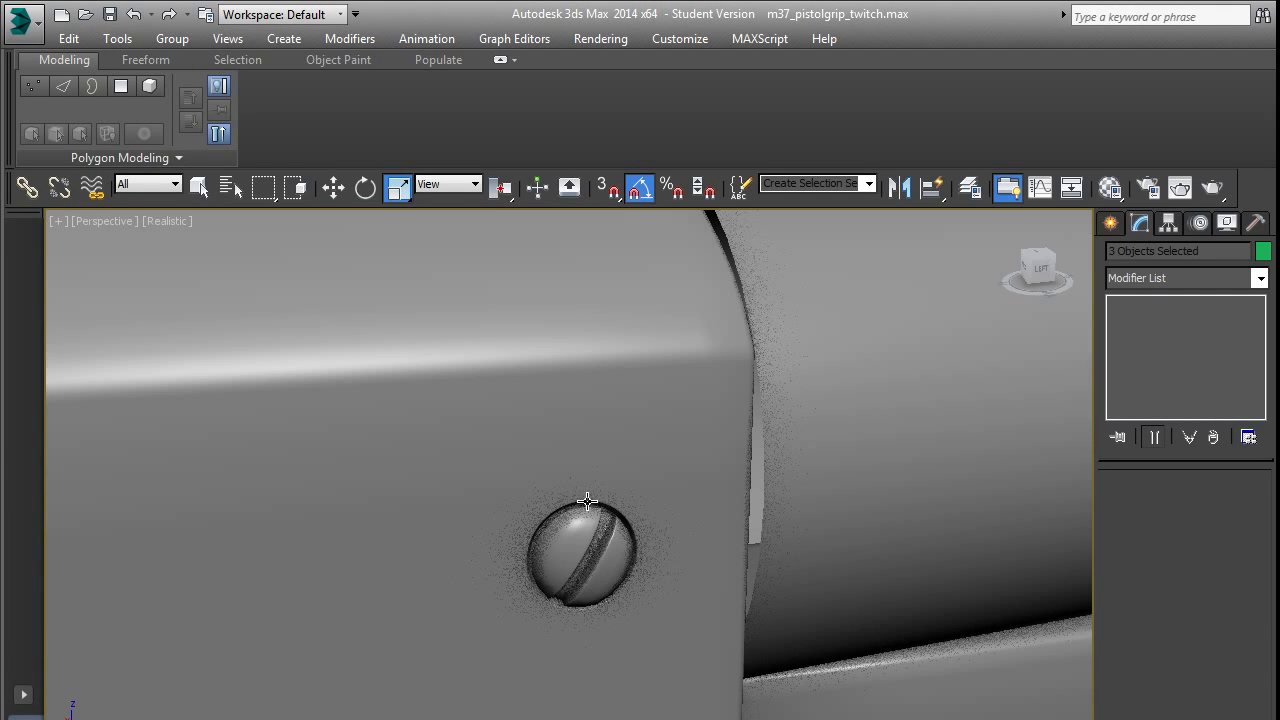
ctrl+click(587, 501)
scroll(809, 483, down, 8)
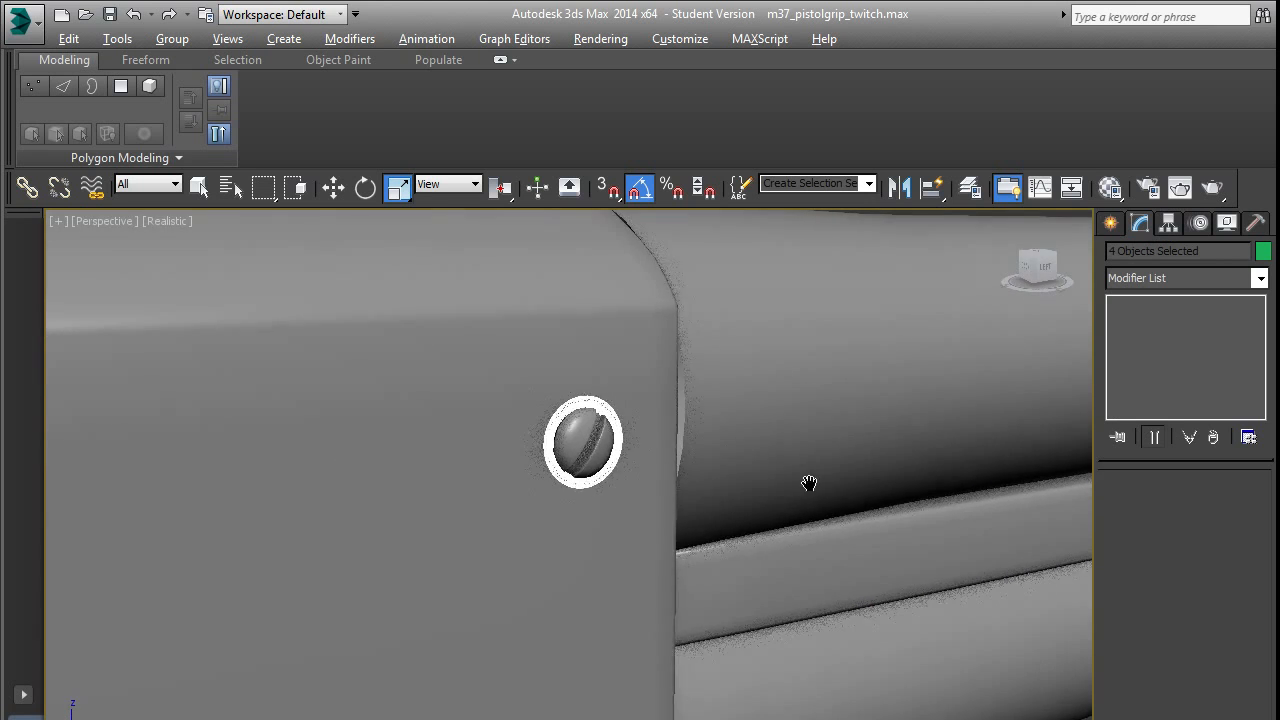
scroll(840, 516, up, 4)
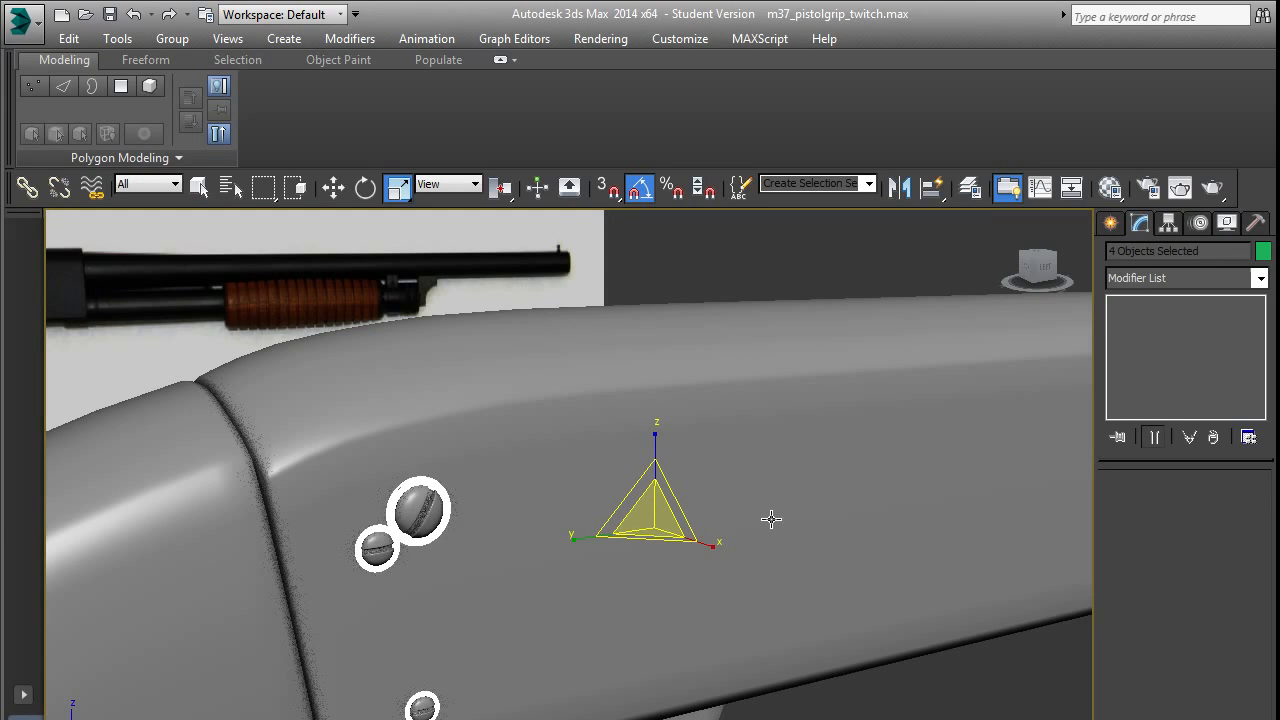
In the Left view, add the ring around the barrel band's screw to the selection and delete all five rings.
key(ctrl+d)
key(l)
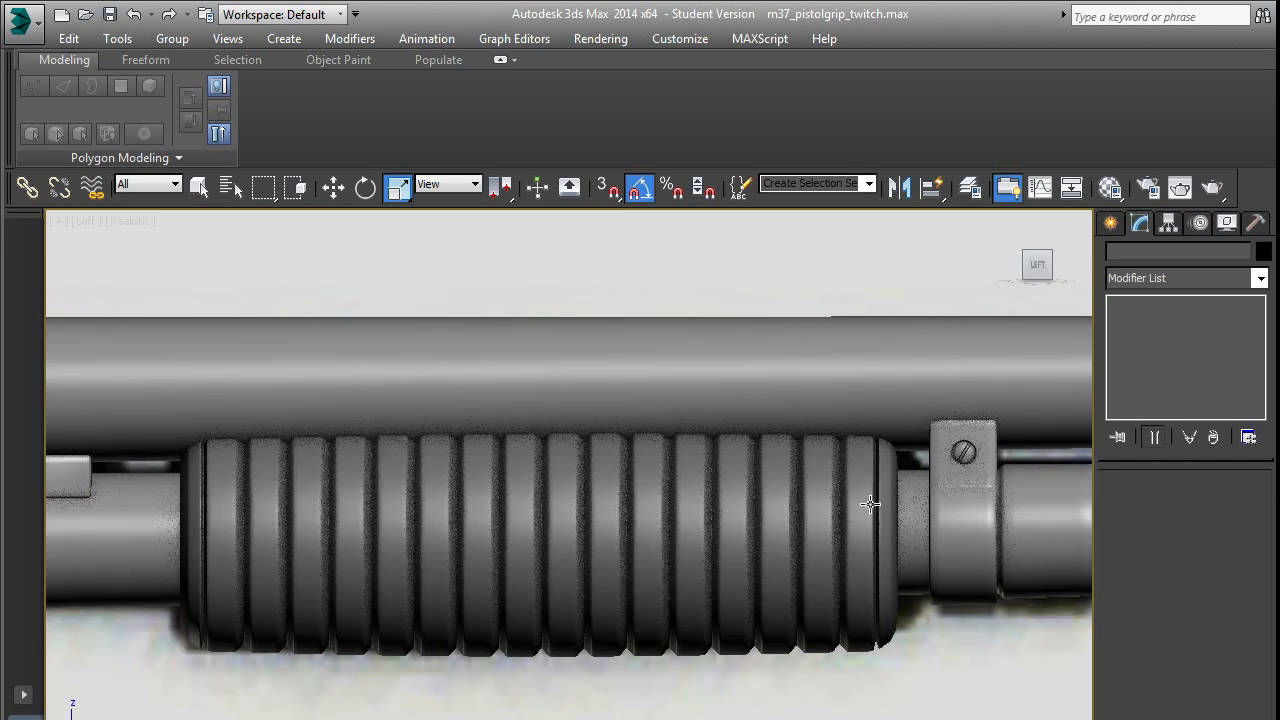
scroll(975, 470, up, 5)
click(972, 450)
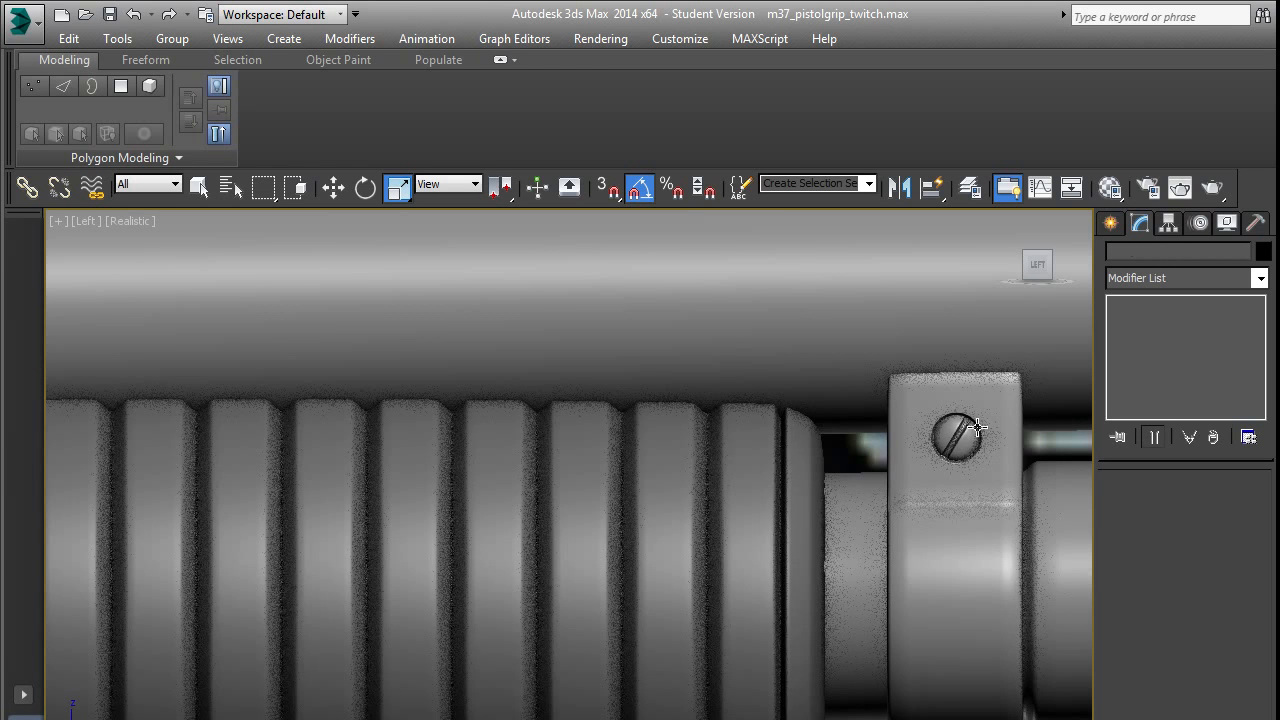
click(871, 443)
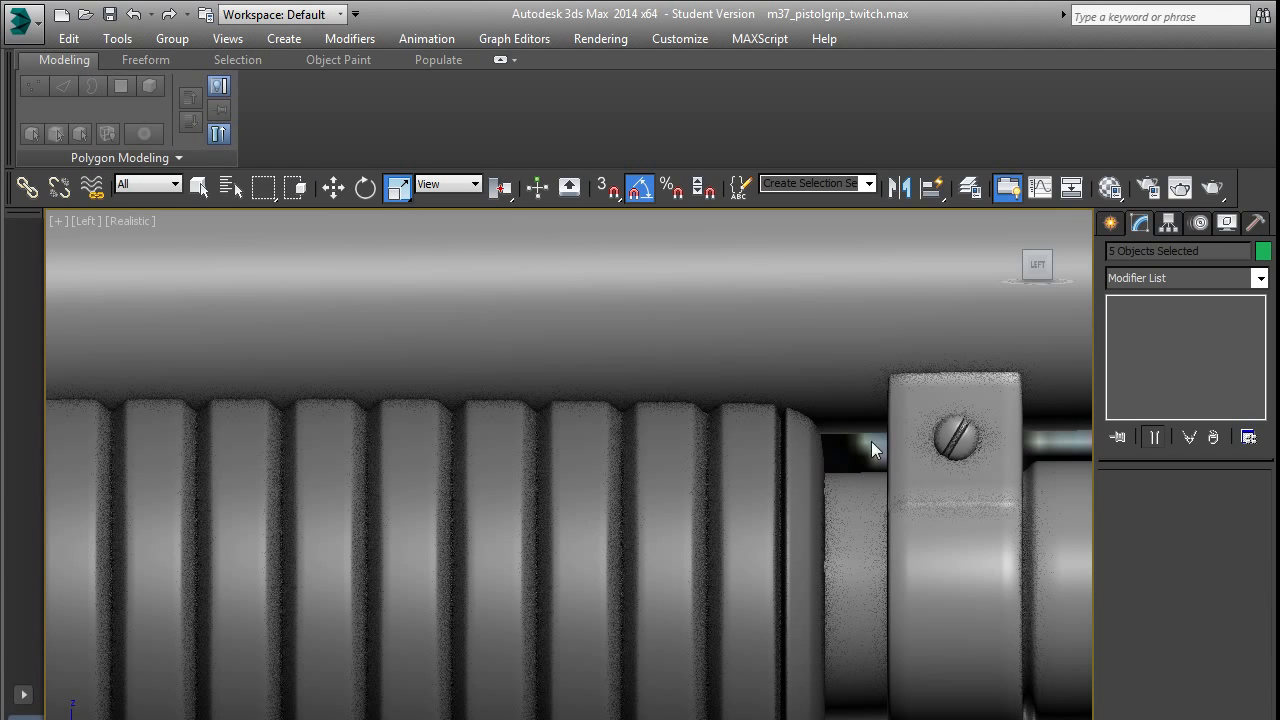
Examine the receiver's slotted screws without their rings, close up and from a distance in the Left view.
scroll(873, 445, down, 6)
middle_drag(220, 482, 578, 480)
middle_drag(110, 484, 578, 482)
scroll(278, 459, up, 3)
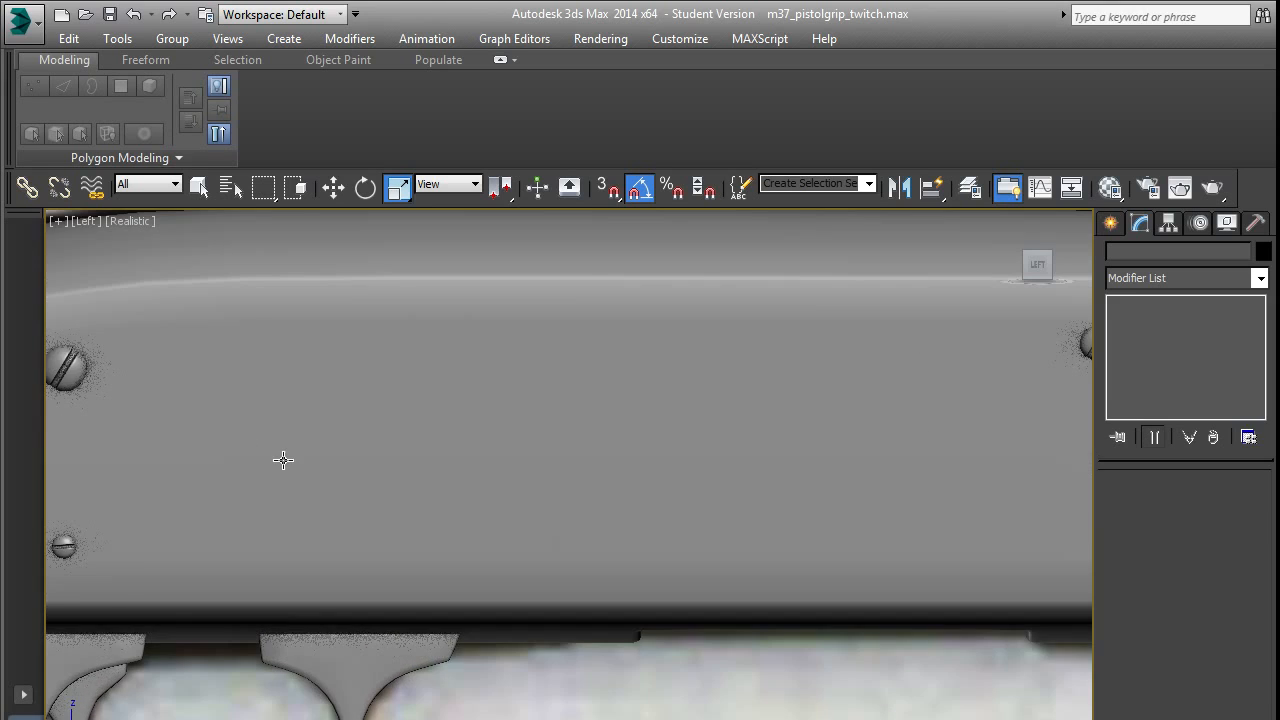
middle_drag(304, 451, 681, 454)
scroll(429, 390, up, 4)
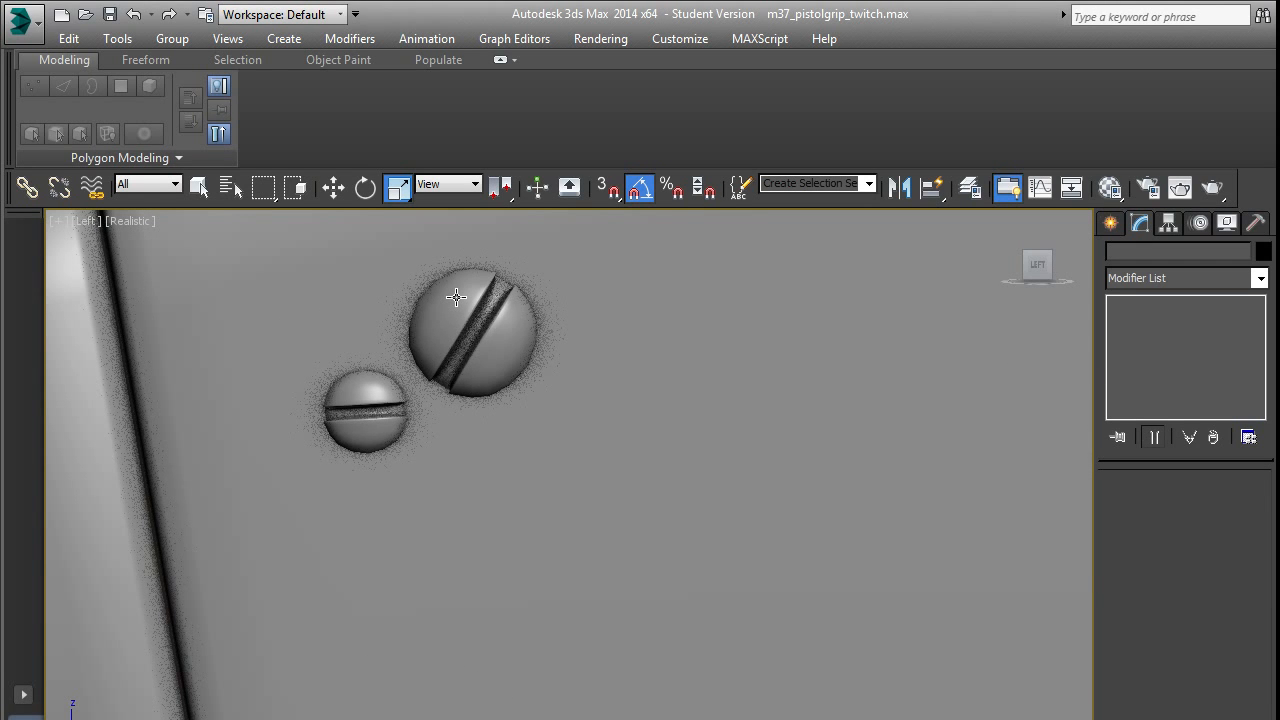
scroll(527, 350, down, 5)
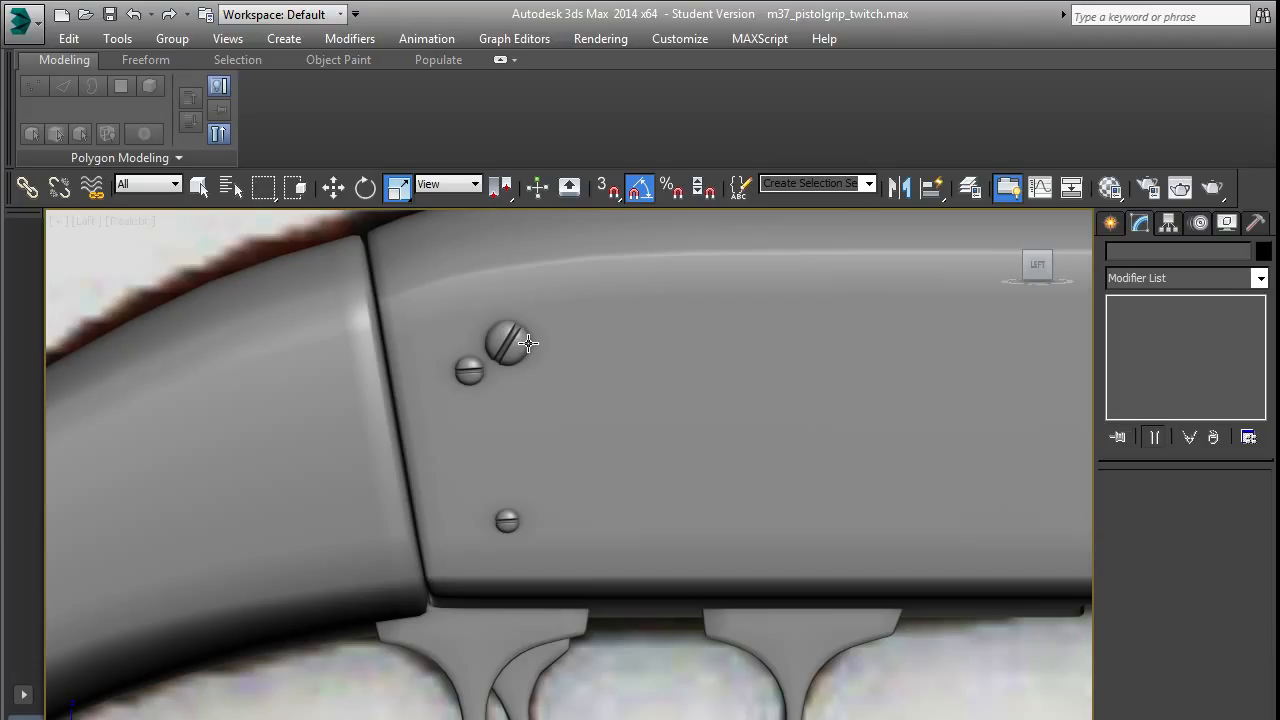
Undo the deletion of the five screw rings and clear the selection.
click(528, 343)
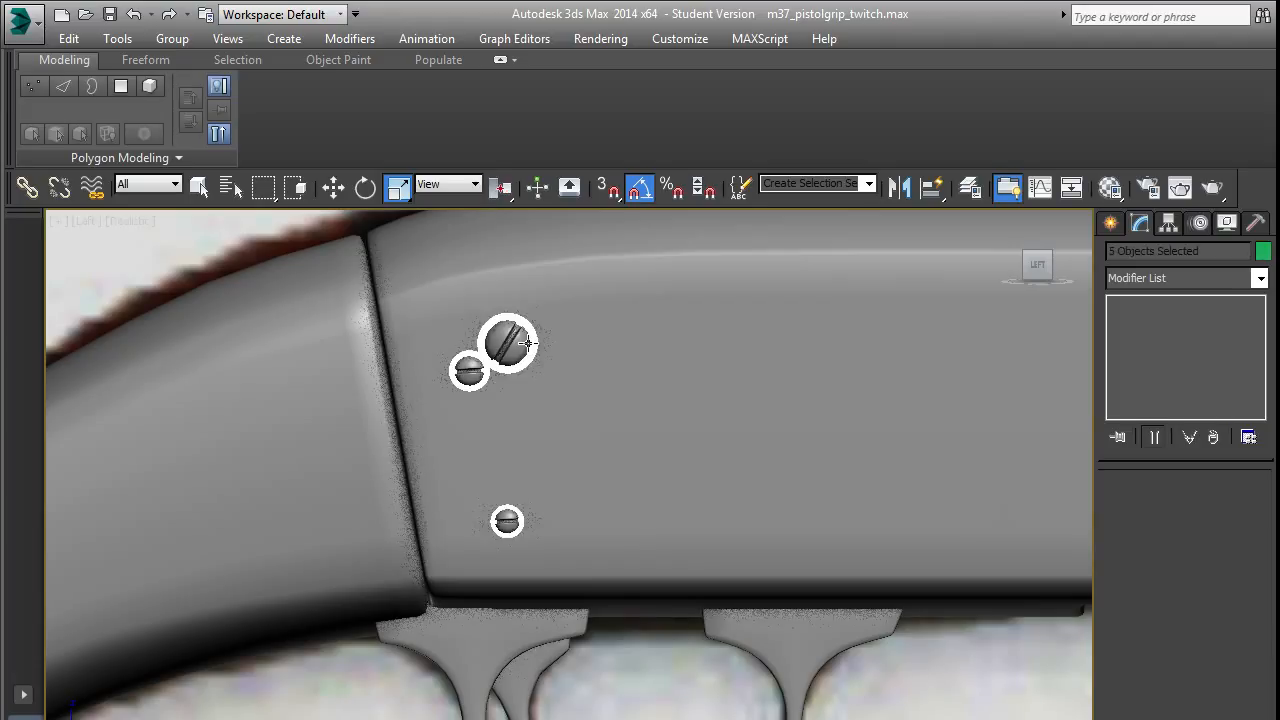
click(658, 690)
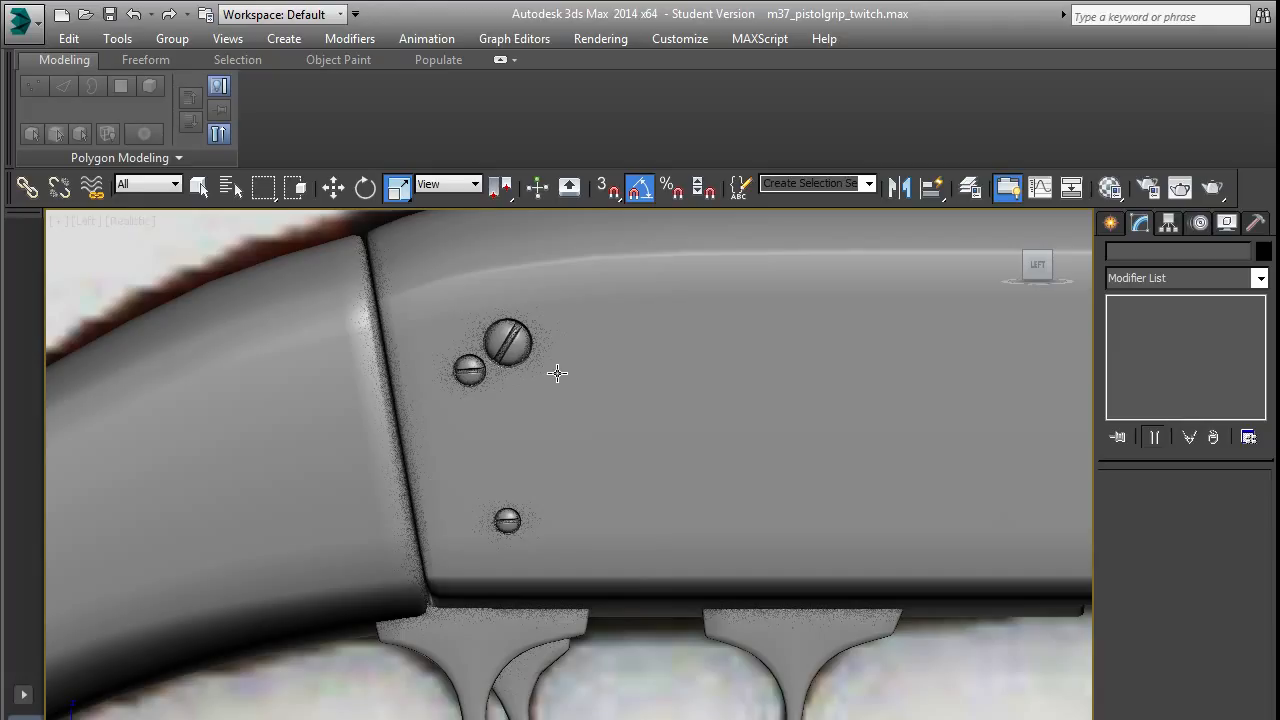
Examine the ringed screws close up and then the receiver's whole side with the stock joint in the Left view.
scroll(550, 362, up, 4)
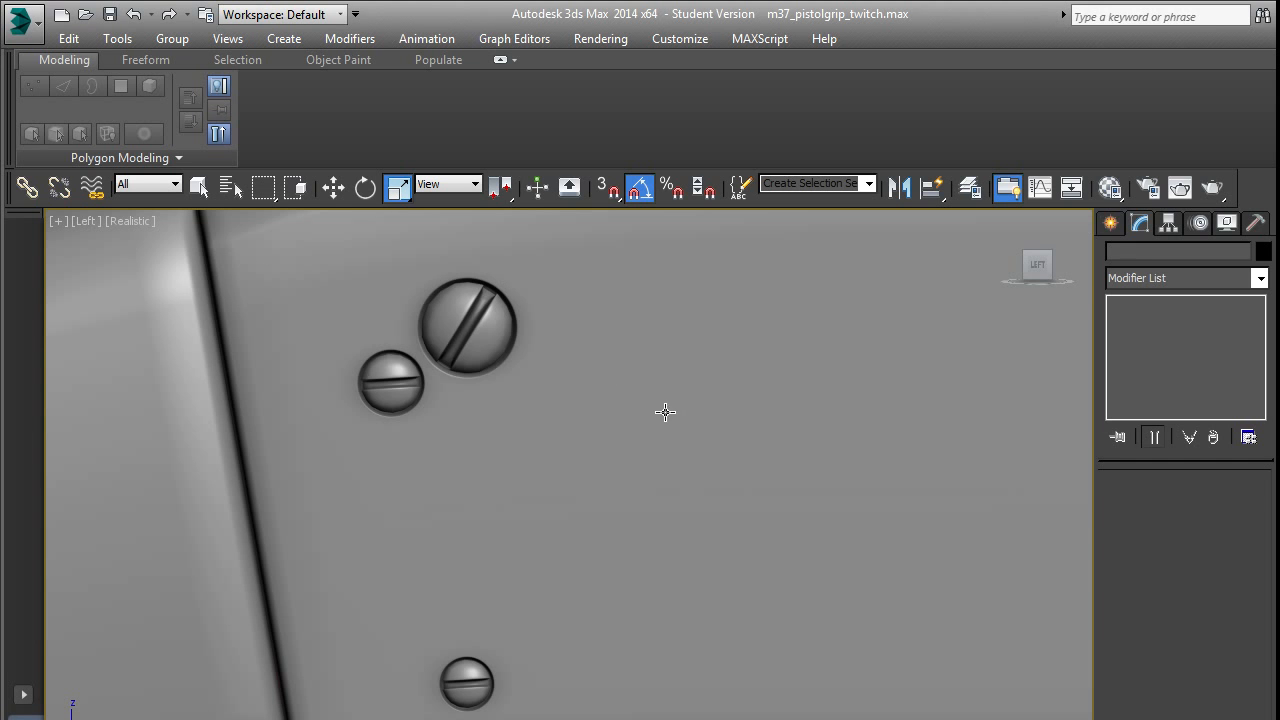
scroll(666, 420, down, 5)
scroll(707, 493, up, 1)
middle_drag(731, 475, 551, 517)
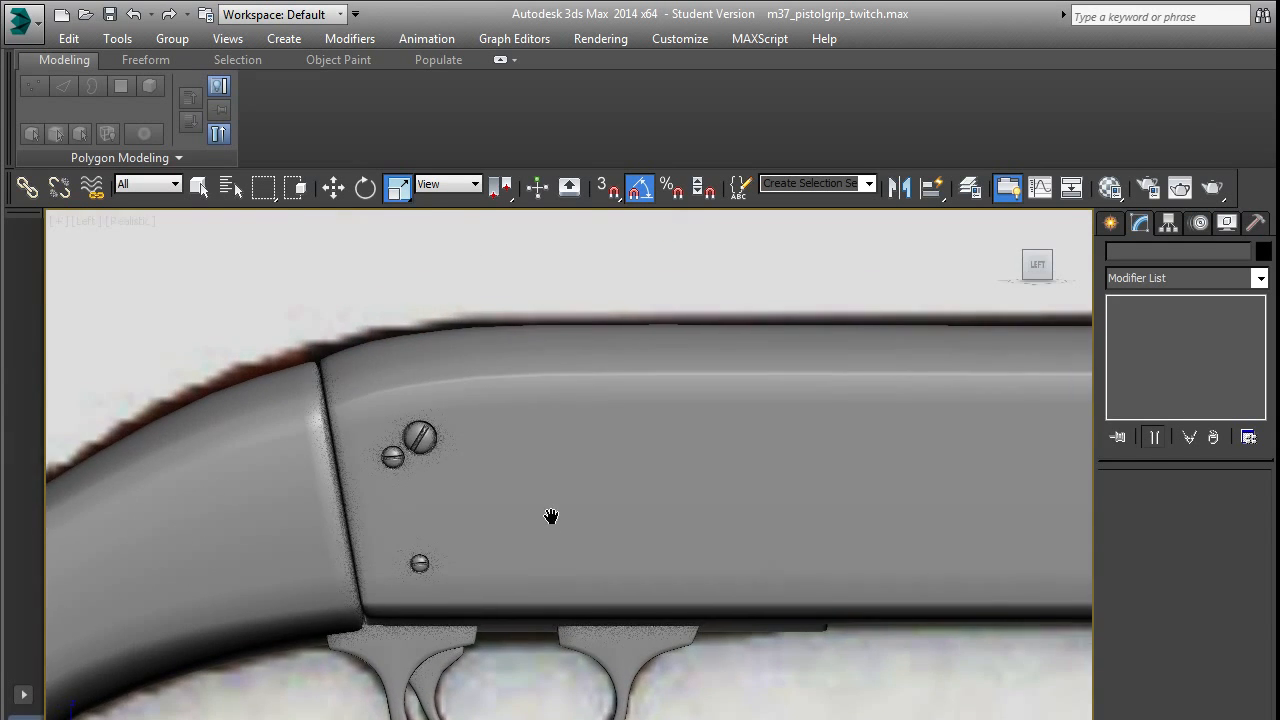
scroll(551, 516, down, 1)
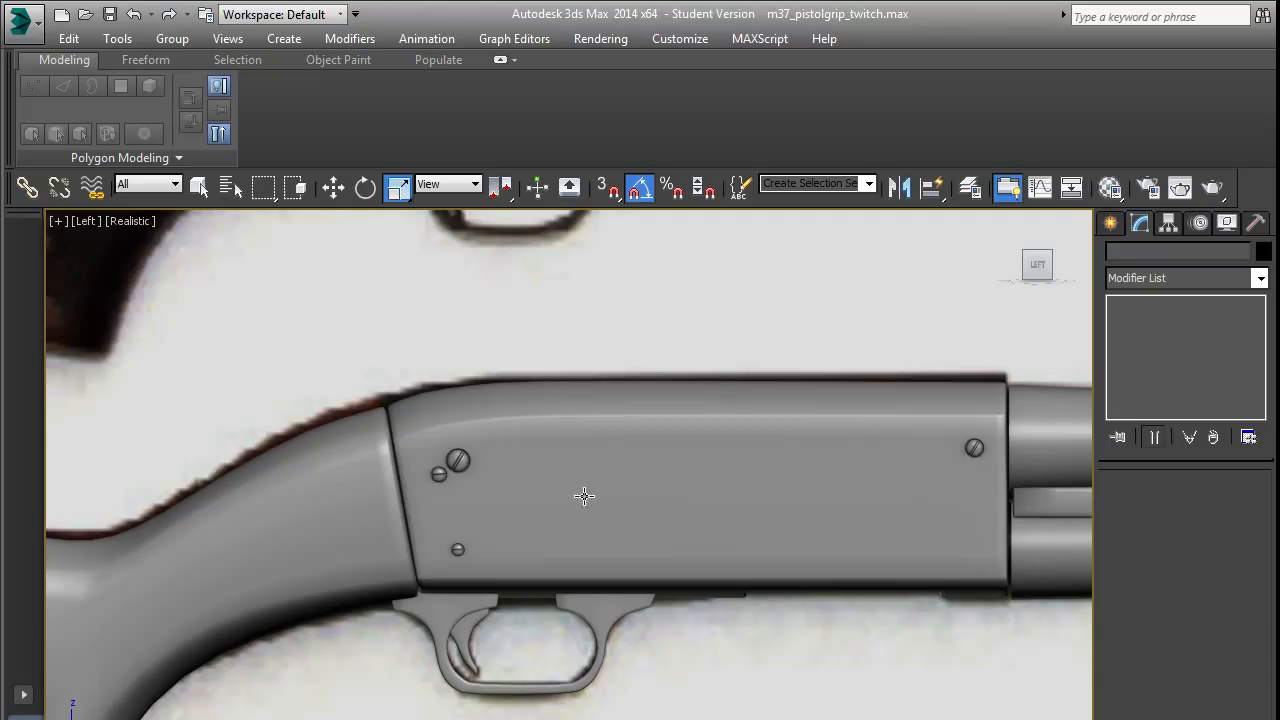
scroll(586, 495, down, 3)
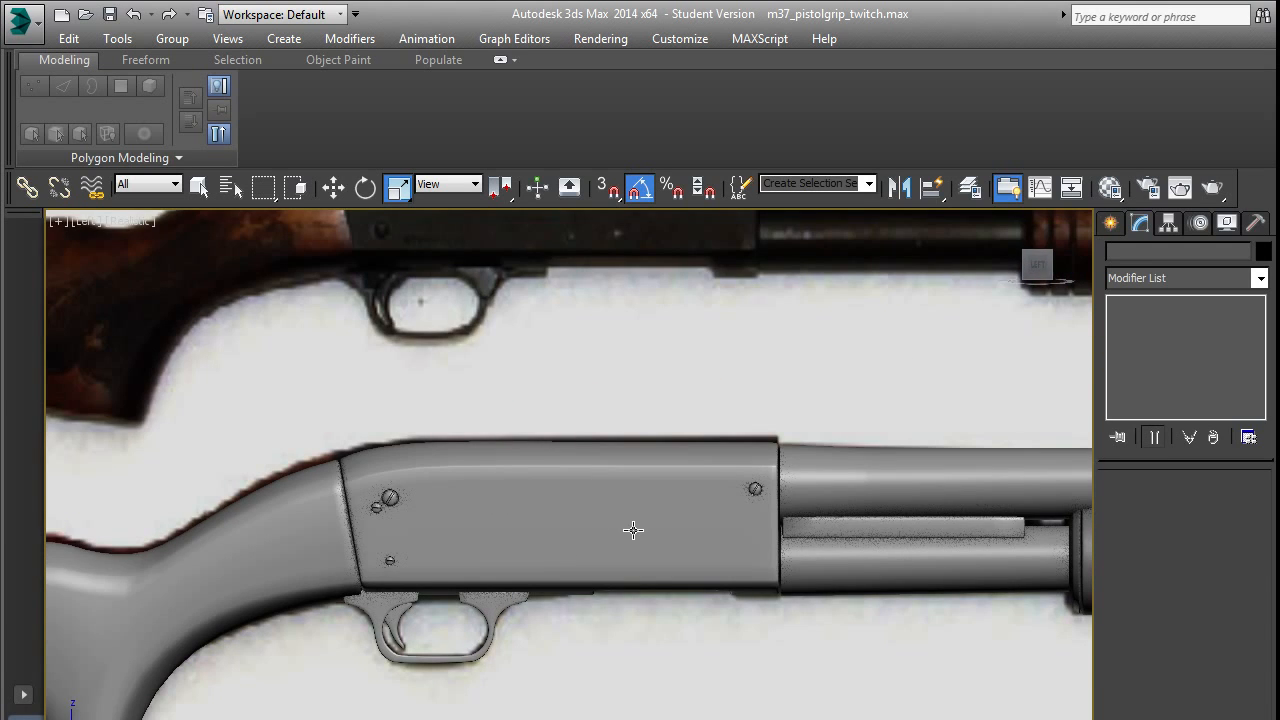
scroll(634, 520, up, 2)
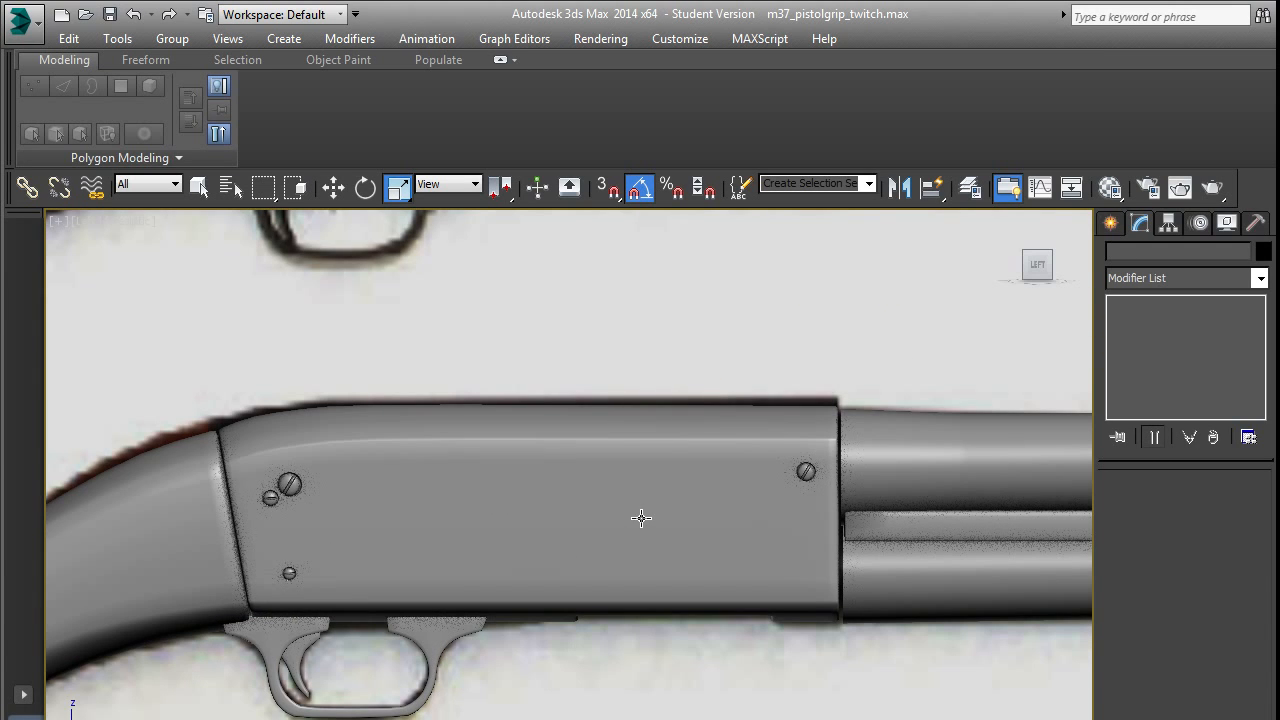
scroll(654, 508, up, 1)
scroll(655, 510, down, 1)
middle_drag(554, 509, 700, 517)
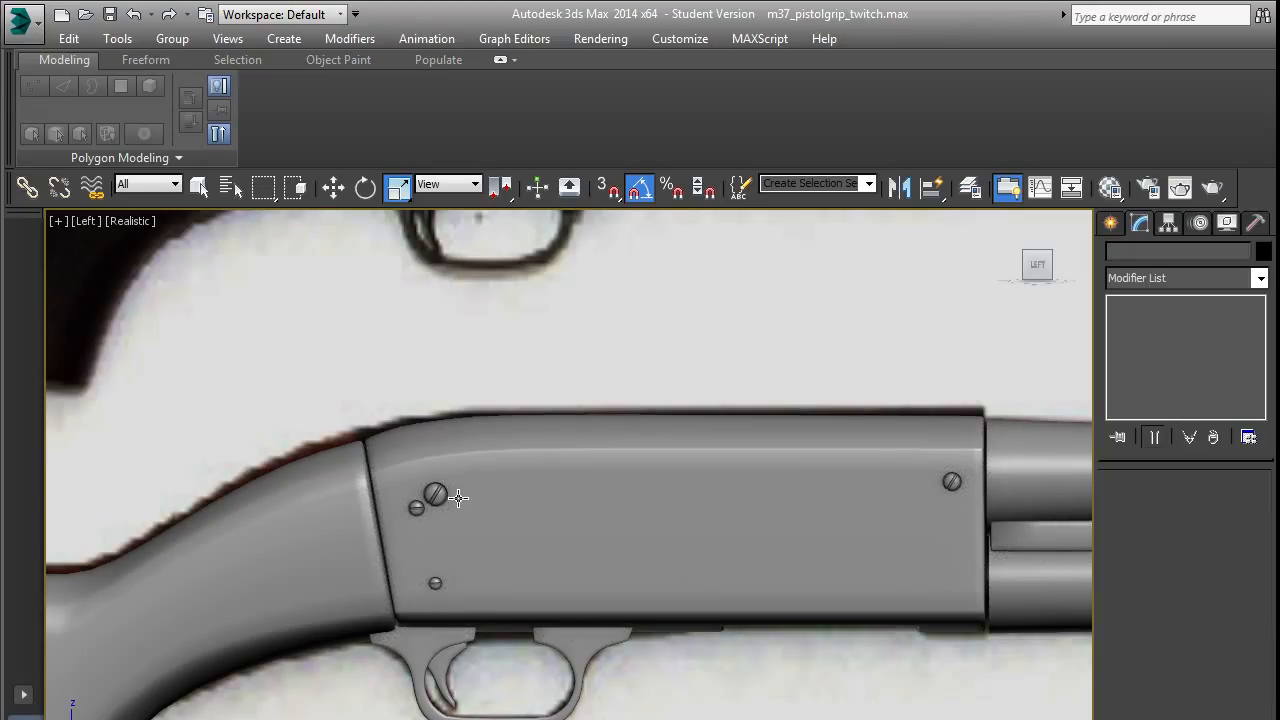
View the receiver and the stock joint from behind and from both sides in the Perspective view.
key(p)
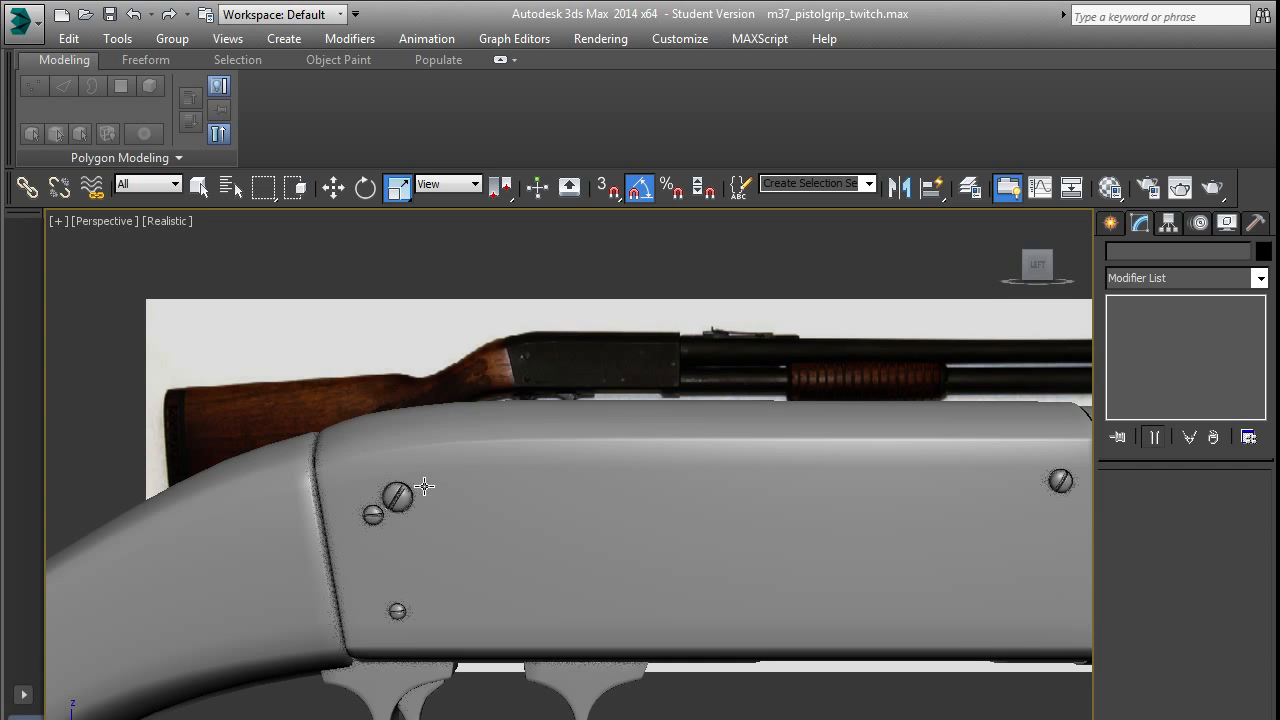
alt+middle_drag(441, 486, 686, 543)
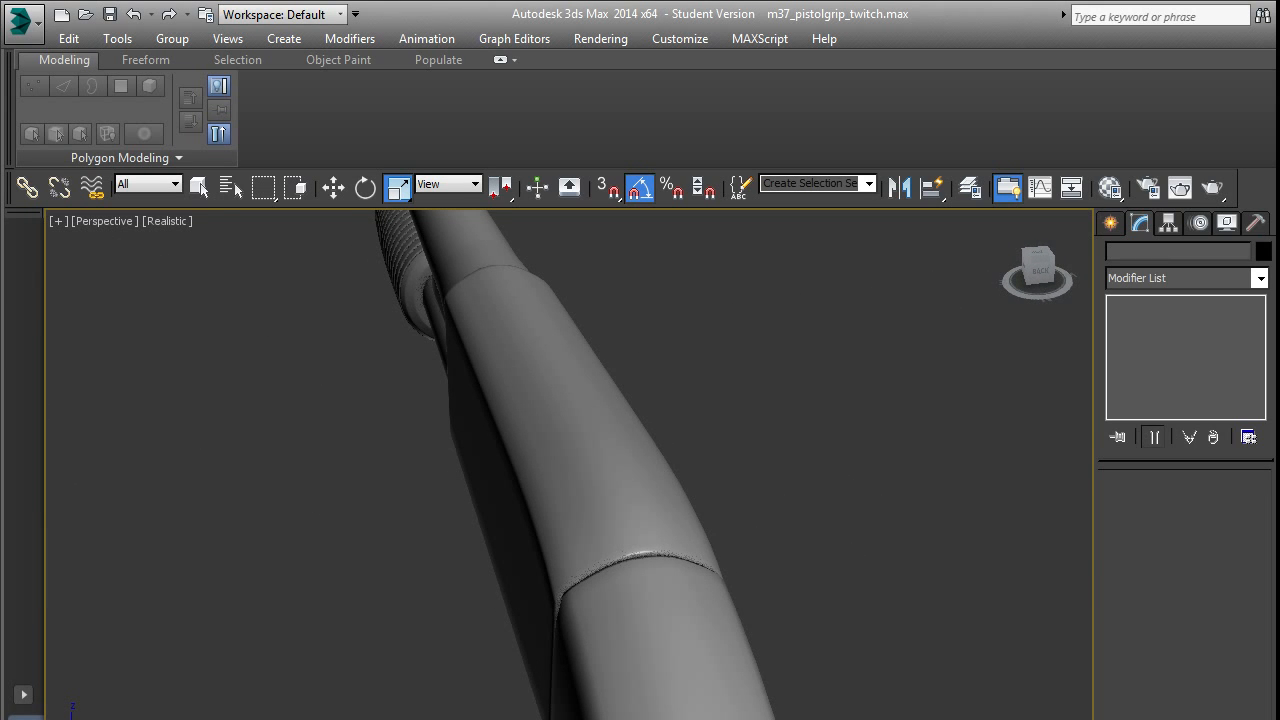
alt+middle_drag(671, 551, 606, 524)
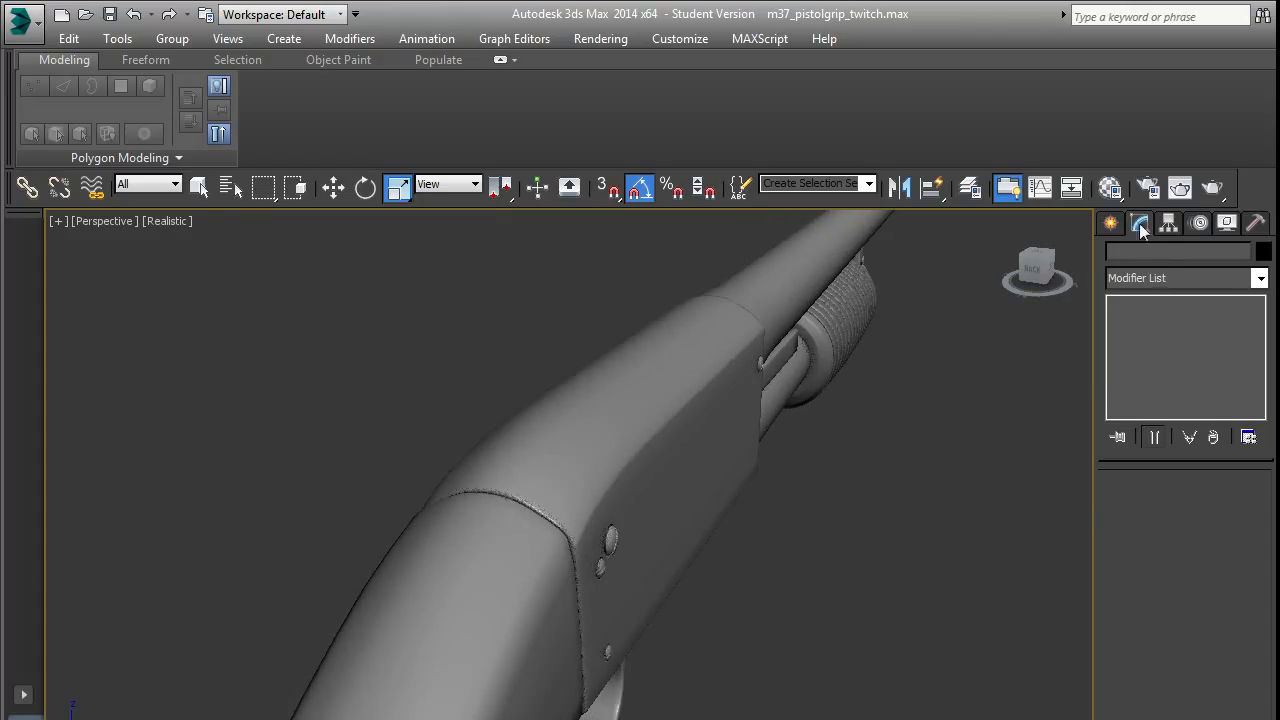
Try to draw a cylinder beside the stock joint with AutoGrid turned off.
click(1111, 222)
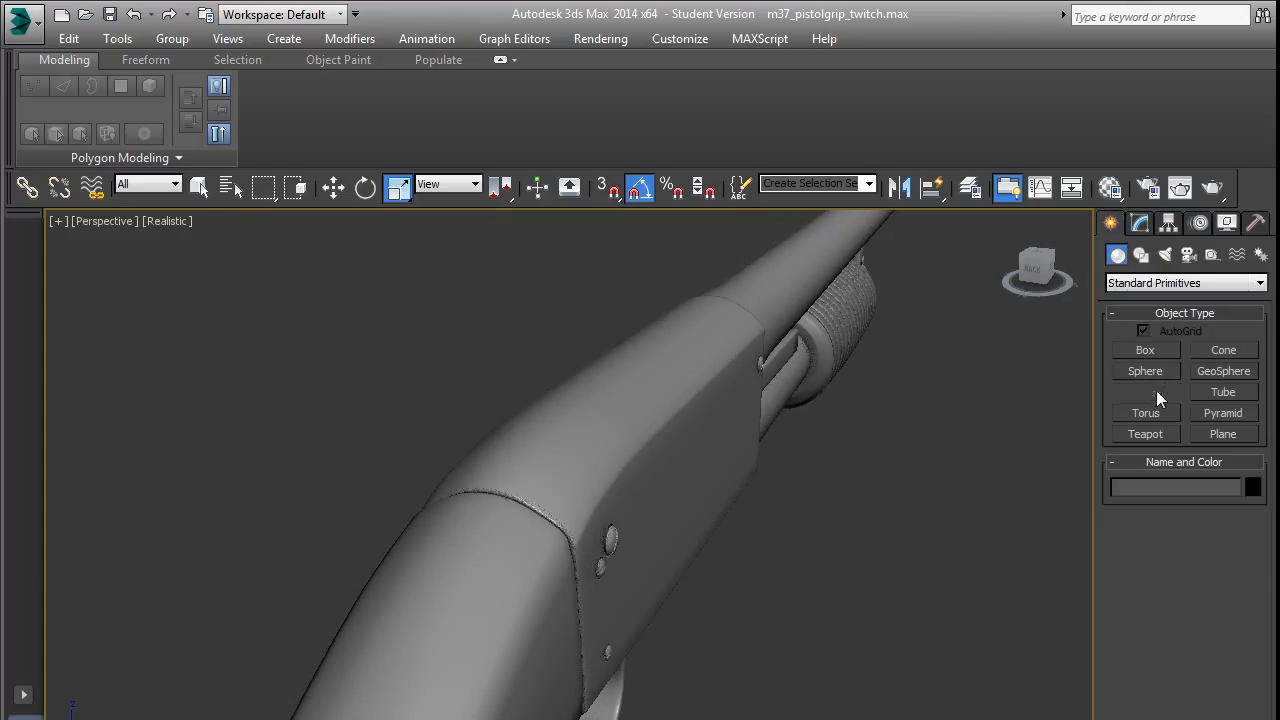
click(1154, 392)
middle_drag(414, 571, 631, 523)
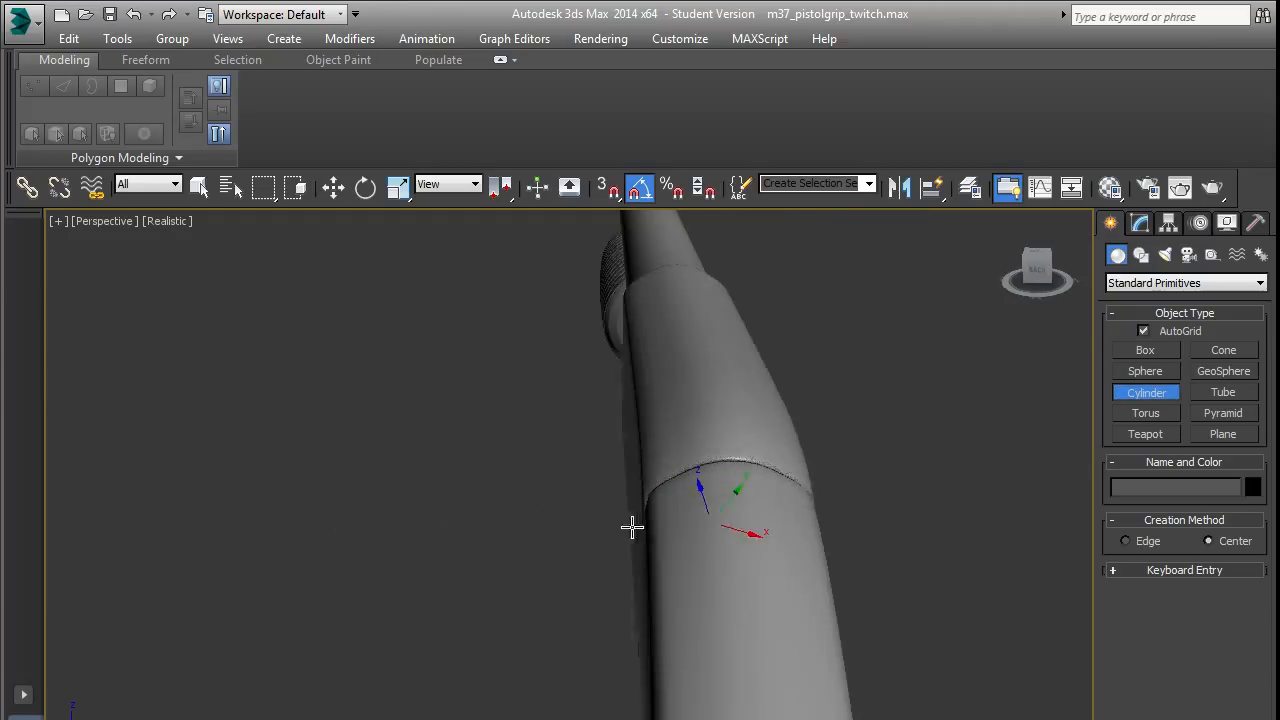
click(1144, 331)
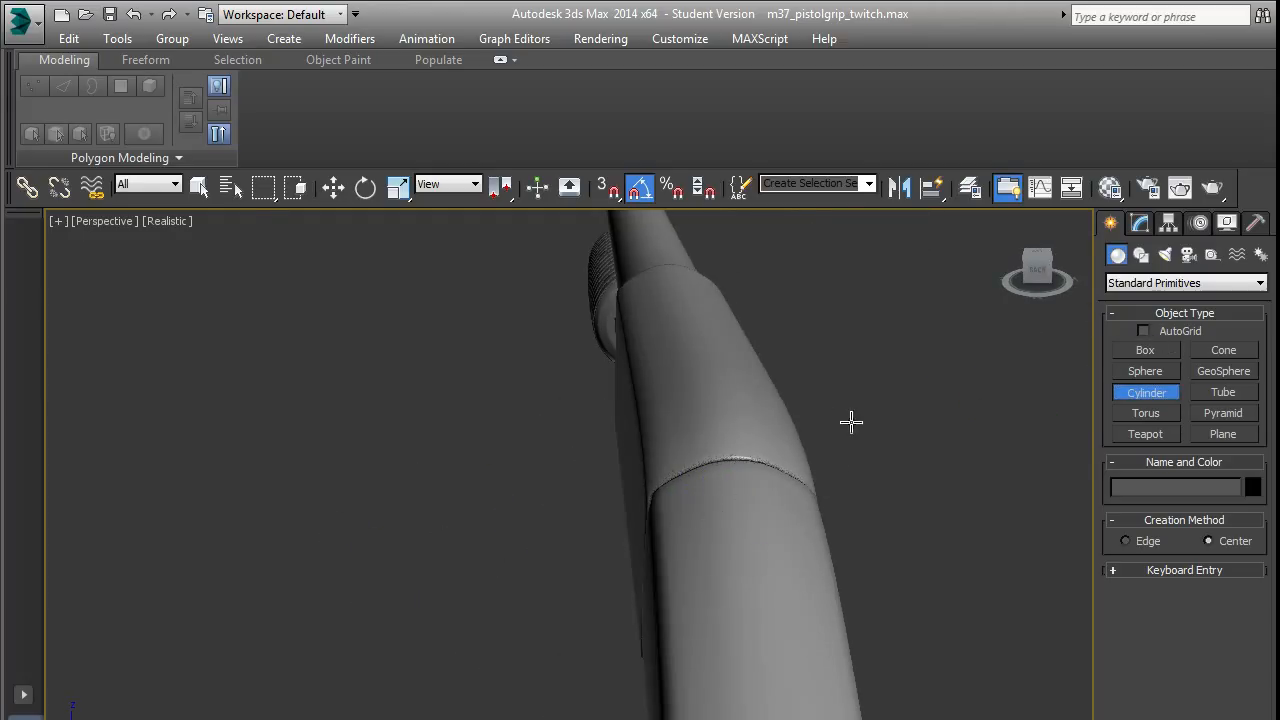
scroll(851, 422, down, 5)
drag(758, 453, 820, 457)
right_click(820, 457)
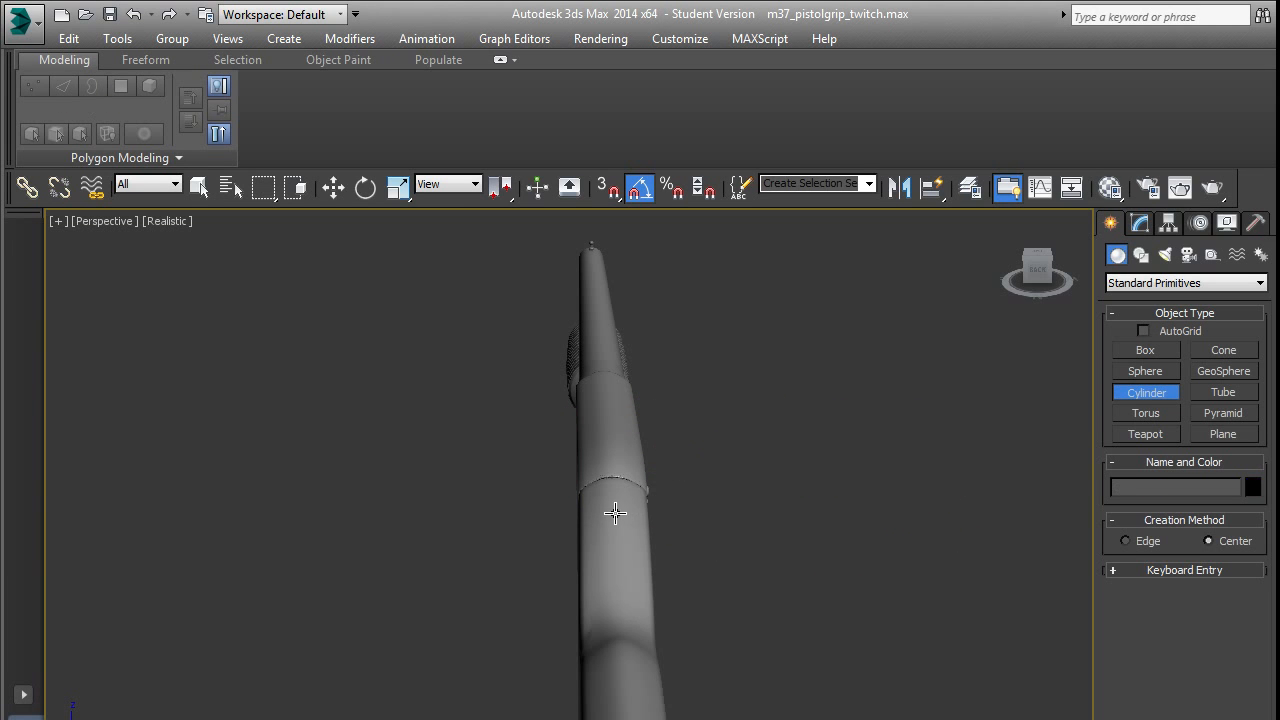
Turn AutoGrid back on and try to draw a cylinder directly on the stock's surface near the receiver joint.
scroll(614, 513, up, 4)
alt+middle_drag(613, 514, 655, 508)
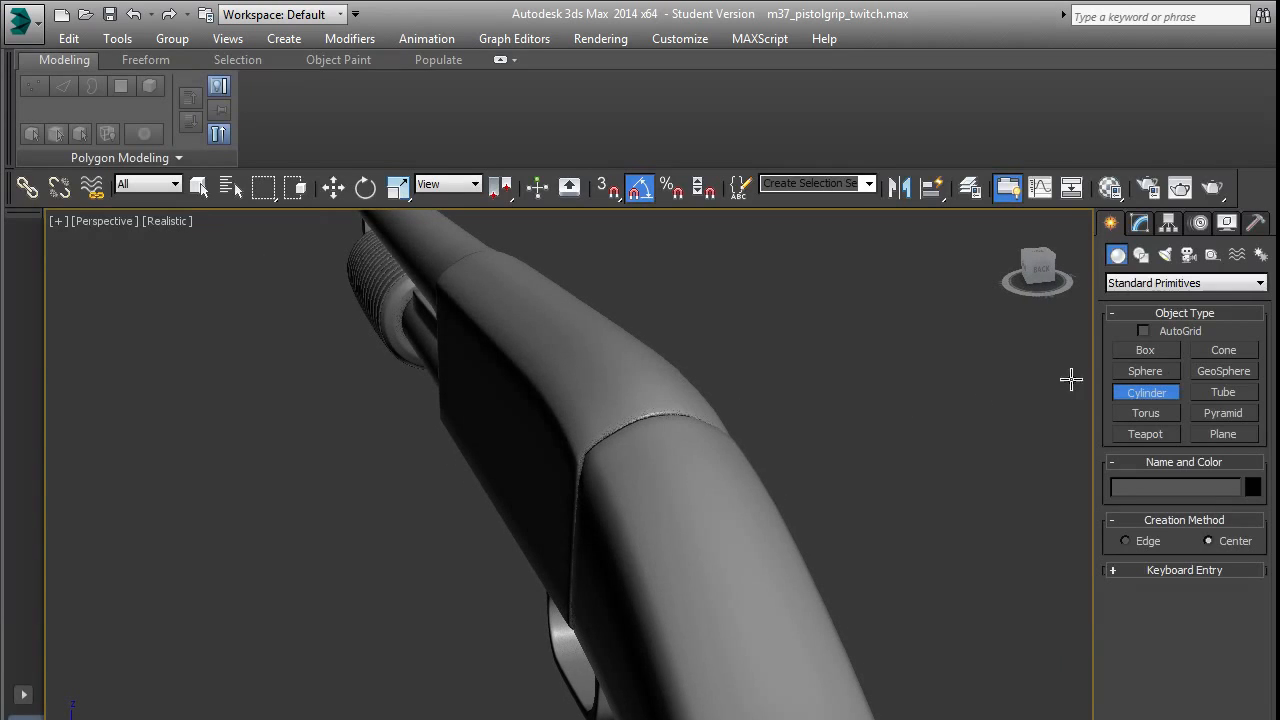
click(1143, 331)
mouse_move(626, 467)
mouse_down()
mouse_move(612, 445)
mouse_move(632, 451)
mouse_up()
right_click(632, 450)
Check the Windows Live Photo Gallery reference photo, return to 3ds Max, leave the Cylinder tool and view the whole shotgun.
key(alt+Tab)
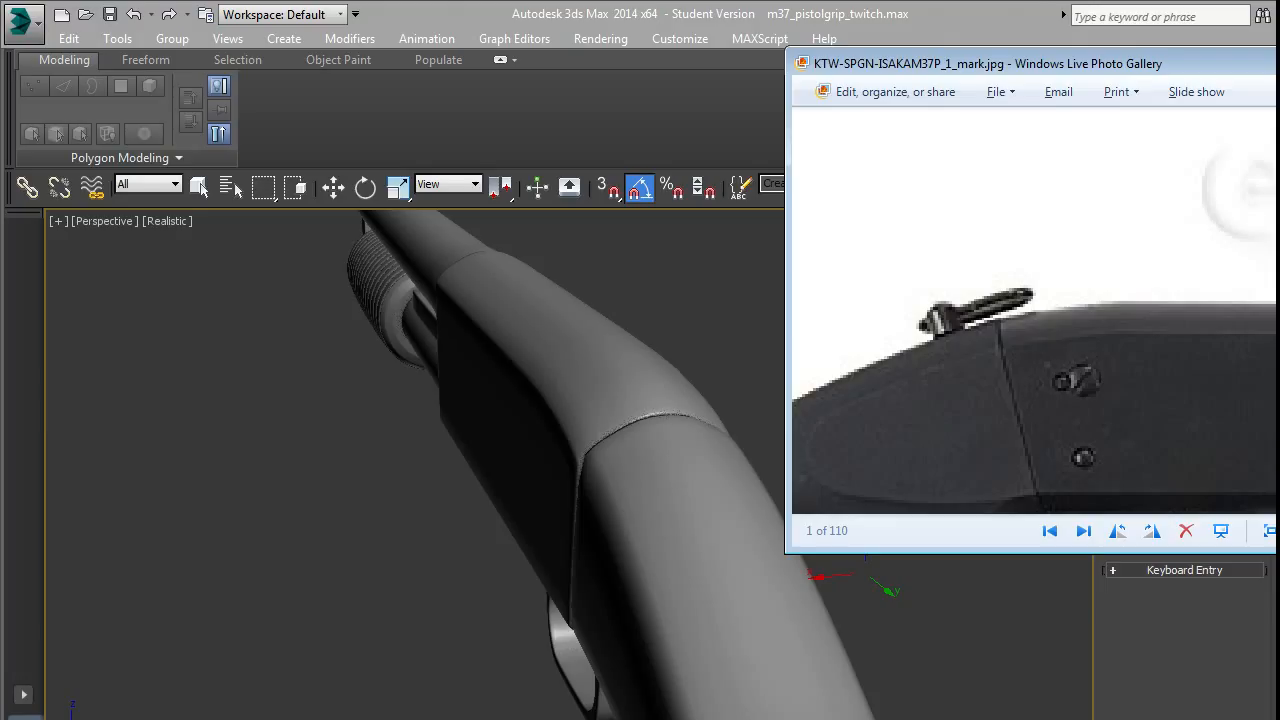
key(alt+Tab)
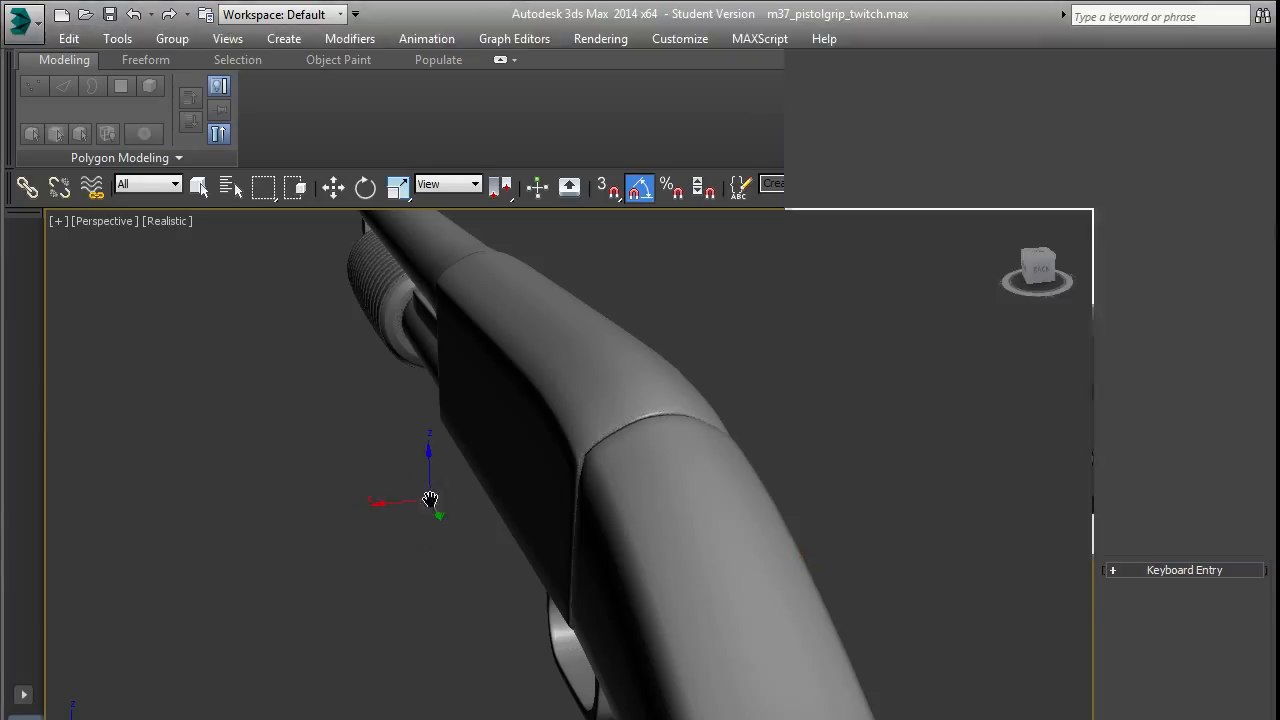
alt+middle_drag(563, 489, 449, 491)
scroll(449, 491, down, 5)
right_click(584, 543)
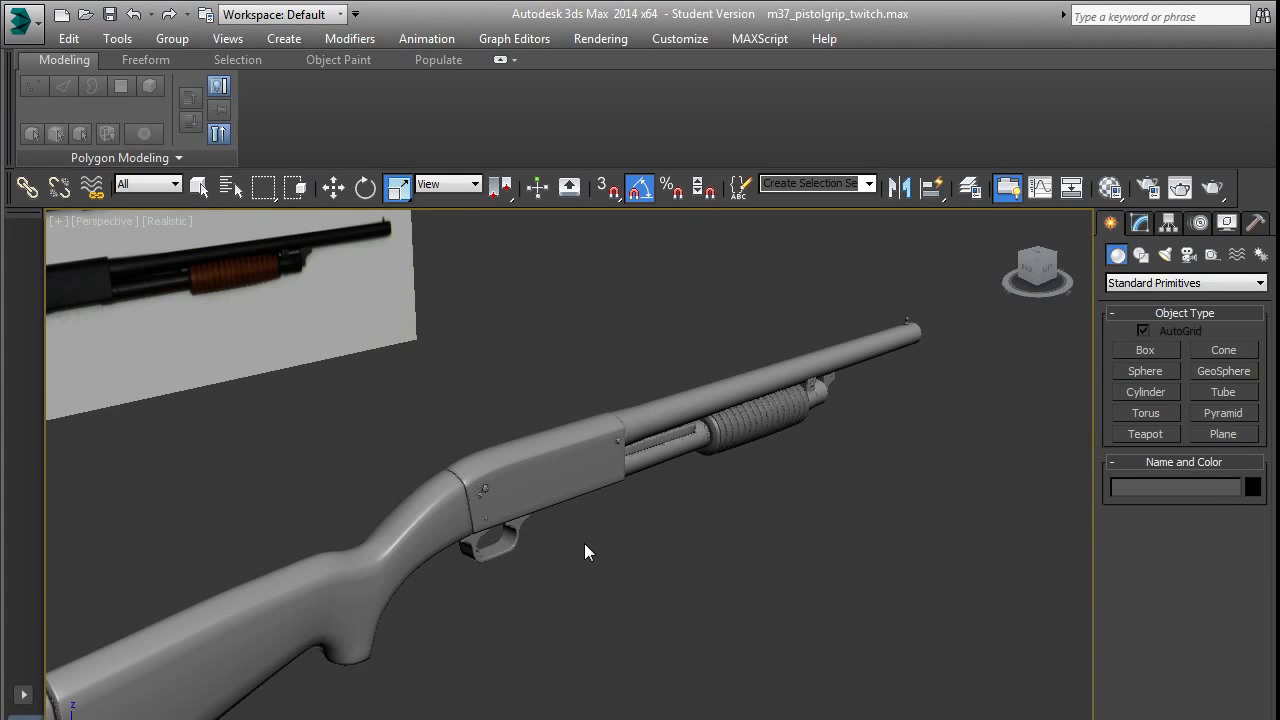
Try removing the stock, undo its removal, and bring the hidden pistol grip and its reference image into view.
middle_drag(584, 543, 628, 544)
click(490, 545)
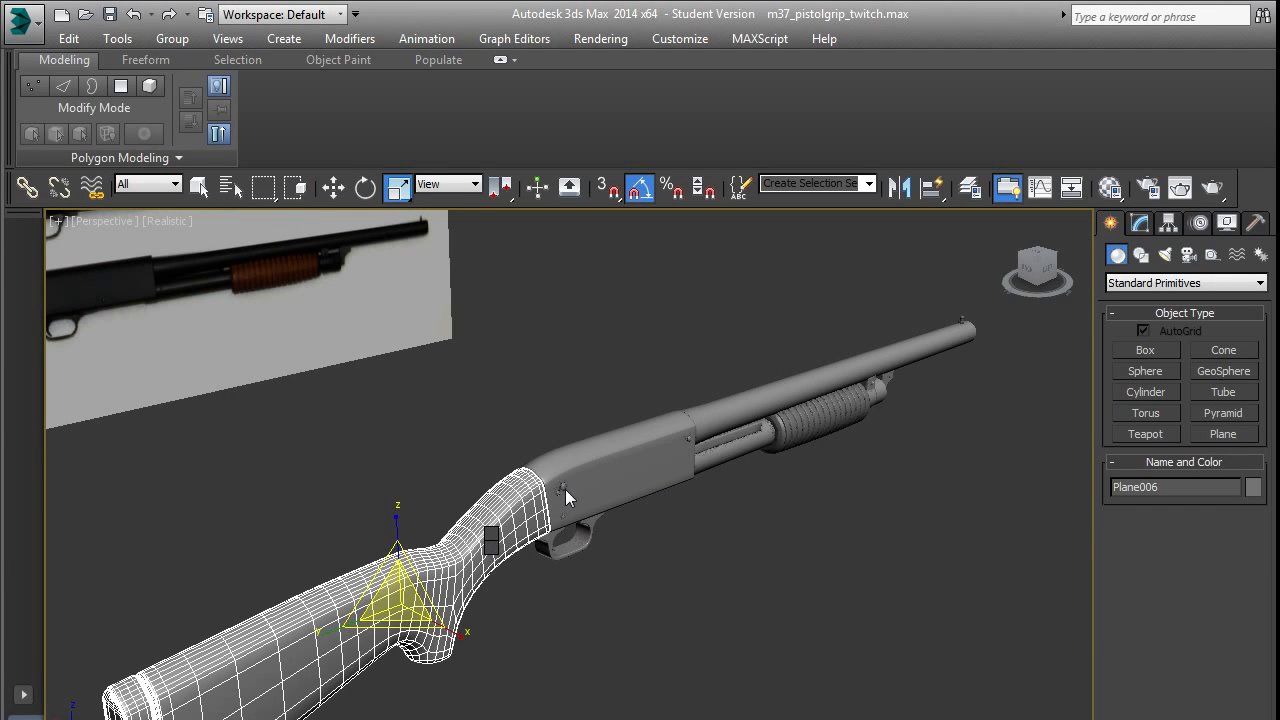
key(Delete)
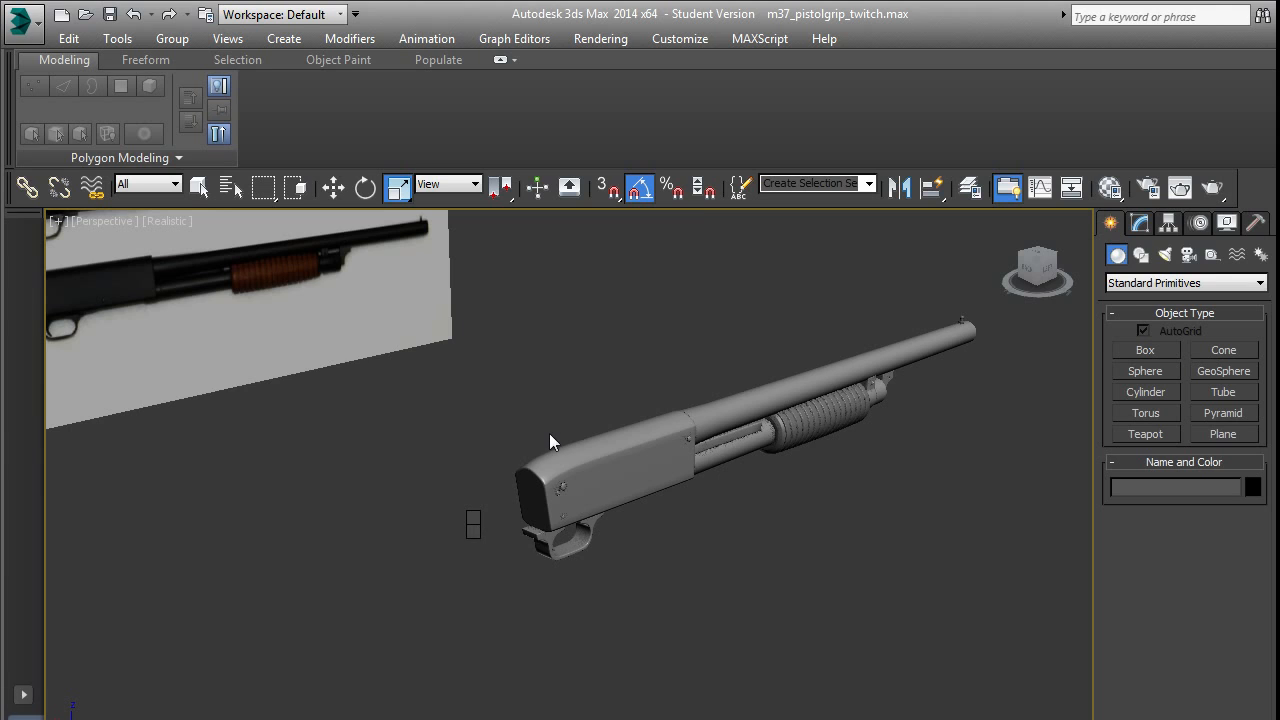
key(ctrl+z)
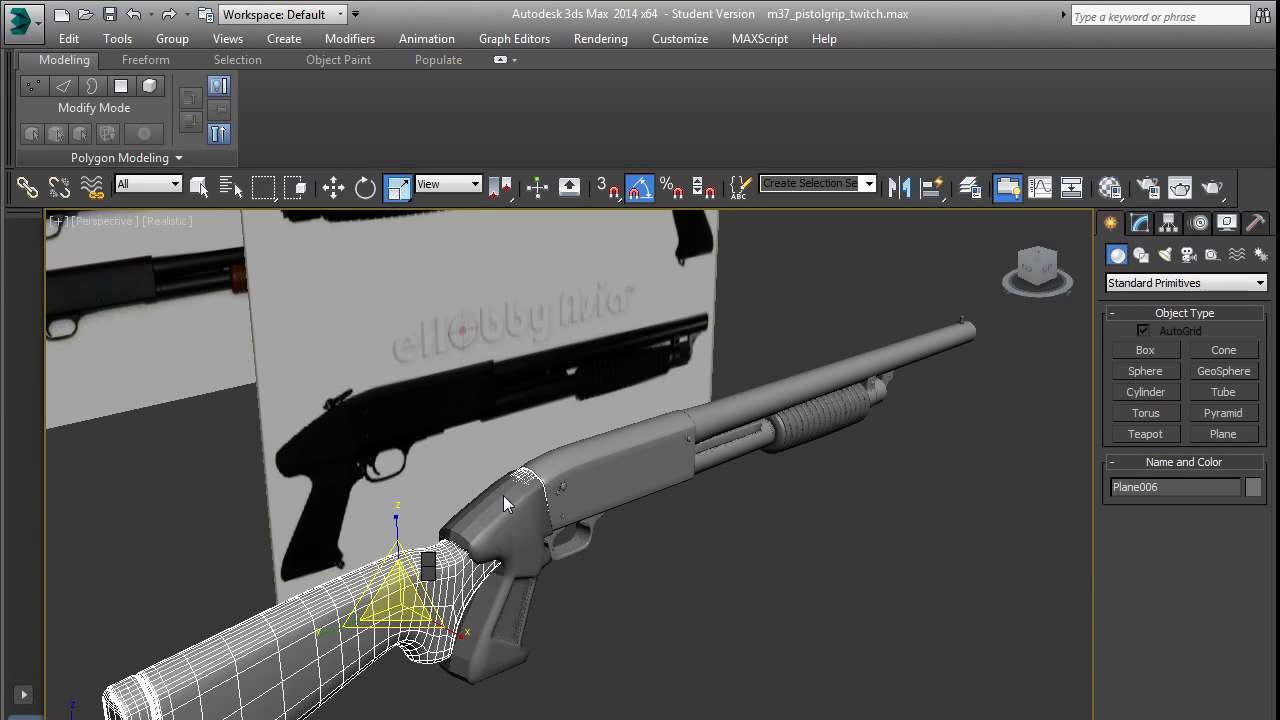
Delete the full-length stock and select the pistol grip behind the receiver.
key(Delete)
alt+middle_drag(503, 495, 471, 491)
click(474, 500)
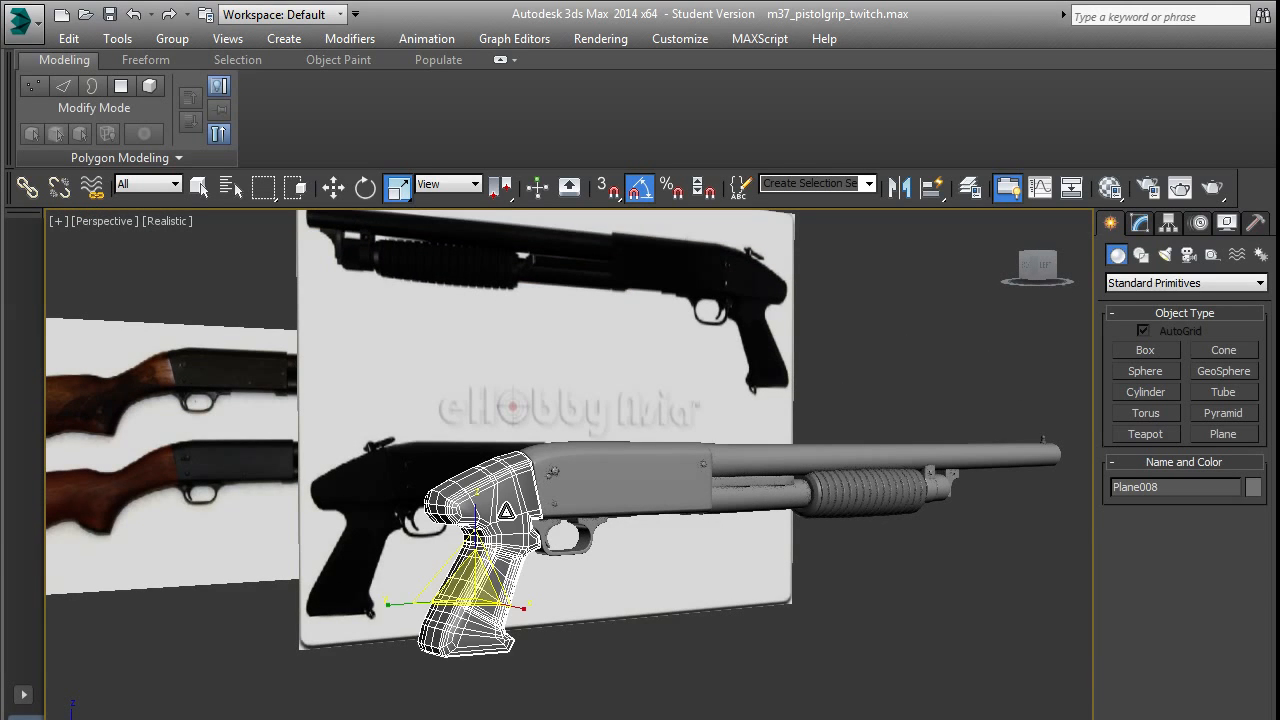
Turn on the pistol grip's TurboSmooth modifier and deselect the grip.
scroll(507, 511, up, 3)
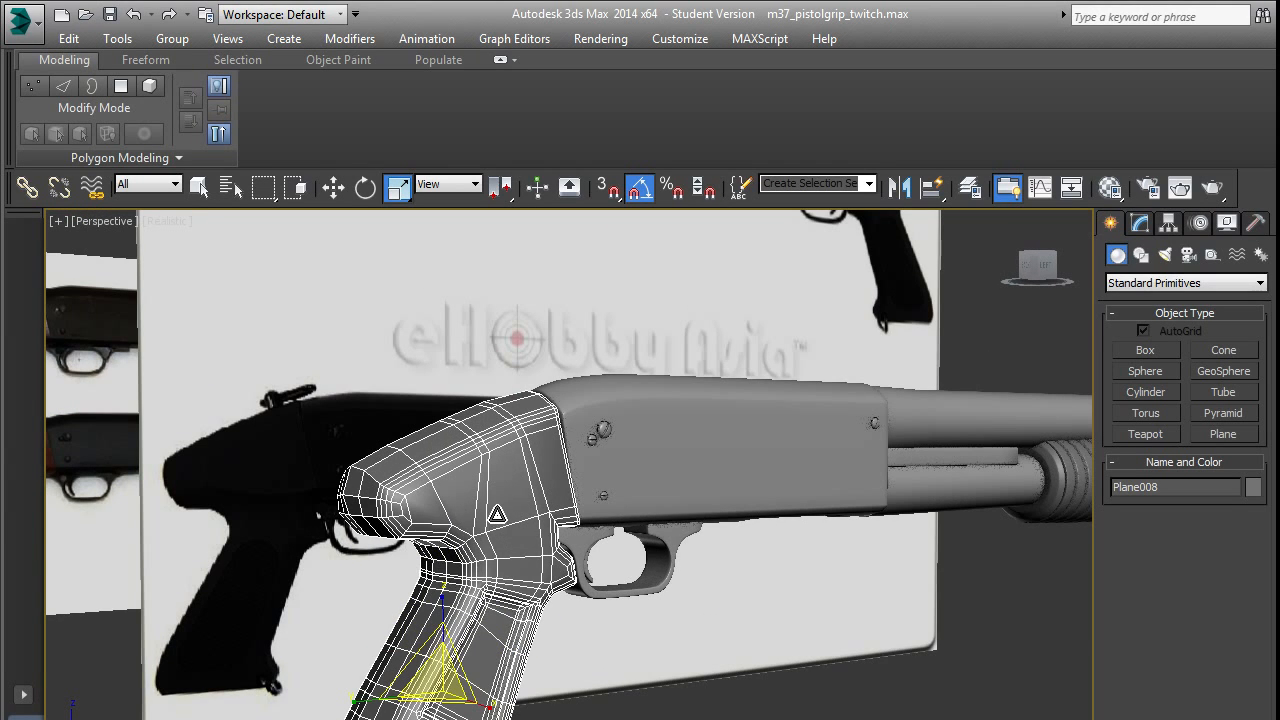
scroll(497, 512, up, 2)
middle_drag(497, 512, 499, 437)
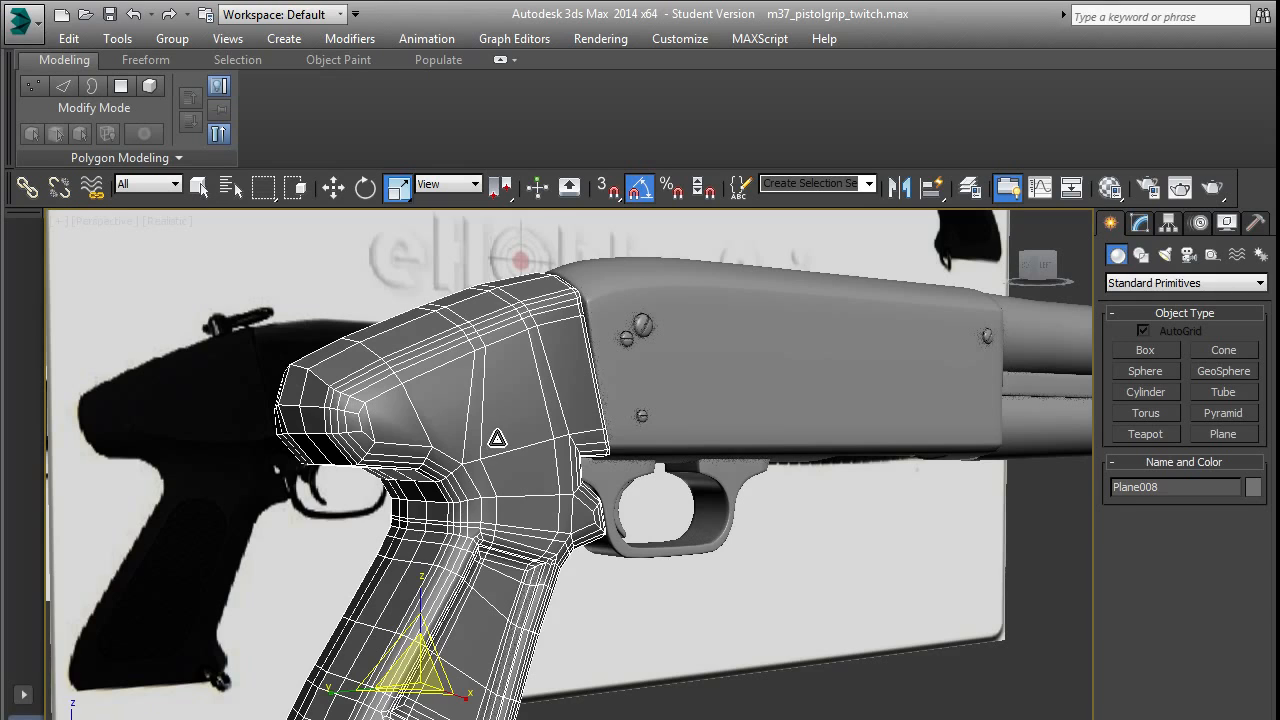
scroll(499, 437, down, 3)
scroll(488, 437, up, 3)
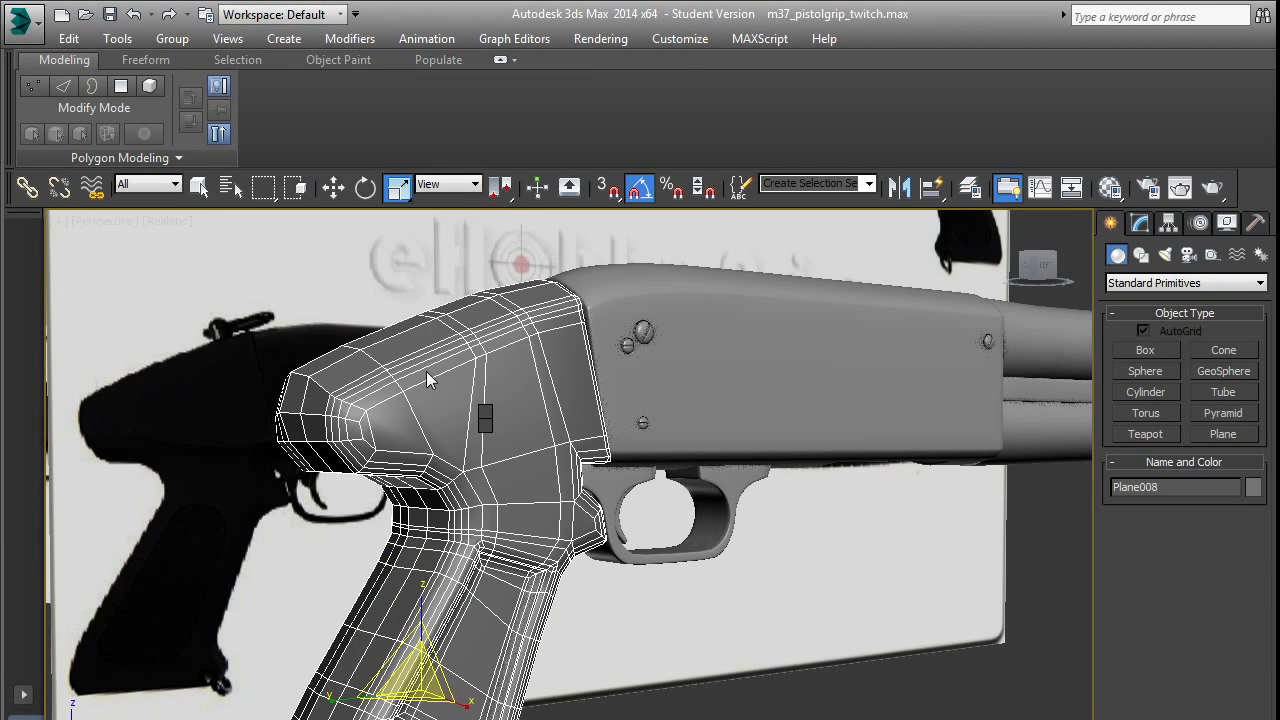
click(1139, 224)
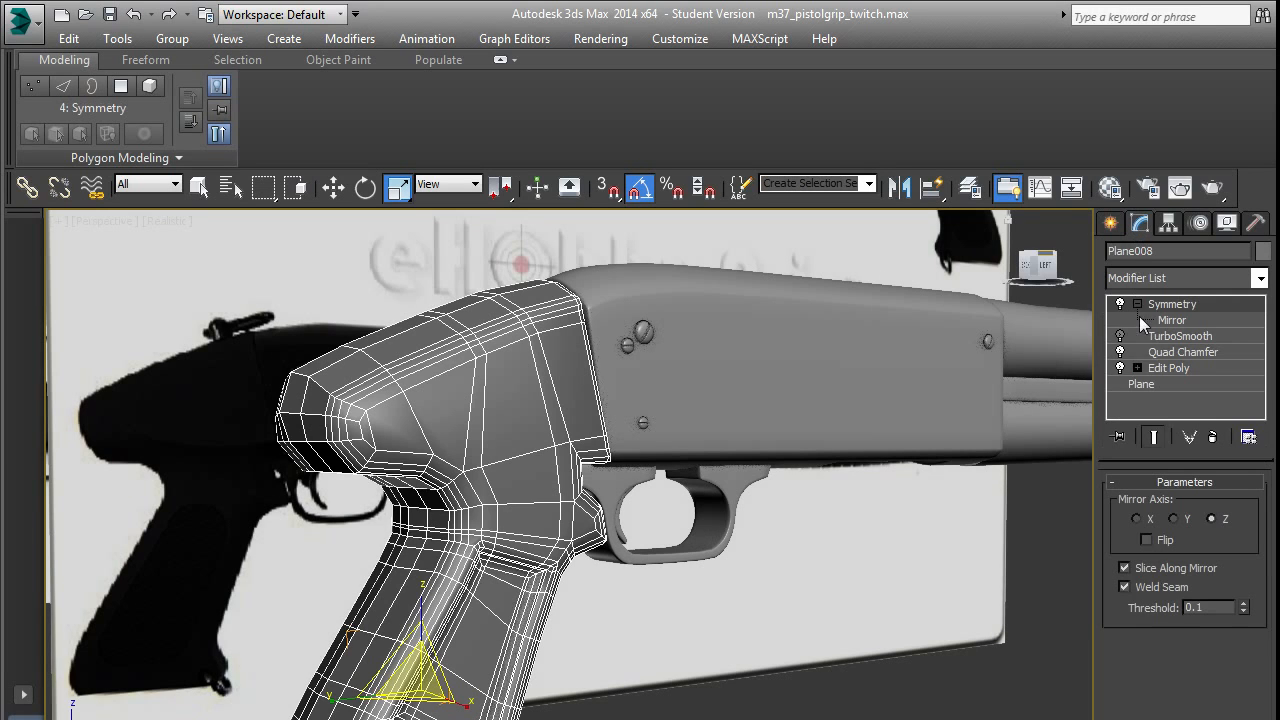
click(1121, 337)
click(742, 590)
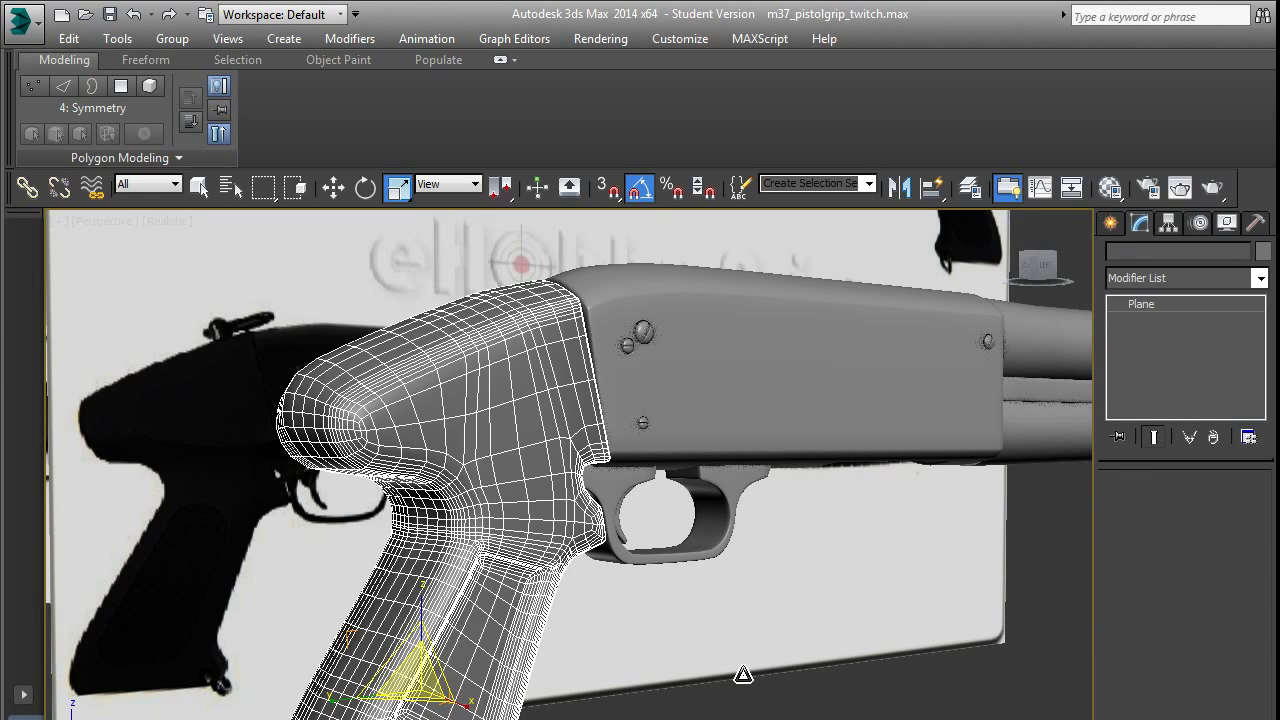
Compare the smoothed pistol grip's outline and recessed side panel with the reference photo, including in the Left view.
scroll(591, 383, down, 3)
middle_drag(551, 466, 631, 468)
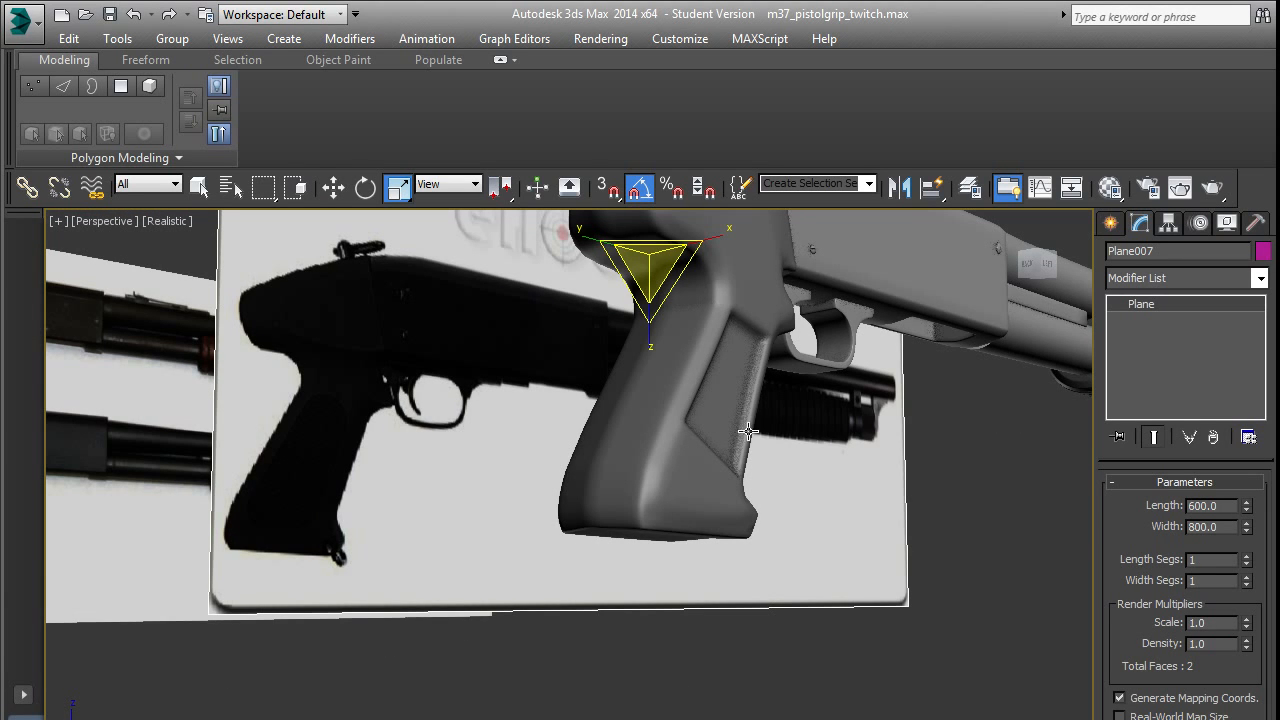
alt+middle_drag(725, 394, 758, 267)
key(l)
scroll(660, 432, up, 5)
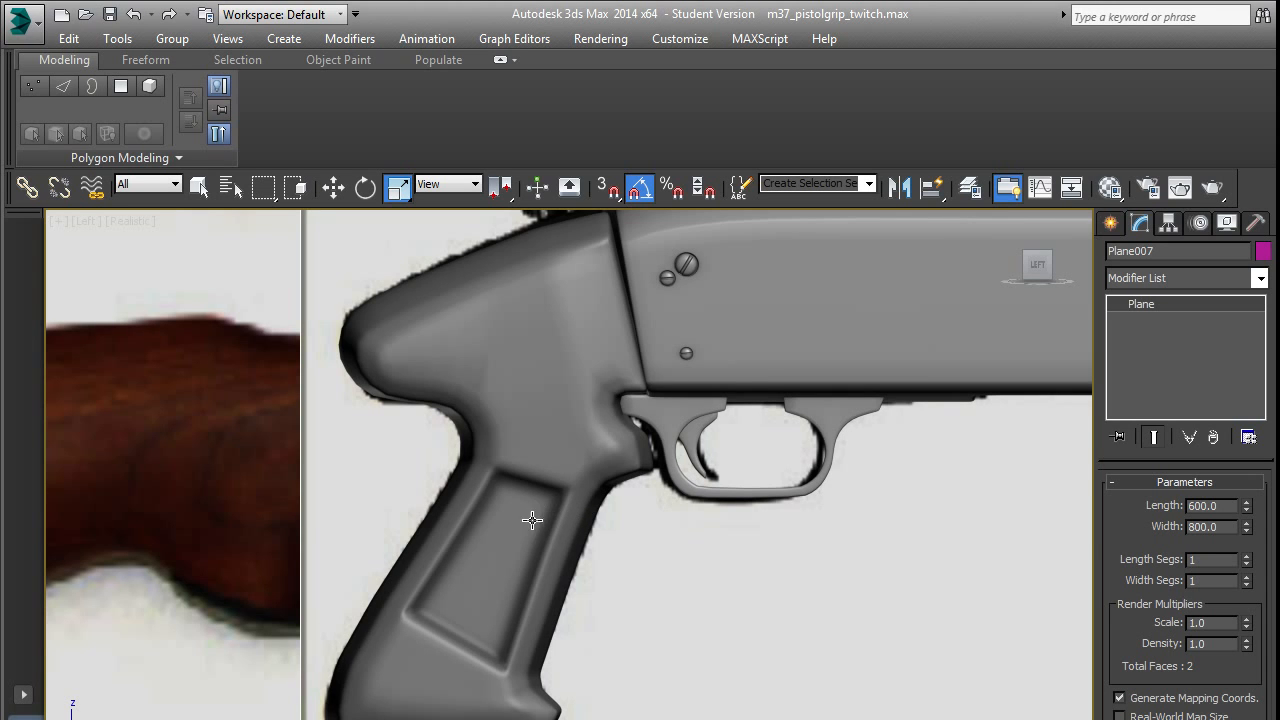
scroll(527, 522, up, 3)
middle_drag(527, 522, 593, 575)
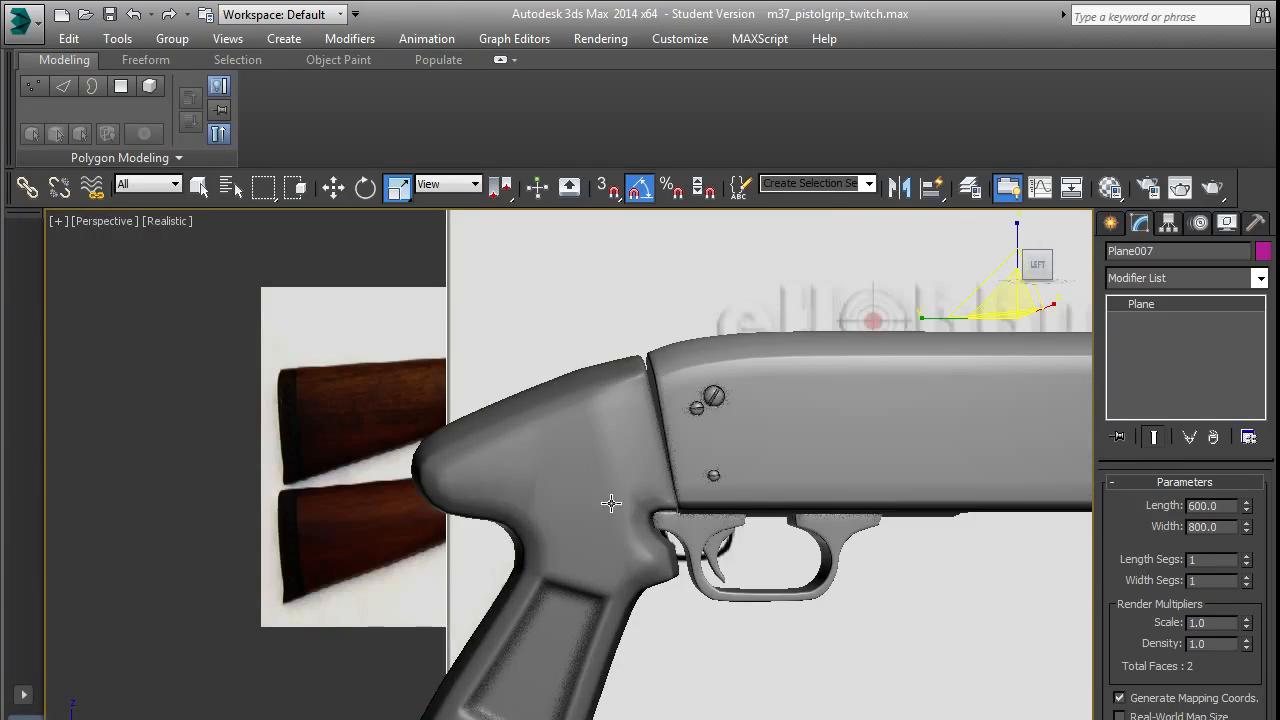
Select the pistol grip again, turn off TurboSmooth and Quad Chamfer, and open its Edit Poly modifier.
click(594, 468)
alt+middle_drag(580, 466, 642, 422)
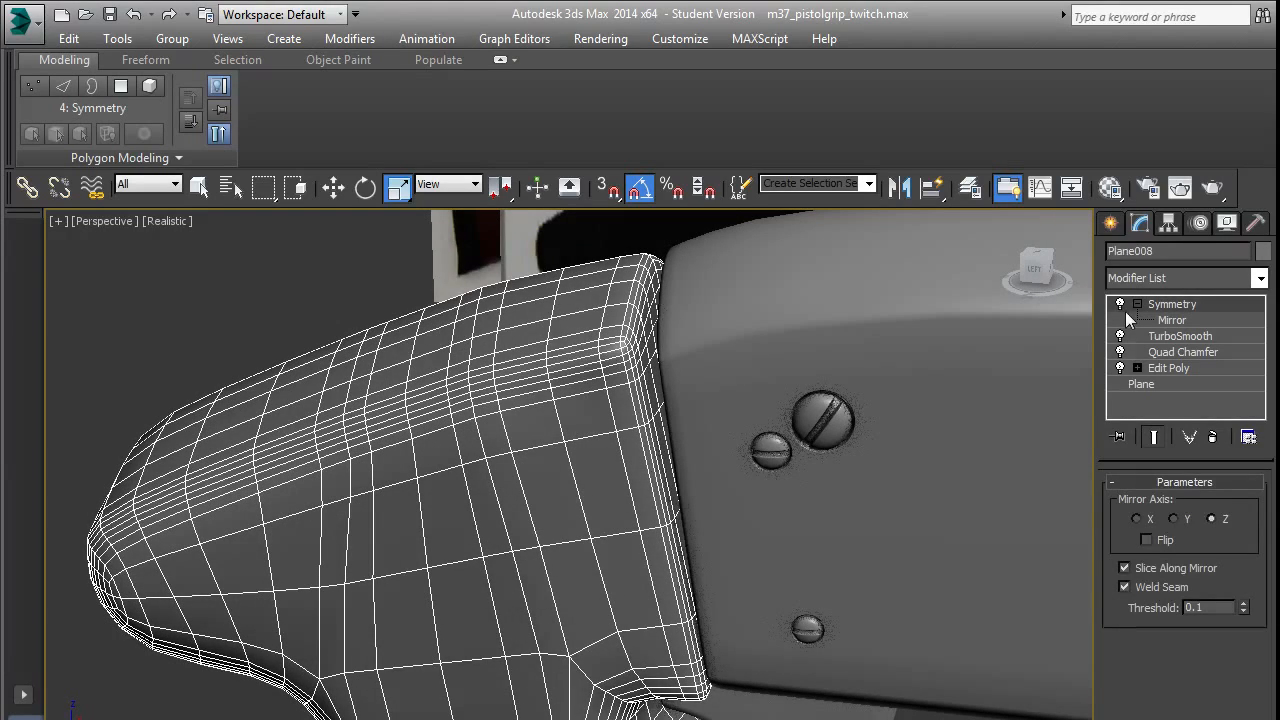
click(1120, 337)
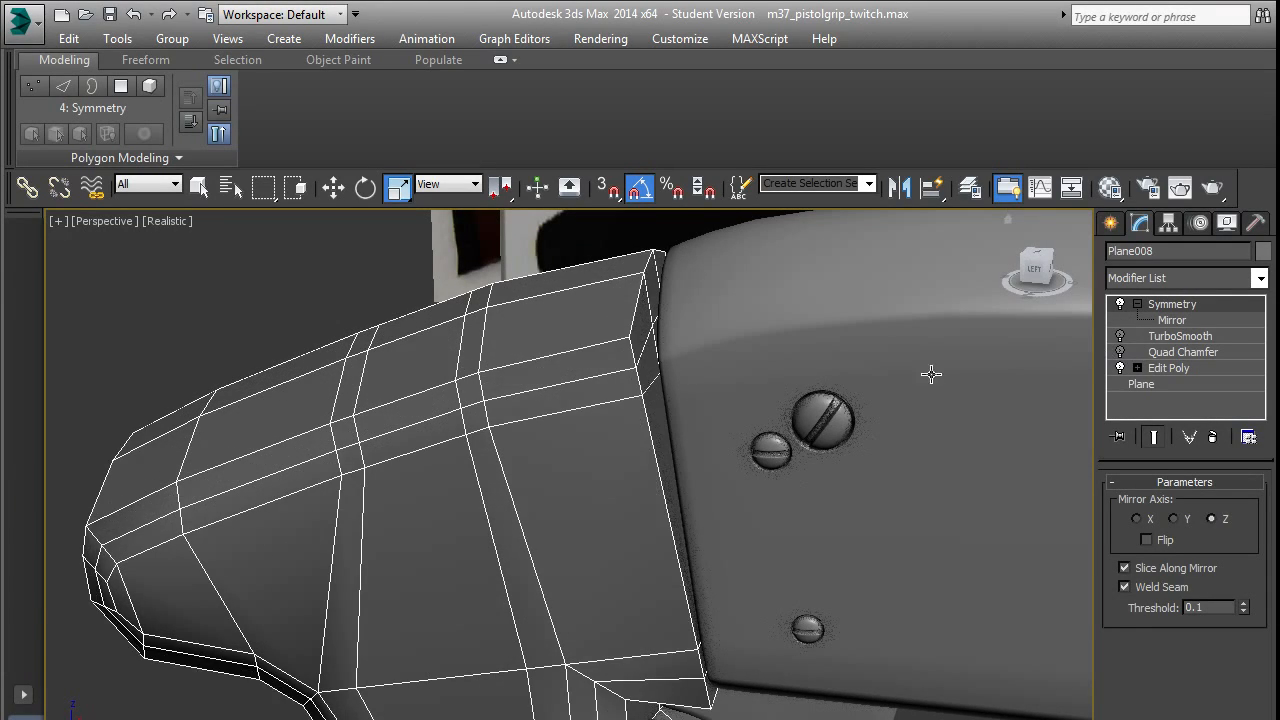
alt+middle_drag(737, 398, 759, 348)
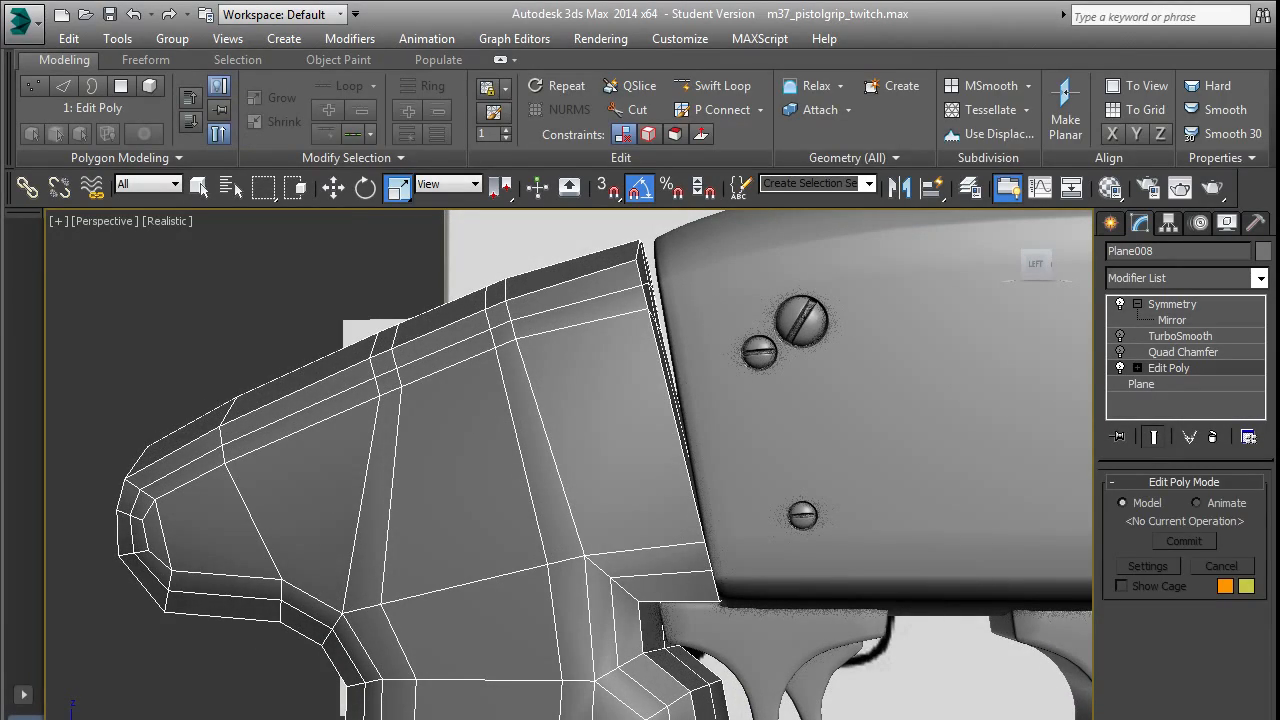
Isolate the pistol grip and select the polygons of its front face that meets the receiver.
alt+middle_drag(675, 360, 671, 366)
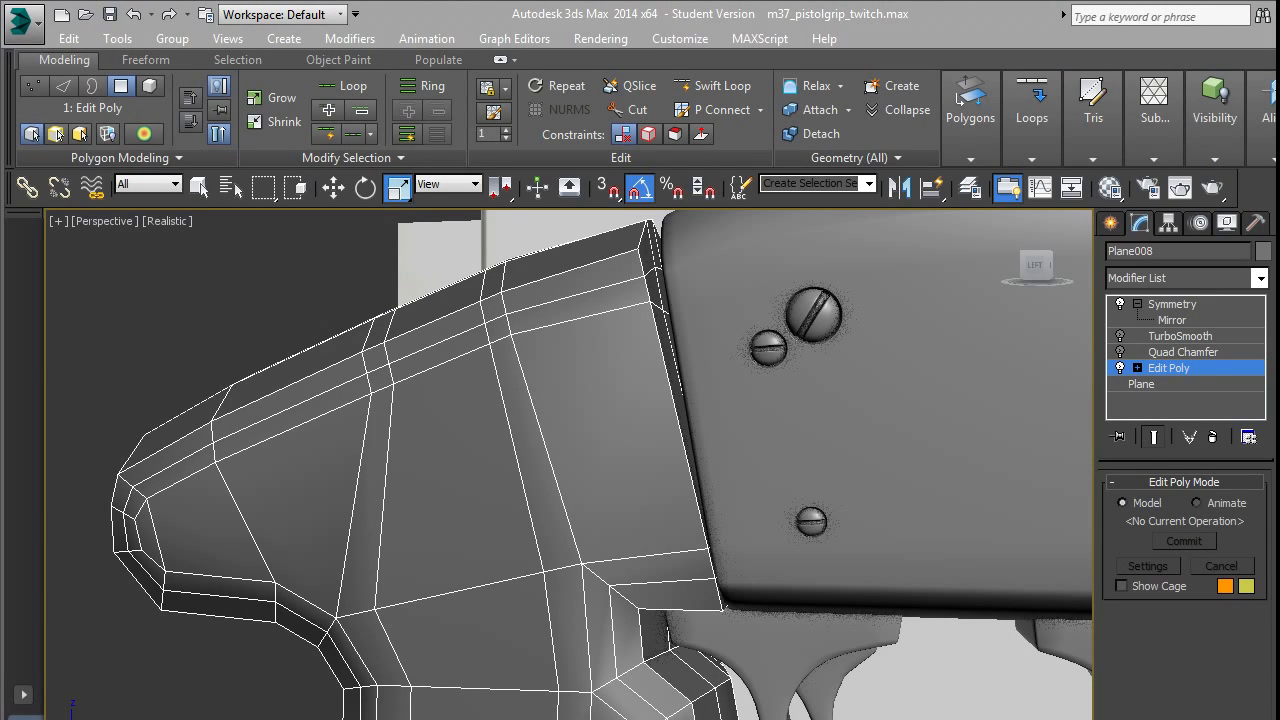
middle_drag(600, 380, 592, 409)
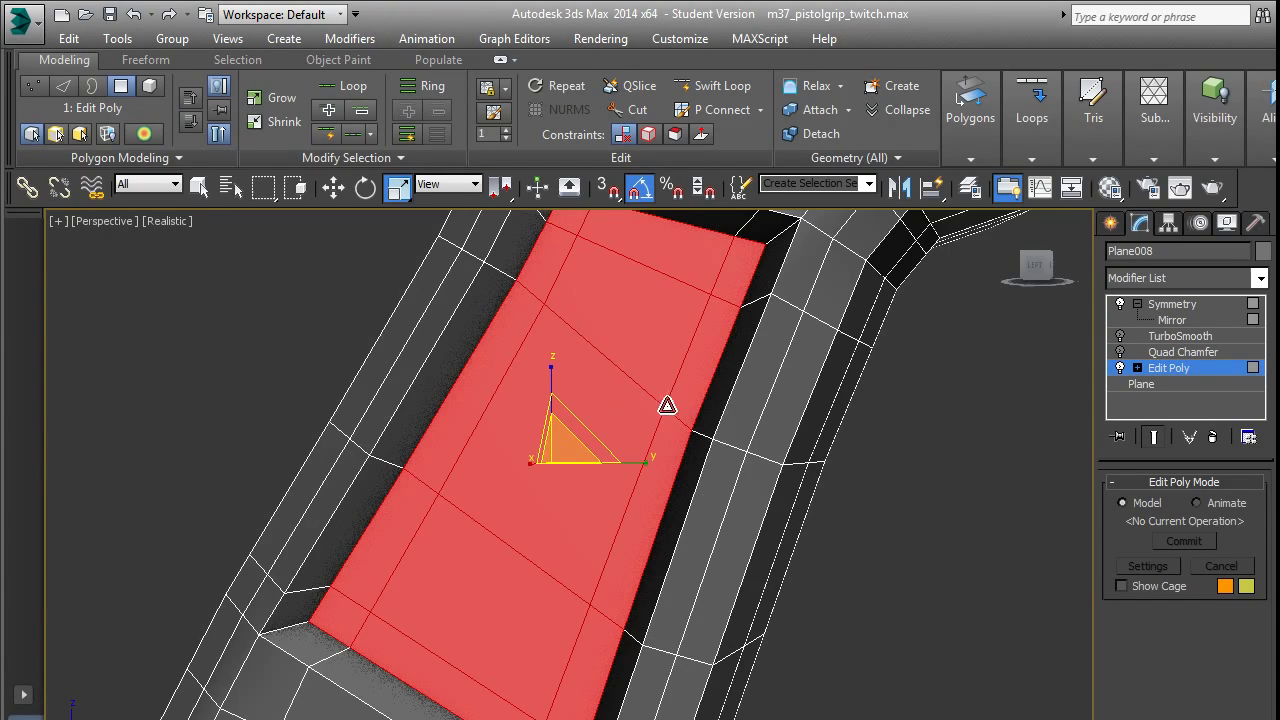
middle_drag(666, 403, 627, 440)
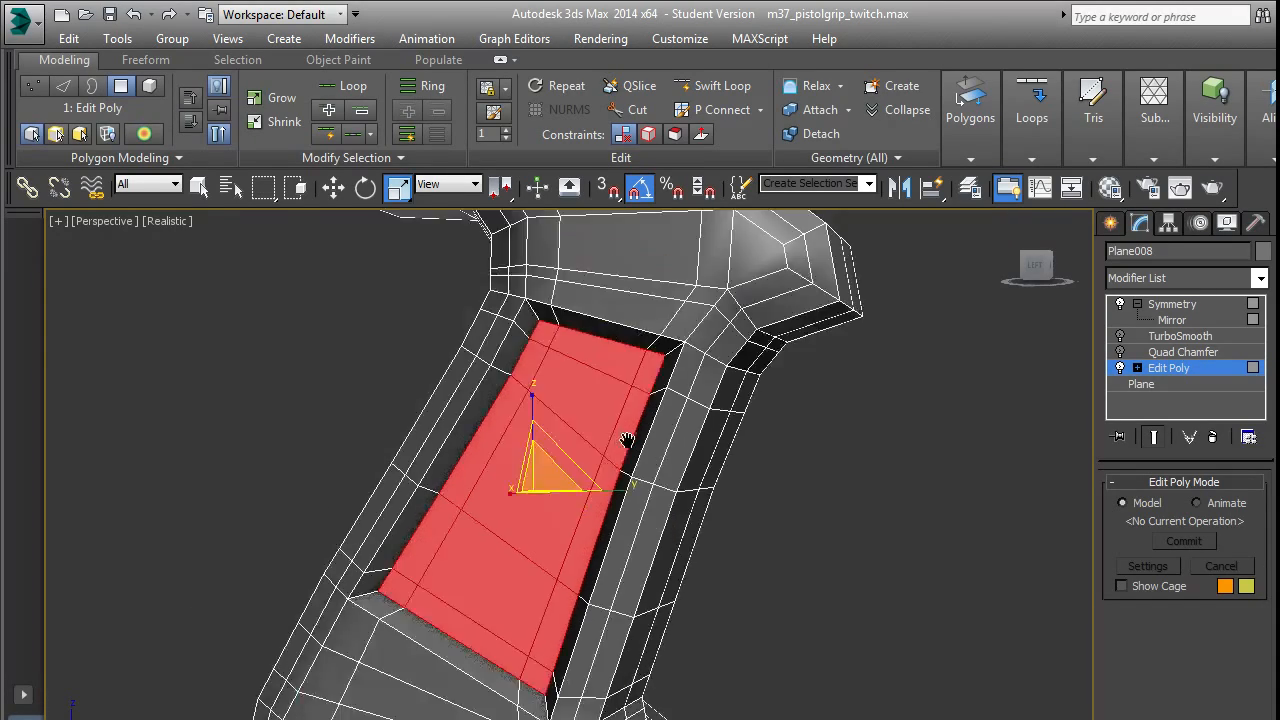
scroll(627, 440, down, 5)
alt+middle_drag(729, 409, 723, 376)
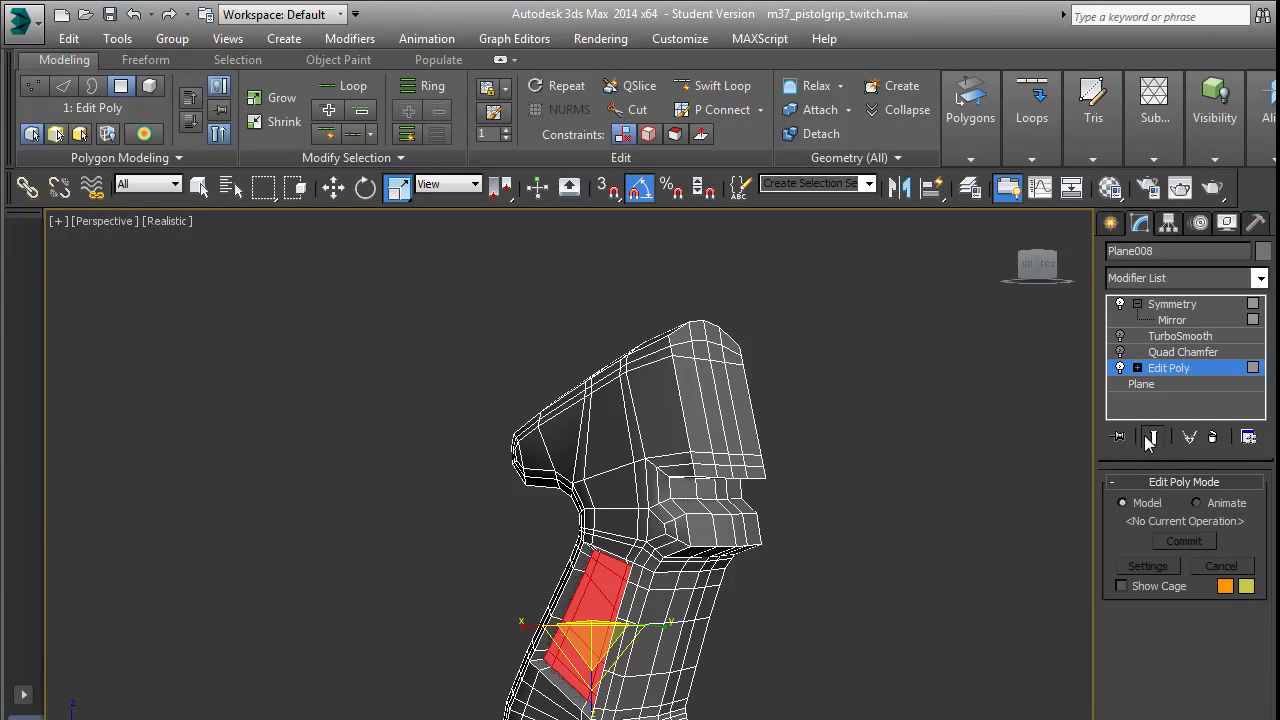
click(767, 421)
click(709, 413)
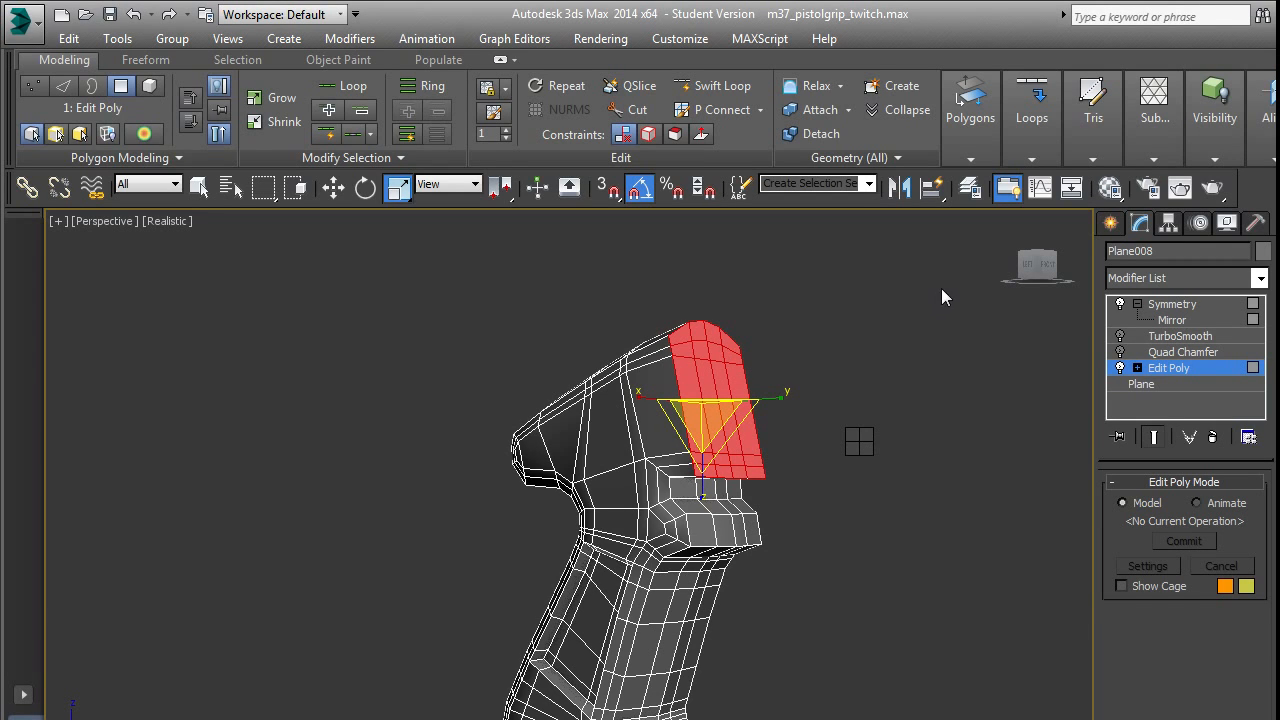
Exit isolation, rotate the front face to match the receiver's slanted edge with angle snap off, and move it against the receiver.
key(alt+q)
alt+middle_drag(856, 513, 868, 513)
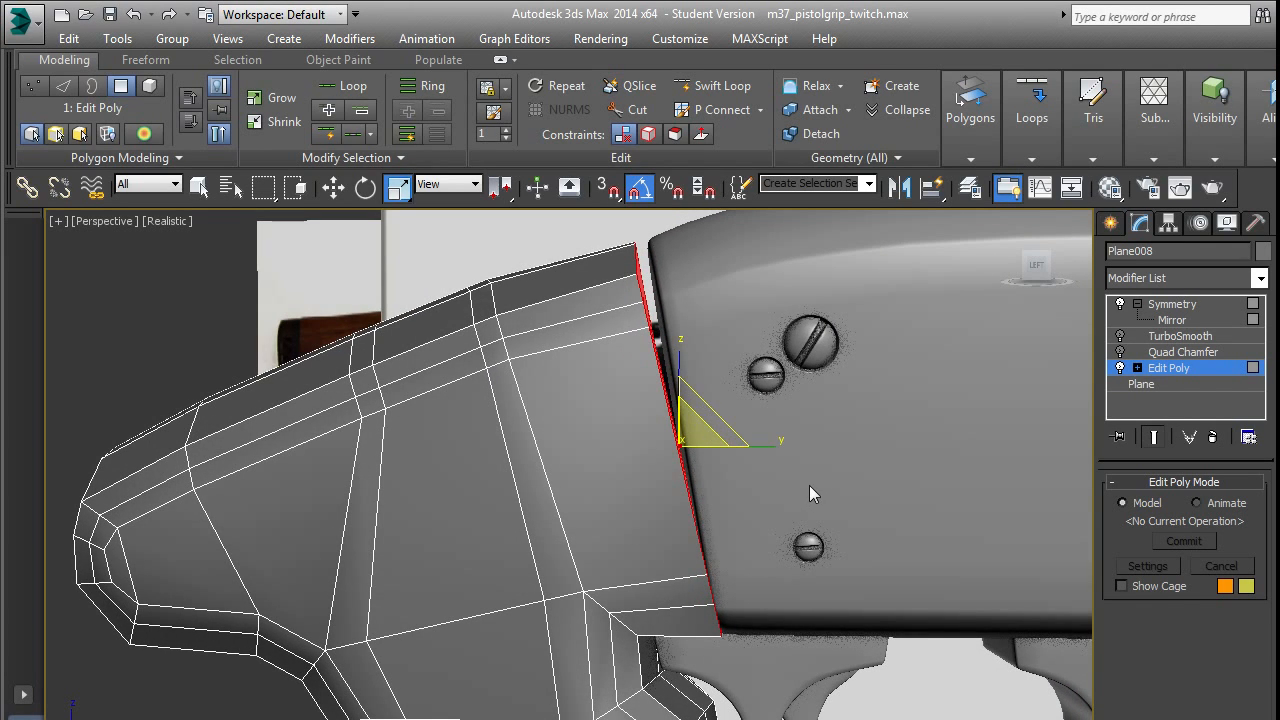
key(e)
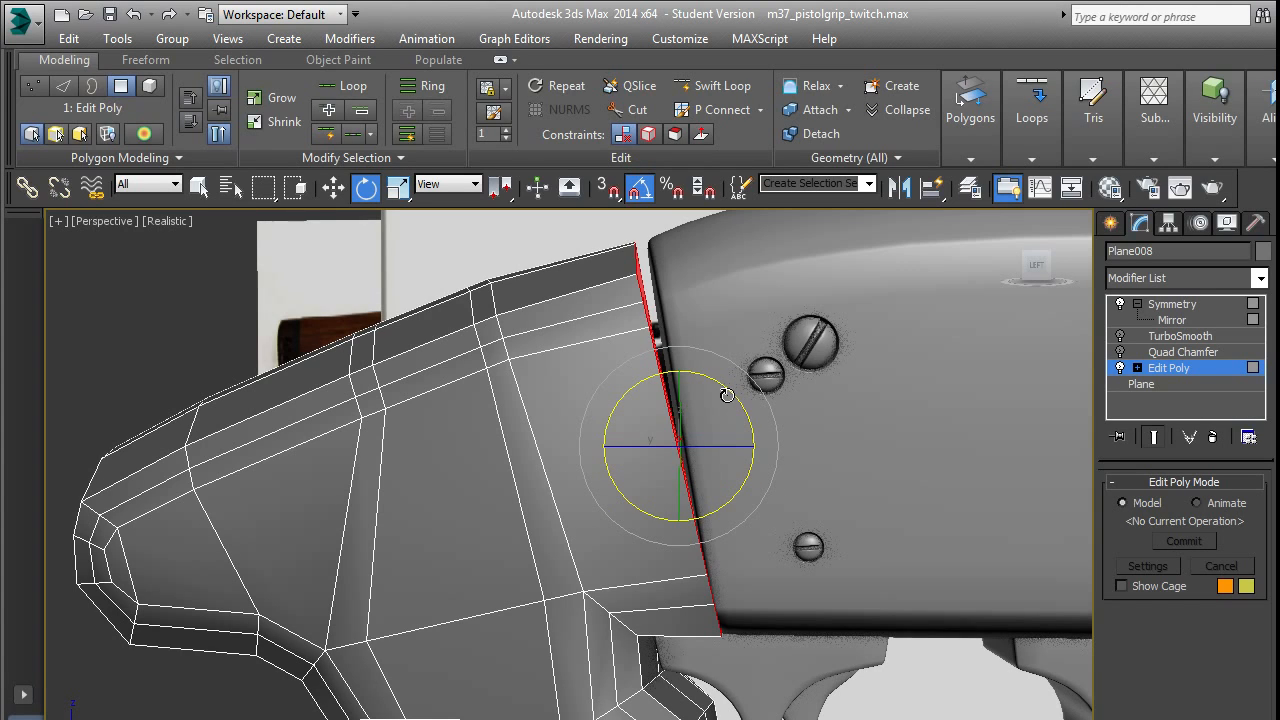
drag(727, 395, 735, 391)
key(a)
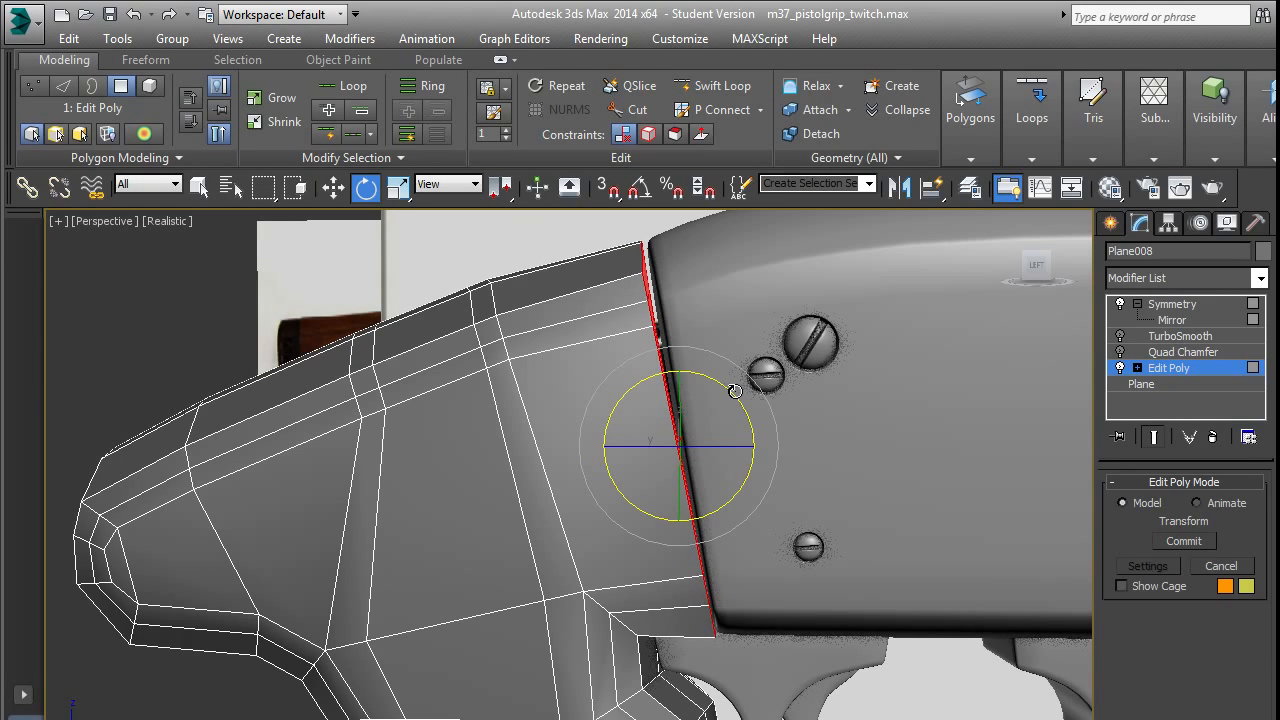
key(w)
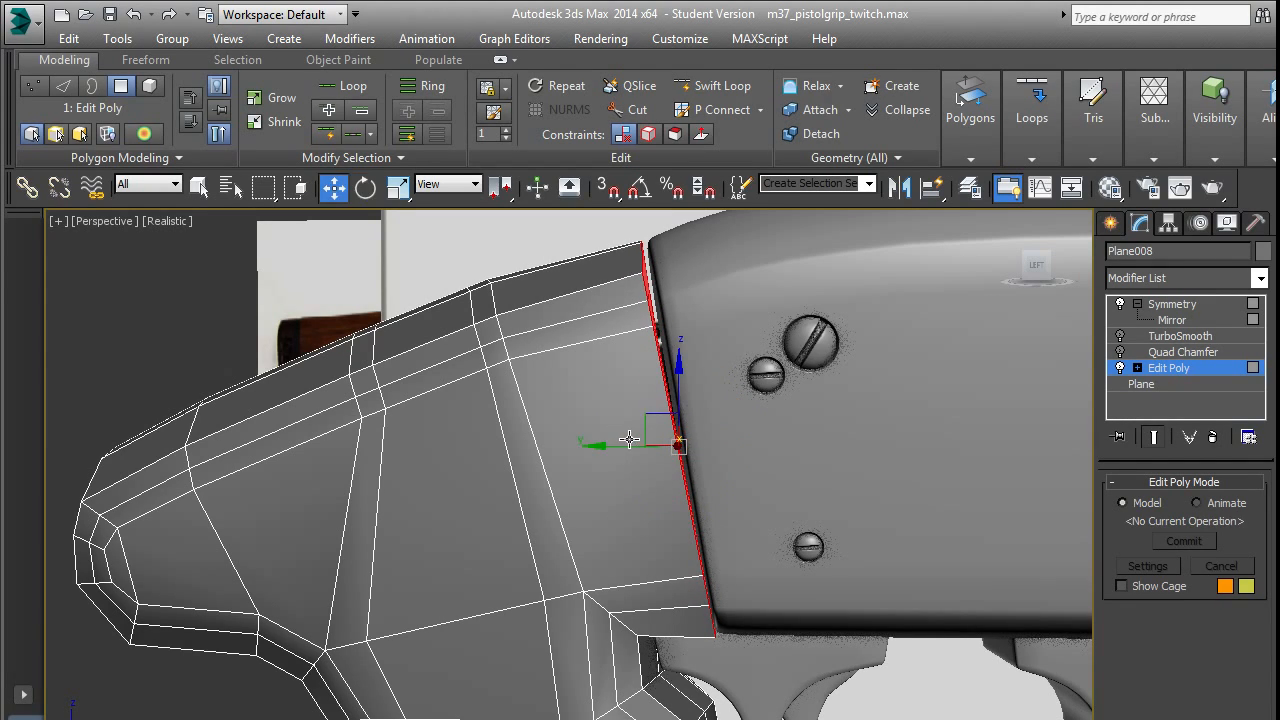
drag(624, 444, 631, 442)
Leave polygon editing, turn Quad Chamfer and TurboSmooth back on, and deselect the pistol grip.
click(1192, 364)
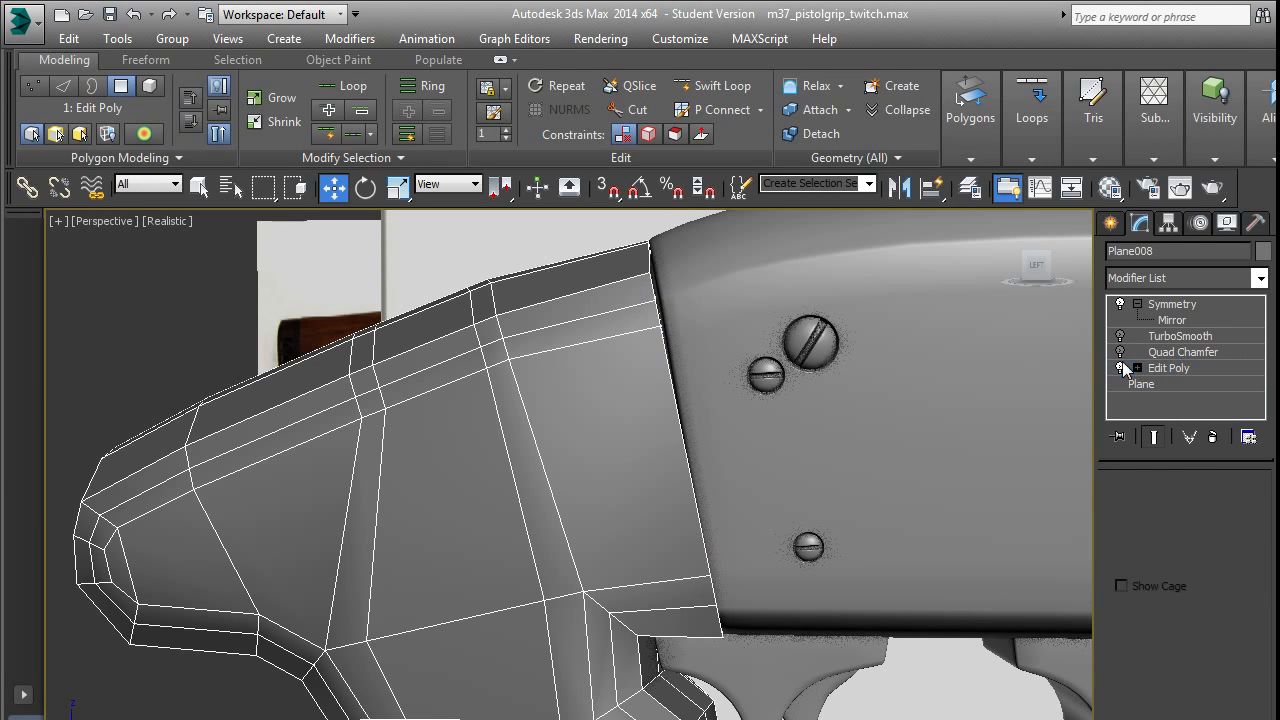
click(1120, 337)
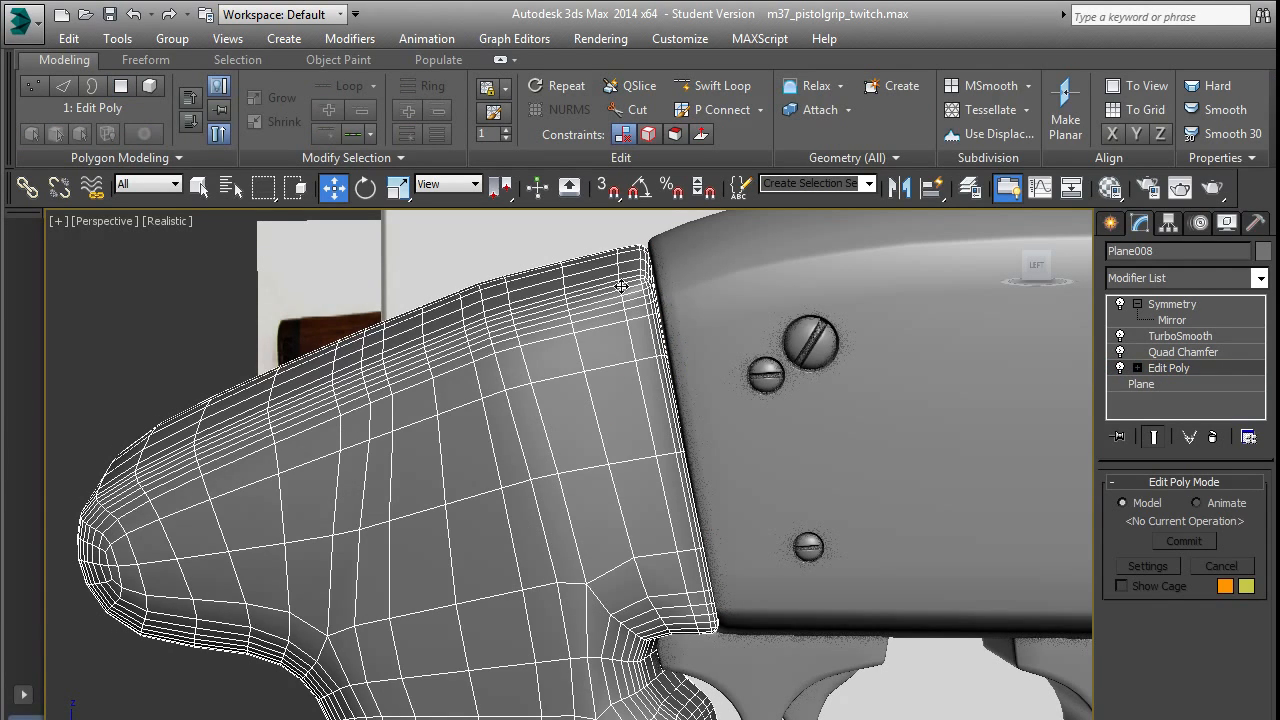
click(610, 236)
Examine the adjusted grip joint and compare it and the sight above it with the reference photo in the Left view.
scroll(700, 362, down, 4)
alt+middle_drag(703, 381, 646, 420)
scroll(646, 420, up, 3)
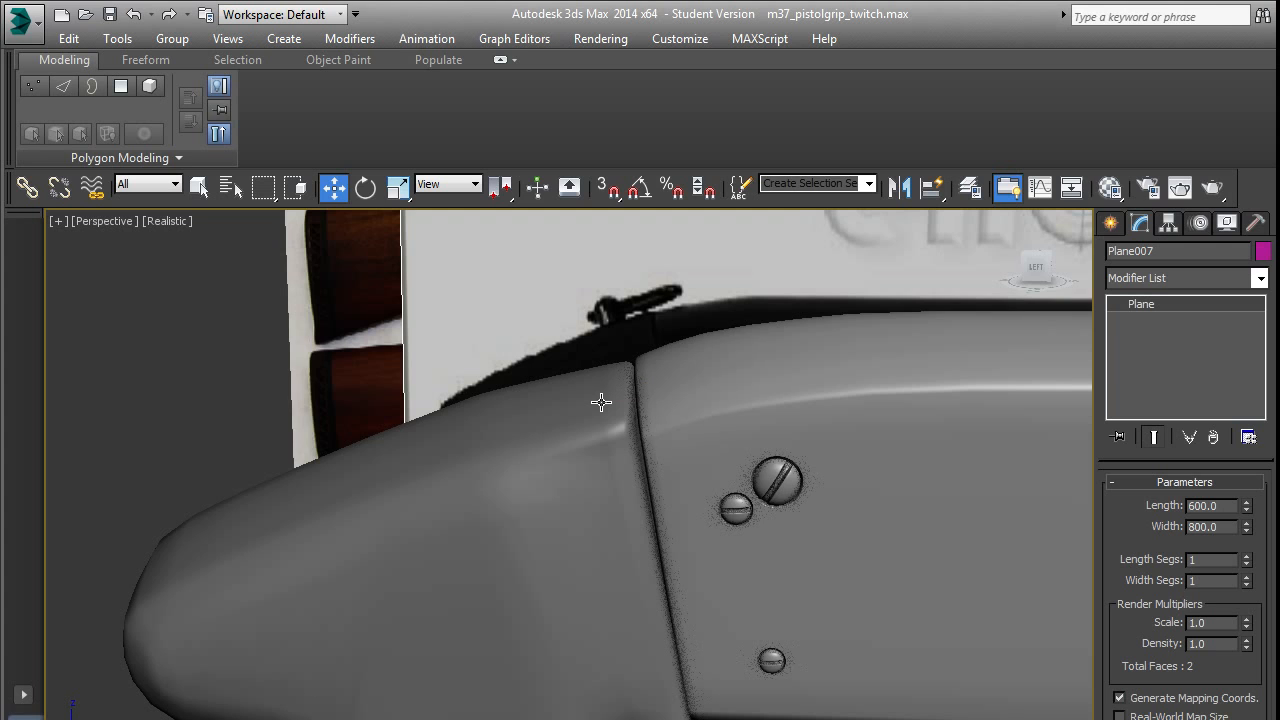
key(l)
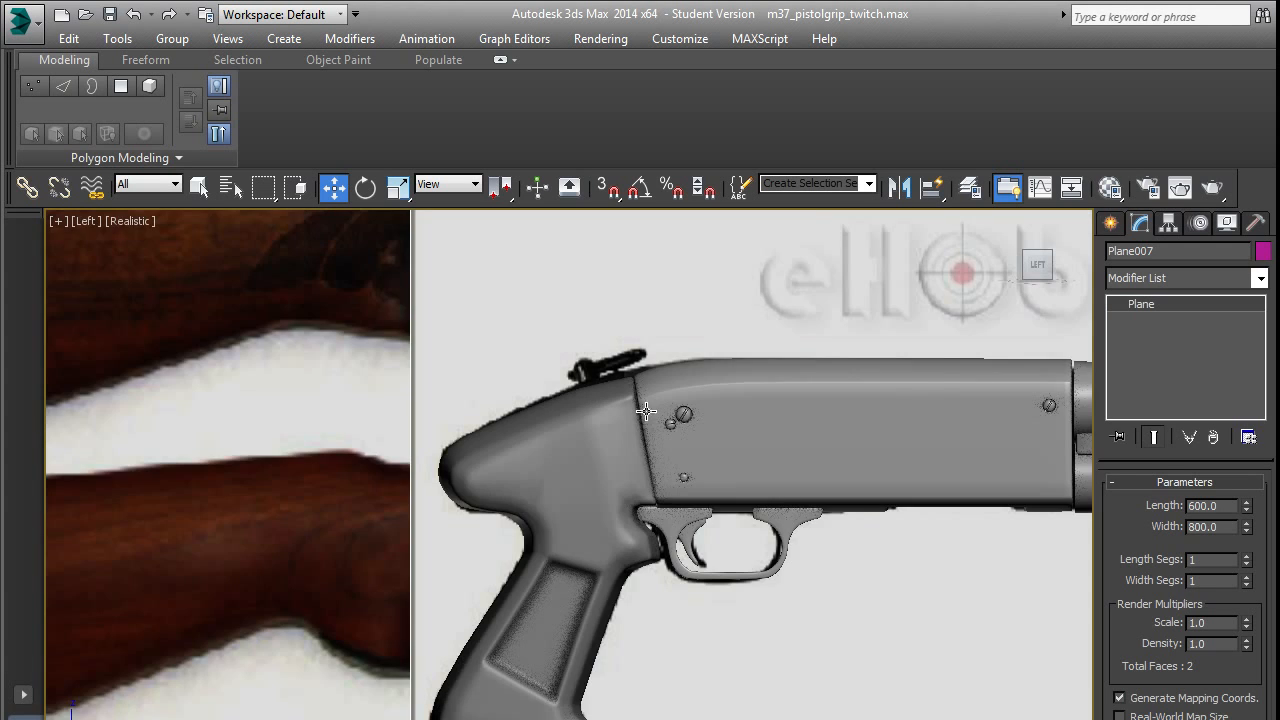
scroll(645, 430, up, 4)
click(588, 421)
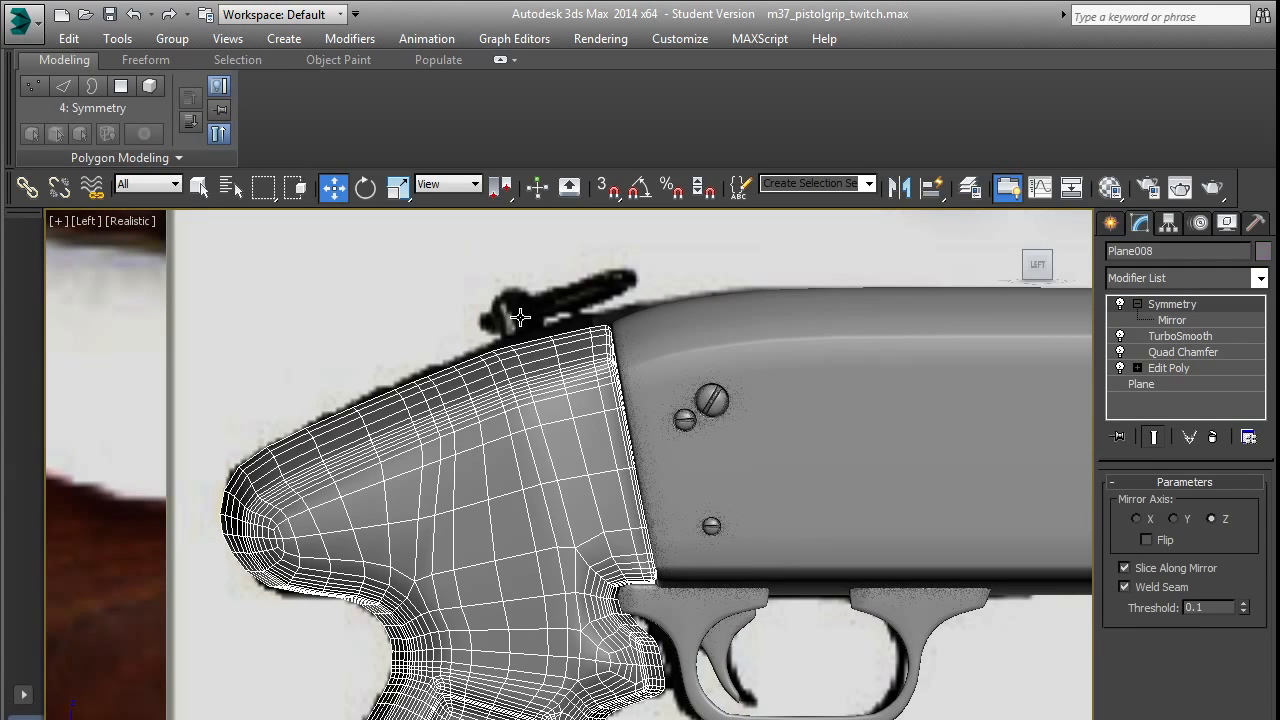
middle_drag(535, 387, 536, 453)
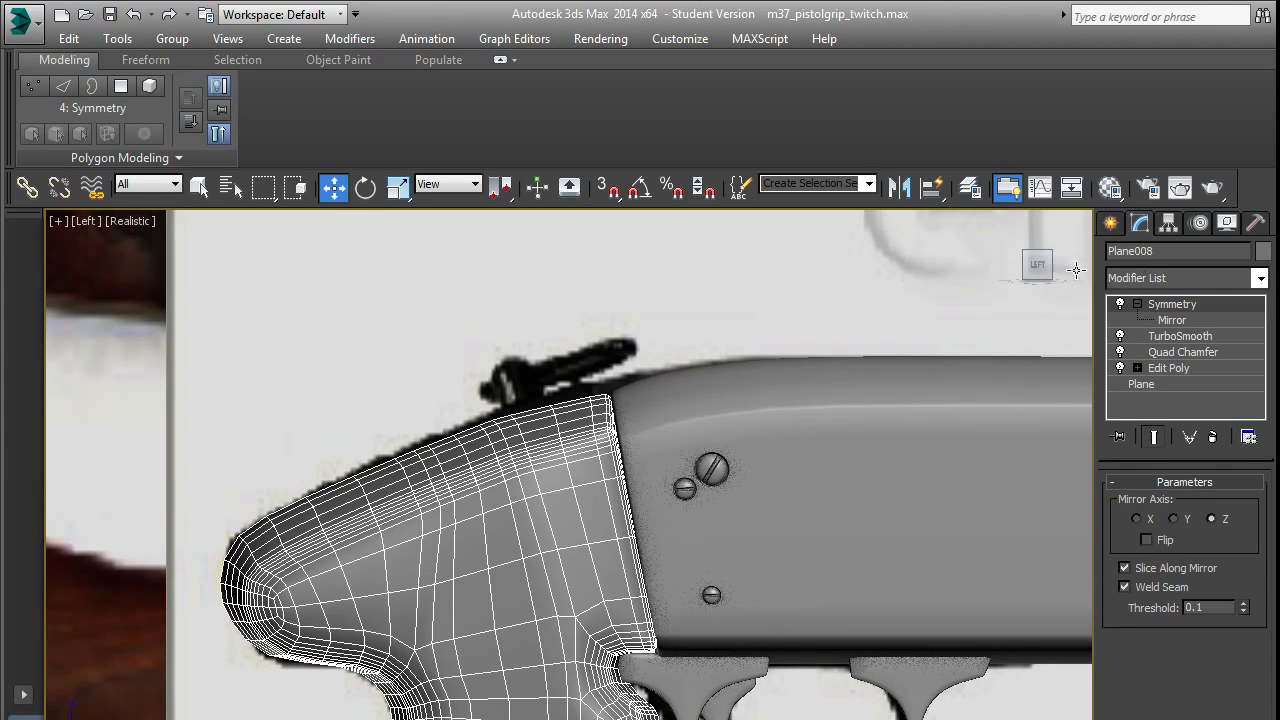
Bring the pistol grip's upper surface into the Perspective view and start the Cylinder tool with AutoGrid on.
key(p)
alt+middle_drag(600, 486, 880, 540)
click(1107, 222)
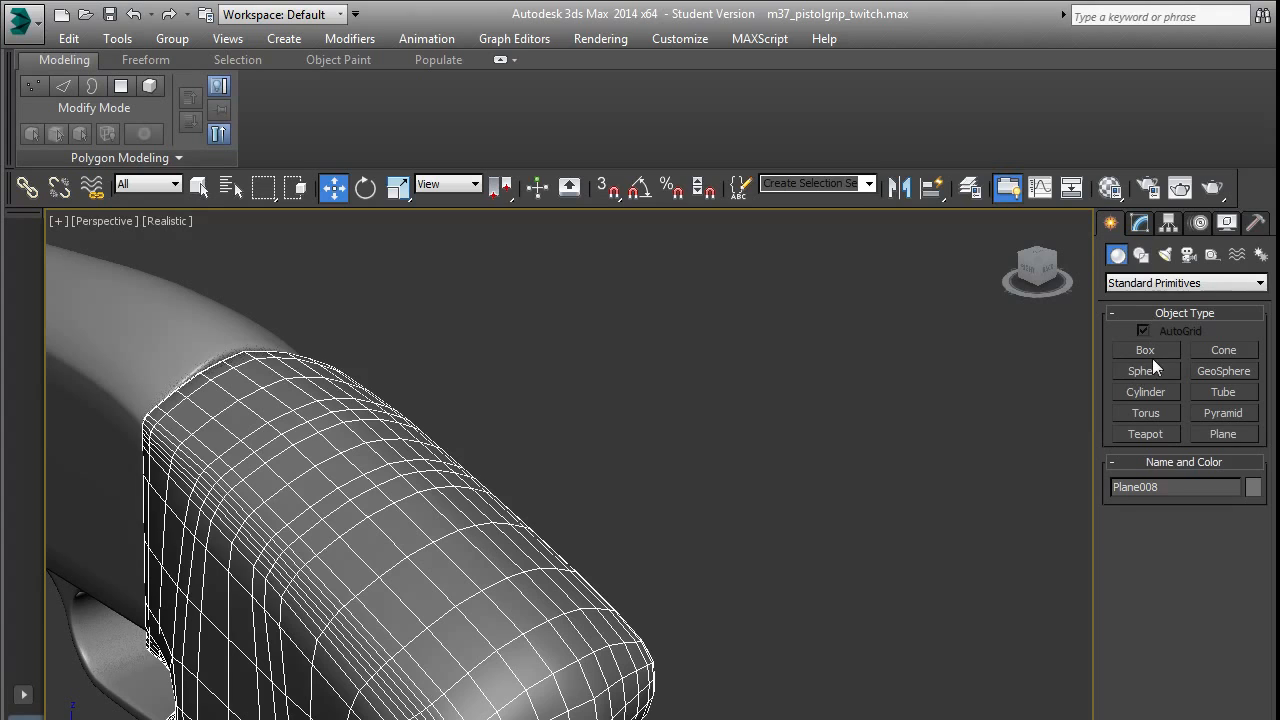
click(1162, 394)
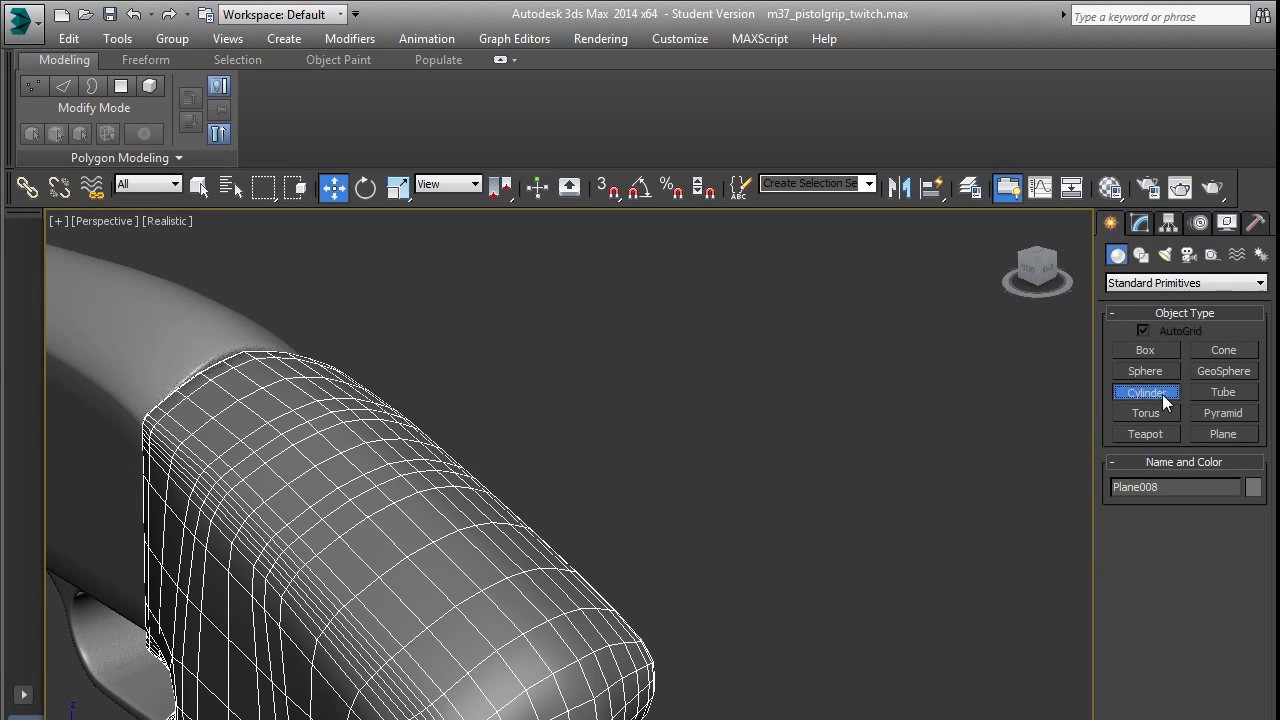